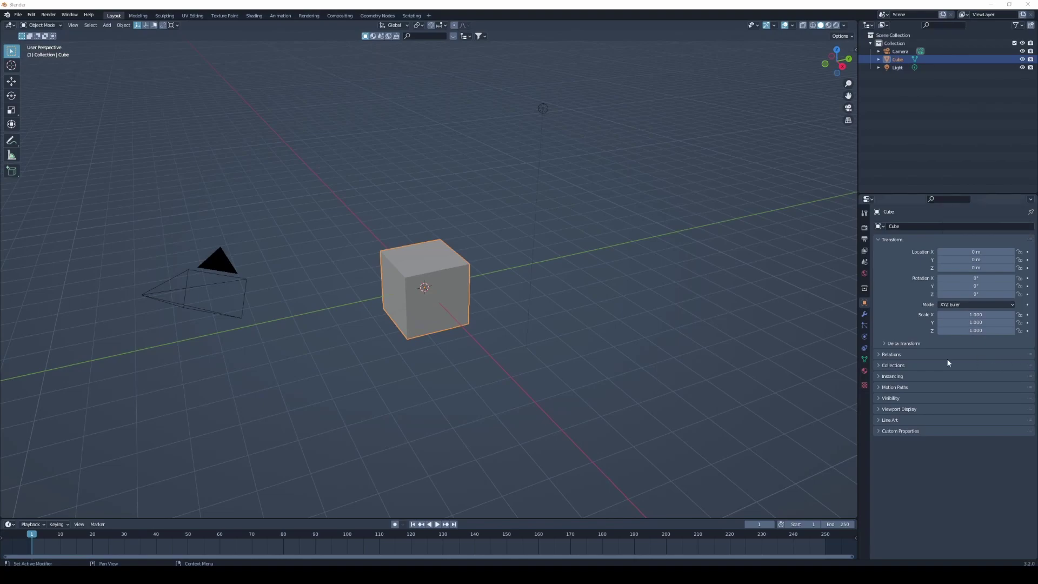
Step: Box-select and delete the default Cube, Camera and Light to empty the scene
drag(603, 63, 132, 378)
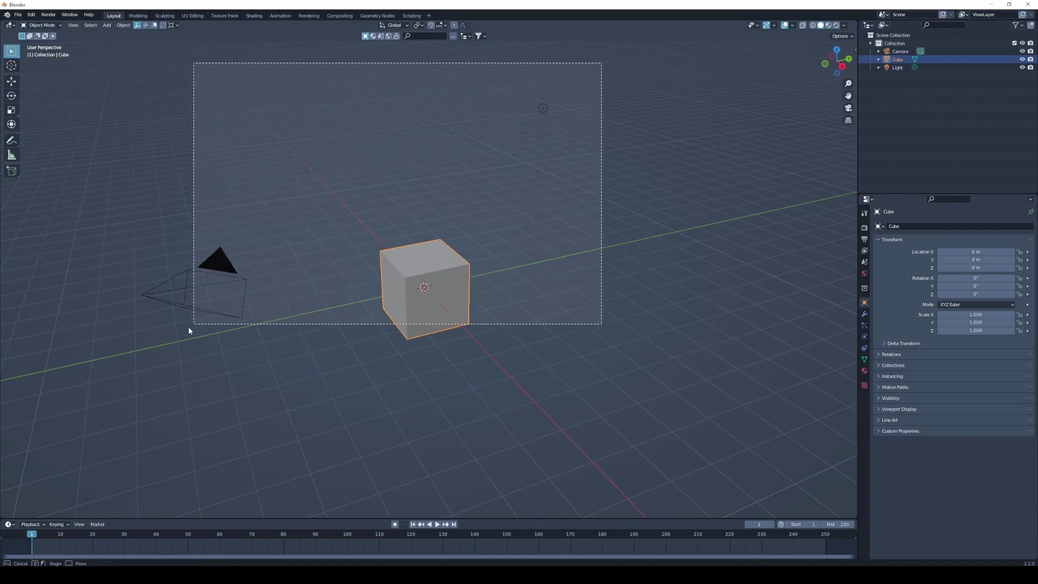
key(Delete)
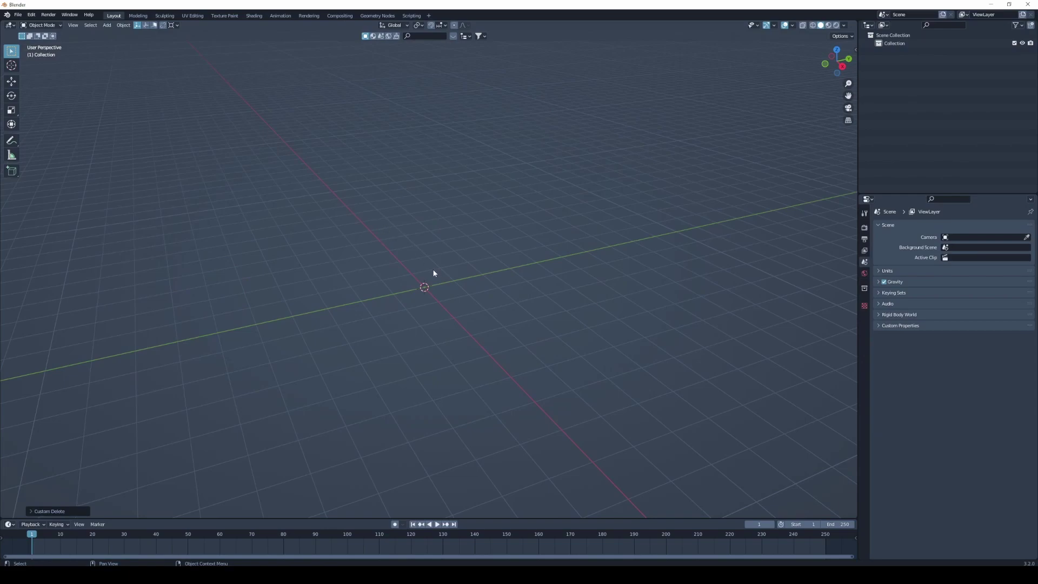
key(shift+a)
Step: Add a plane at the origin and set the scene length unit to Centimeters
click(469, 272)
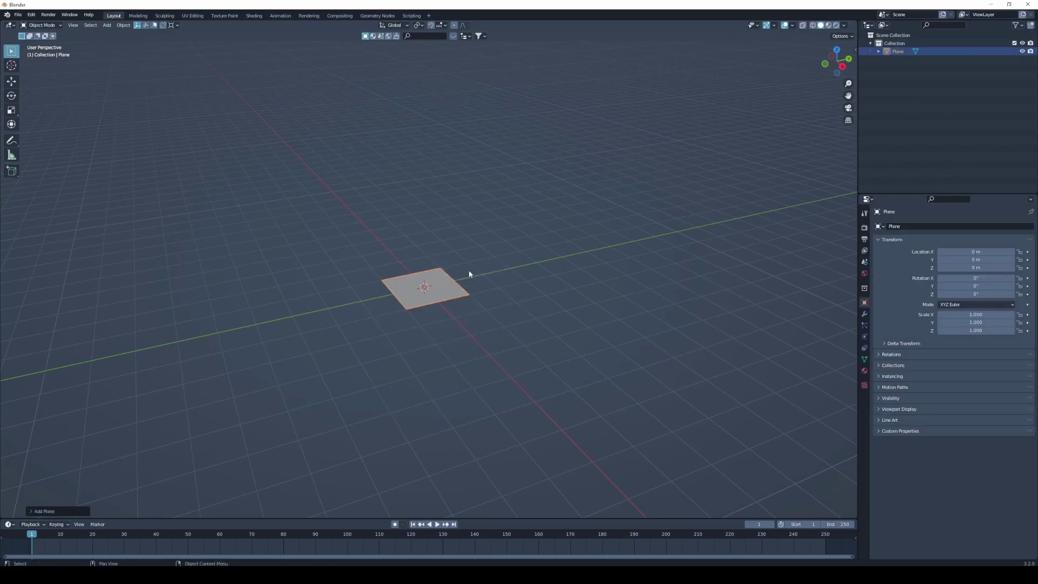
click(865, 262)
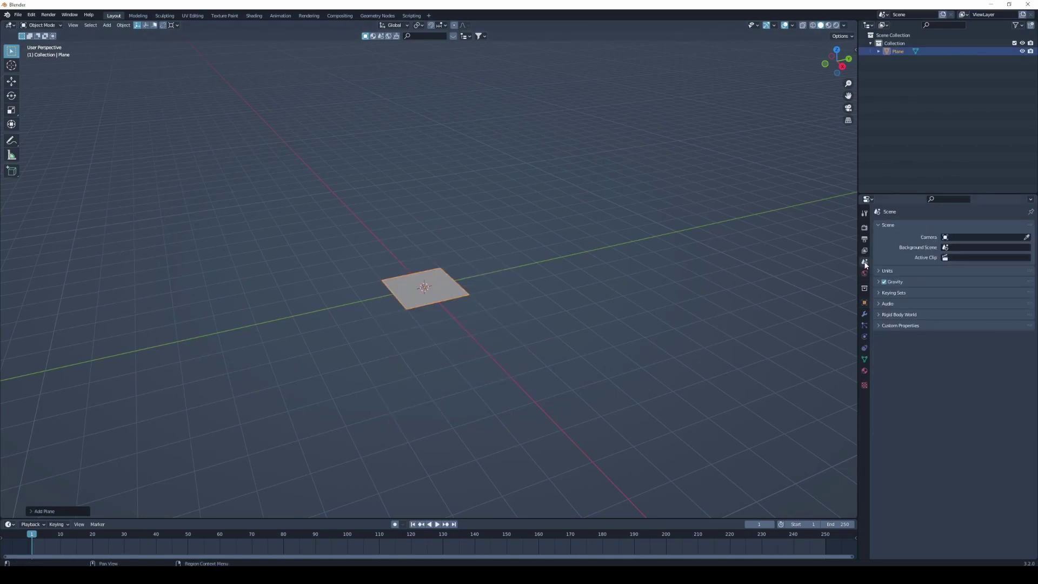
click(881, 271)
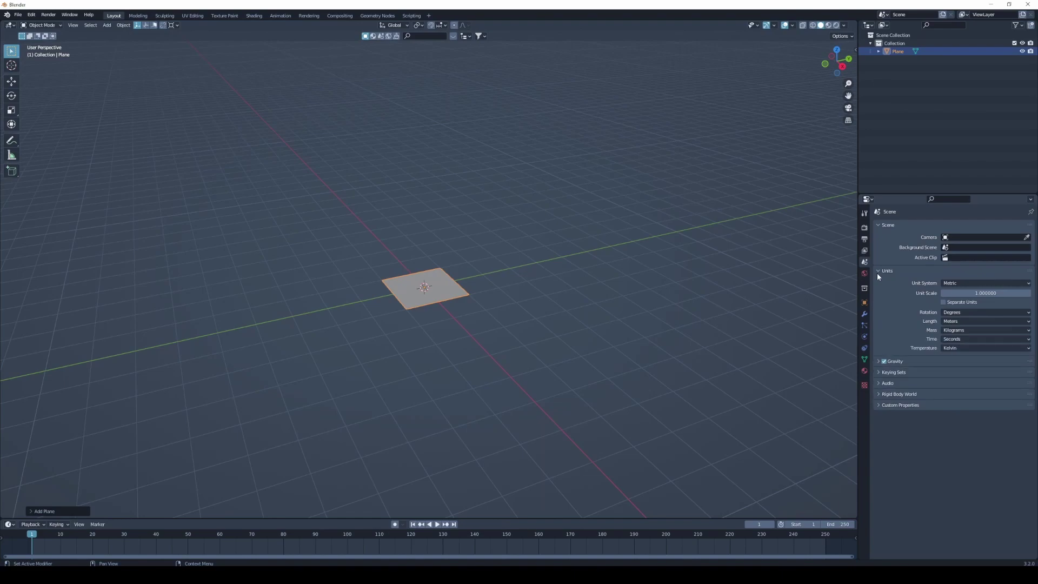
click(954, 322)
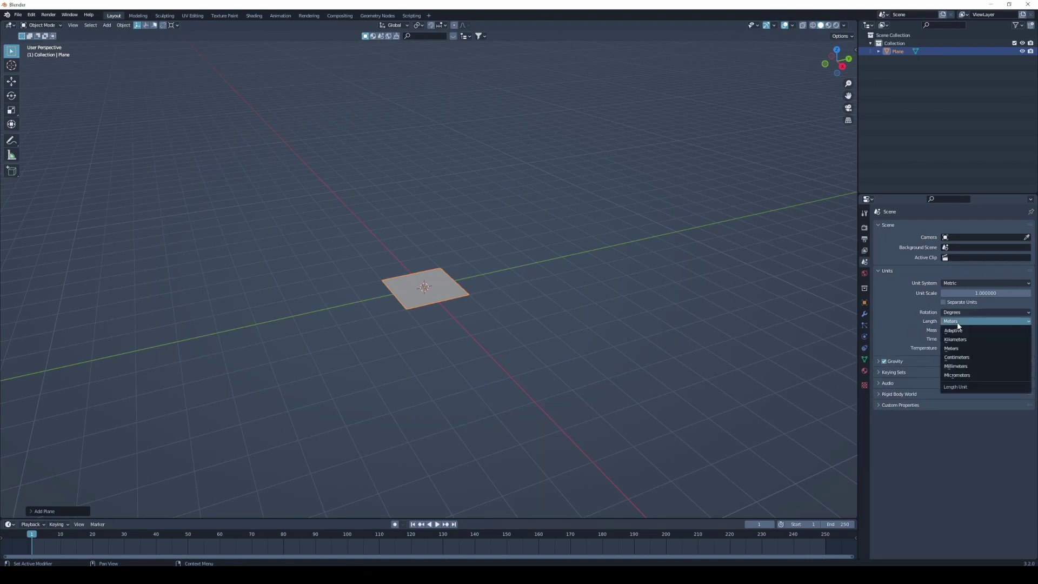
click(958, 357)
scroll(424, 285, up, 4)
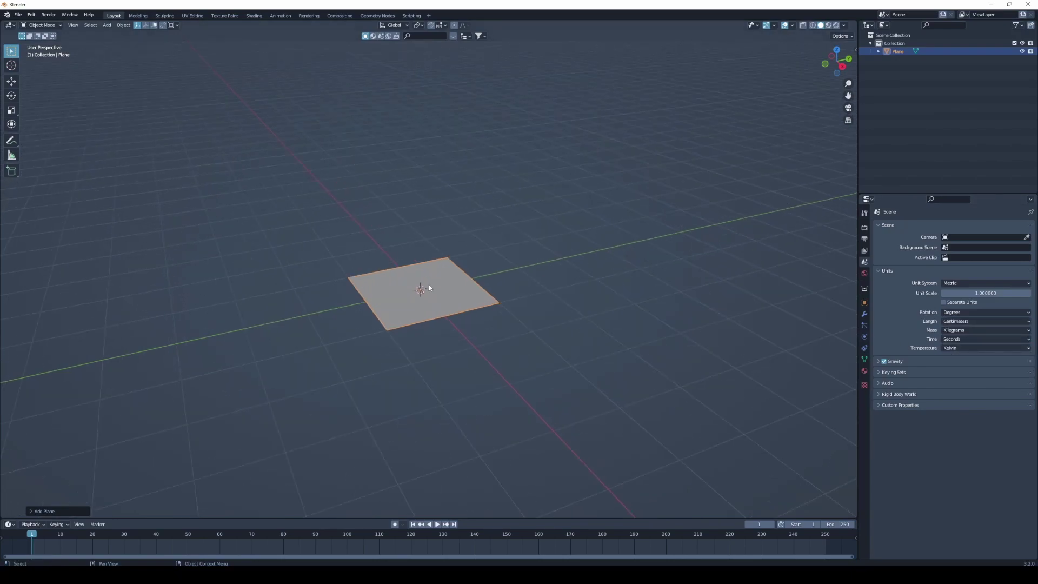
scroll(423, 285, up, 4)
Step: Resize the plane's X and Y dimensions to 150 cm
key(n)
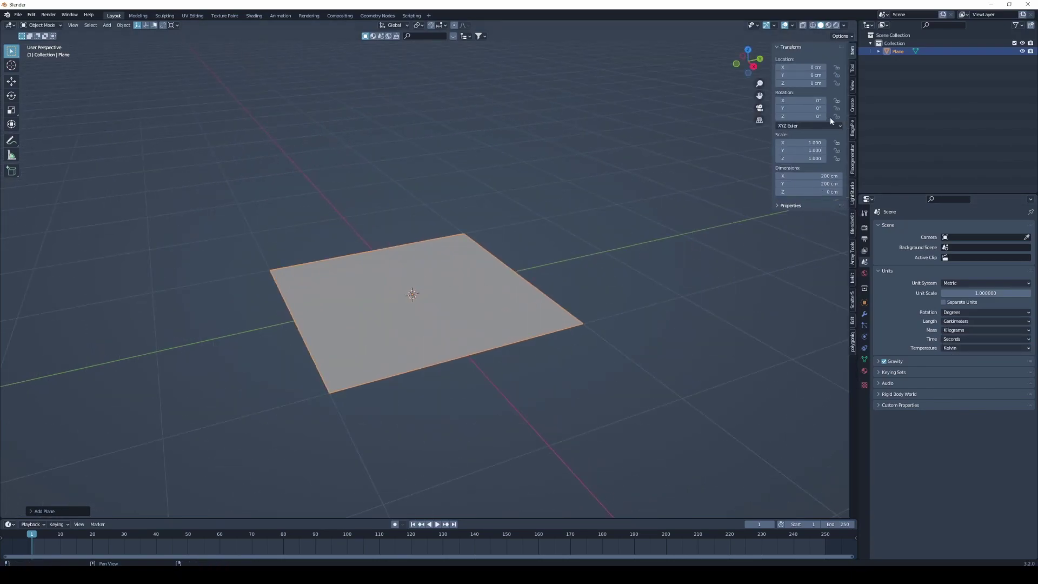
drag(809, 175, 810, 184)
text(150)
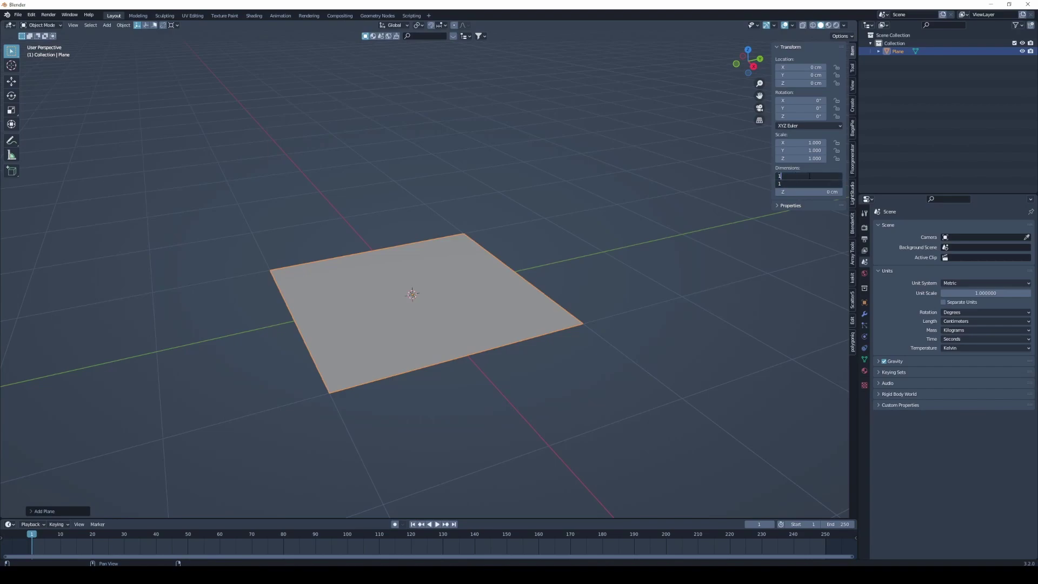
key(Return)
scroll(415, 286, up, 2)
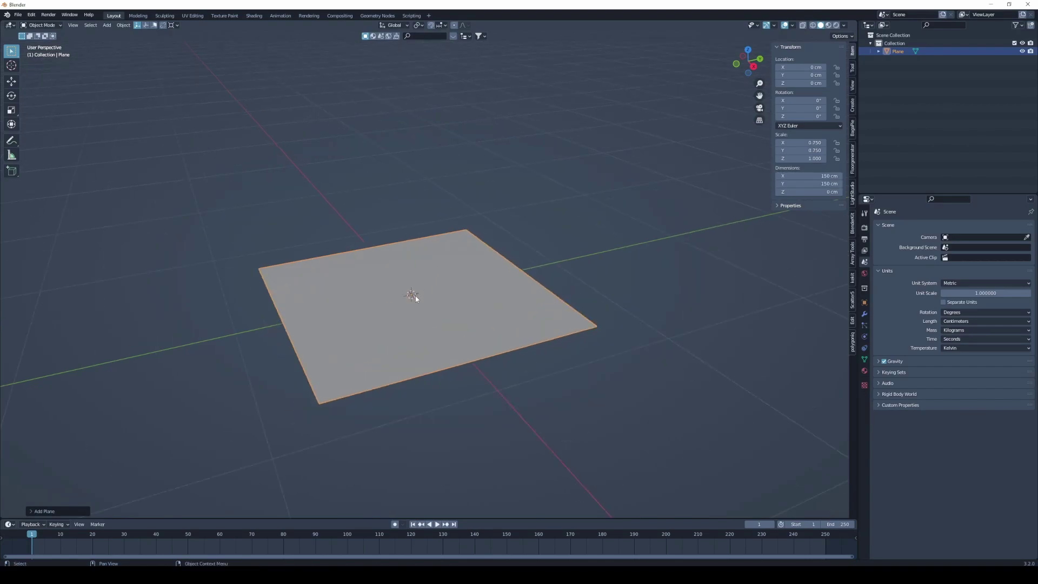
scroll(415, 296, up, 1)
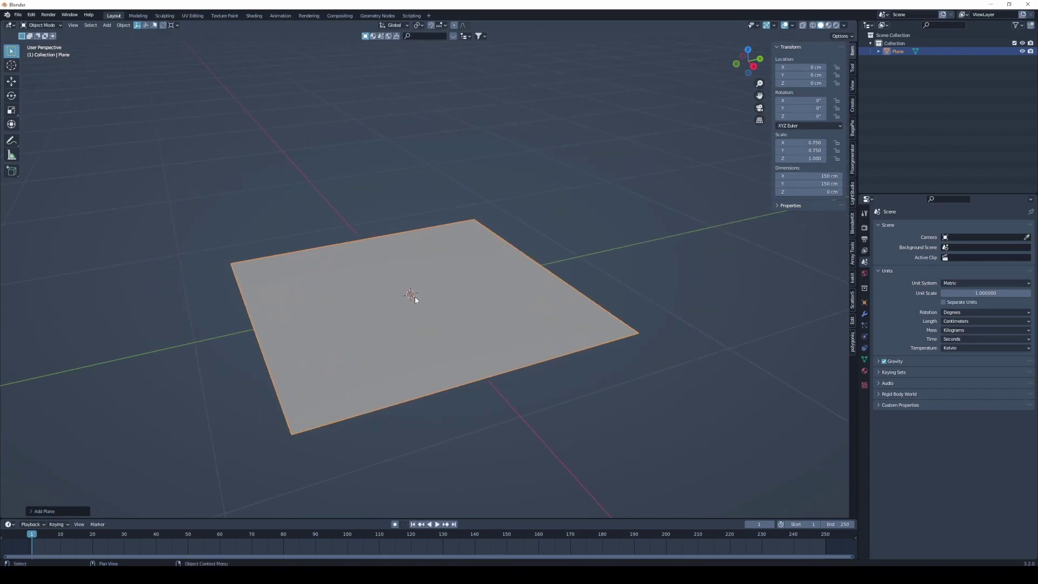
Step: Add a Simple Subdivision Surface modifier with raised levels to the plane and apply it
click(864, 313)
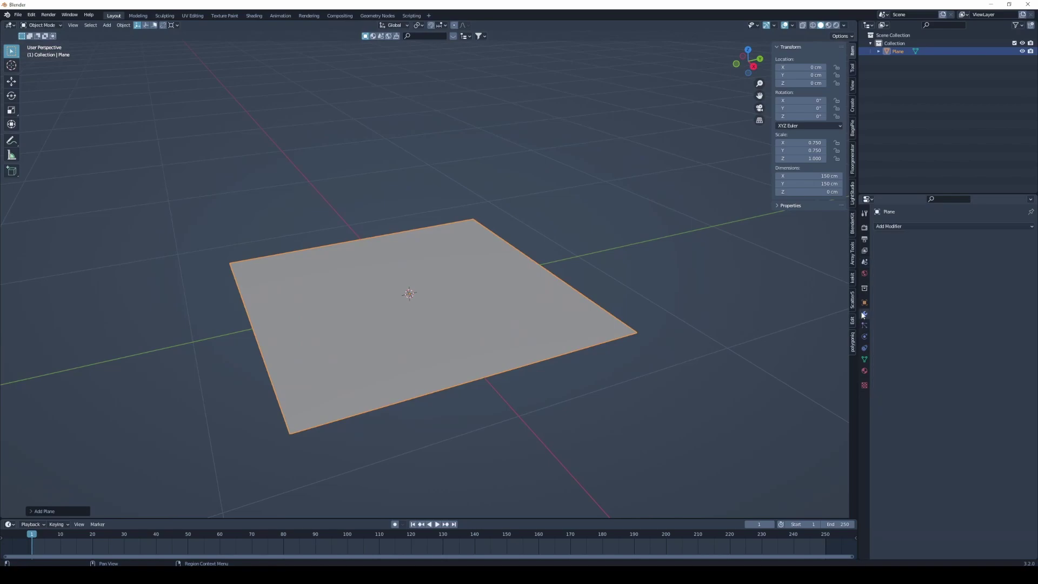
click(910, 227)
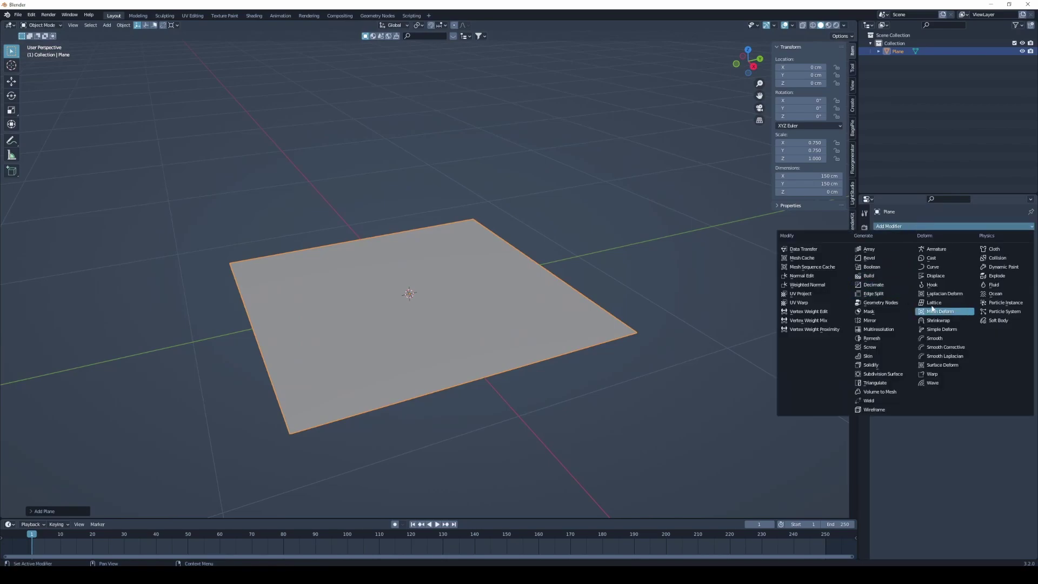
click(878, 373)
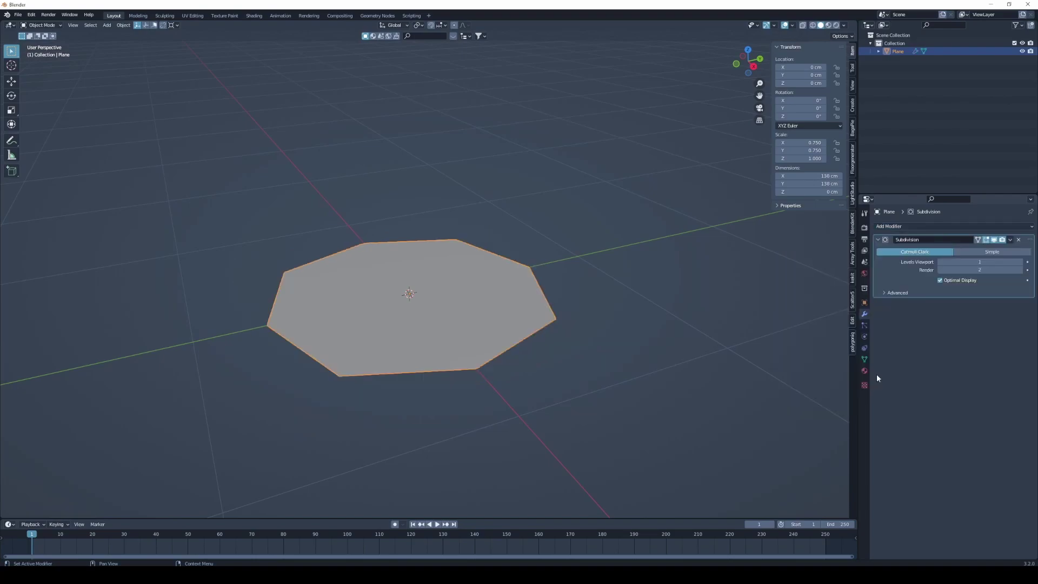
click(1013, 252)
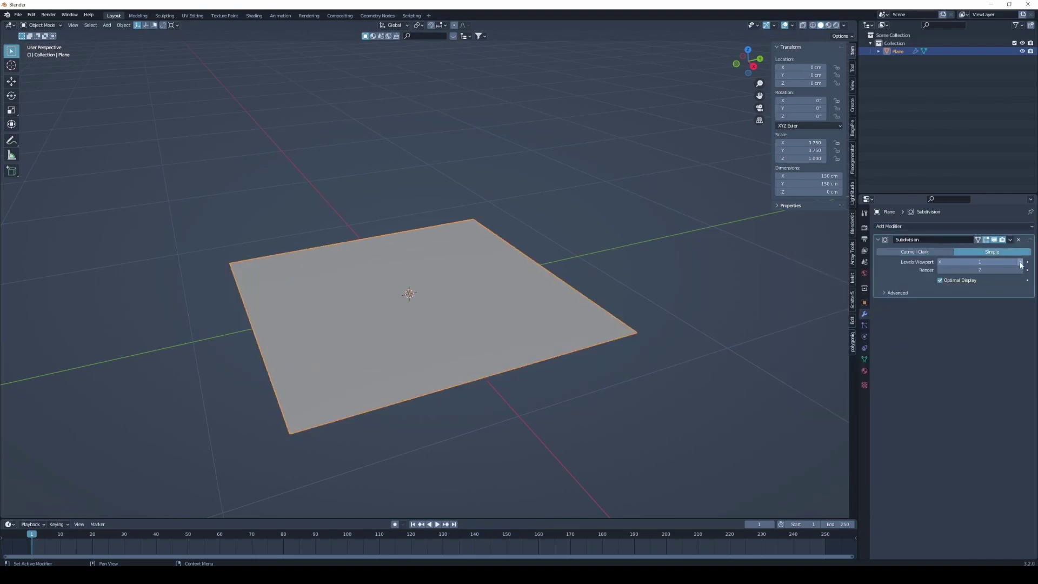
click(1021, 262)
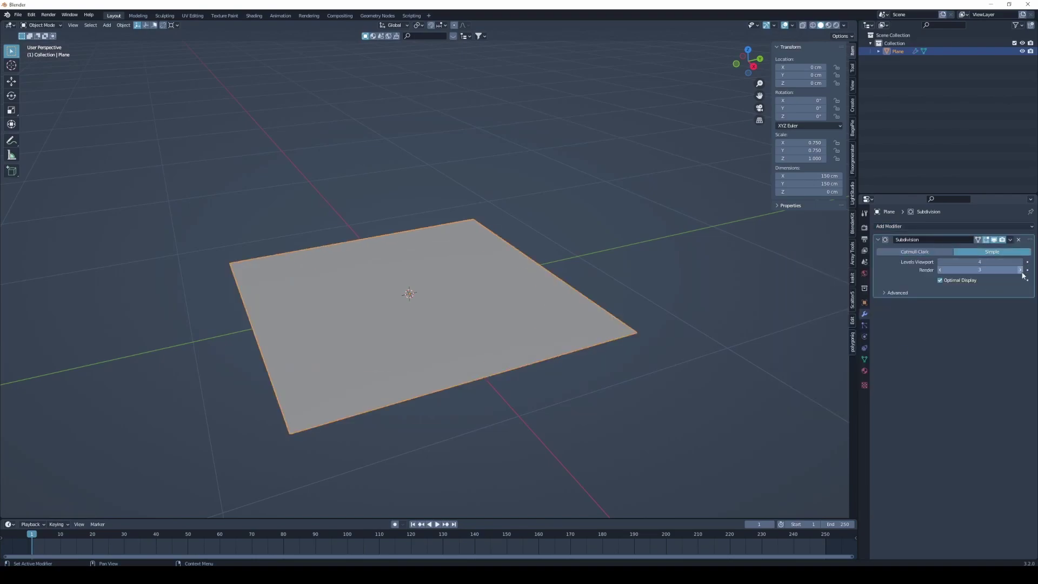
click(1010, 240)
click(974, 249)
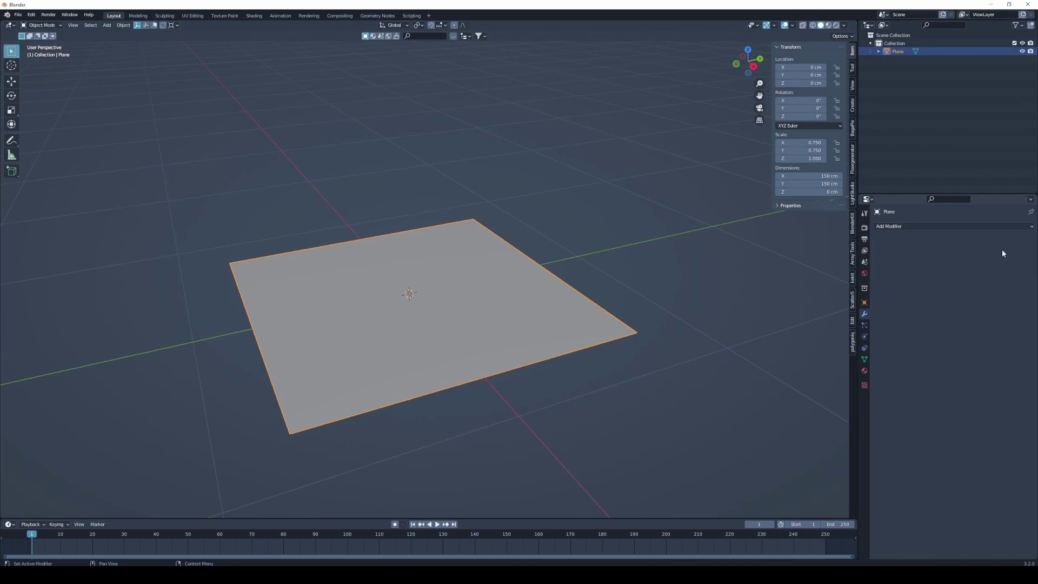
Step: In Edit Mode top view, connect the plane's corner vertices with diagonal edges
key(Tab)
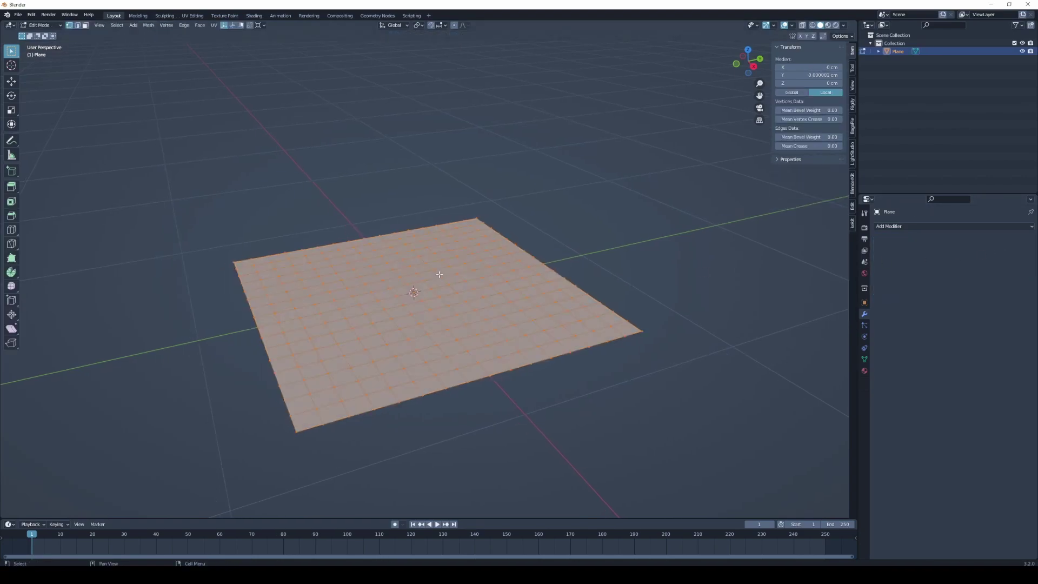
key(KP_7)
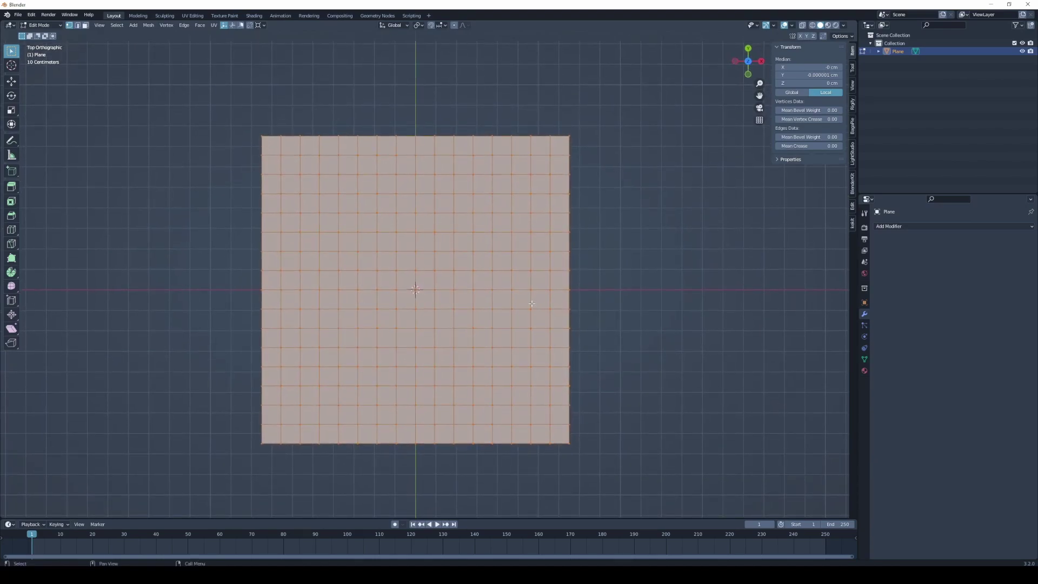
click(550, 424)
shift+click(569, 444)
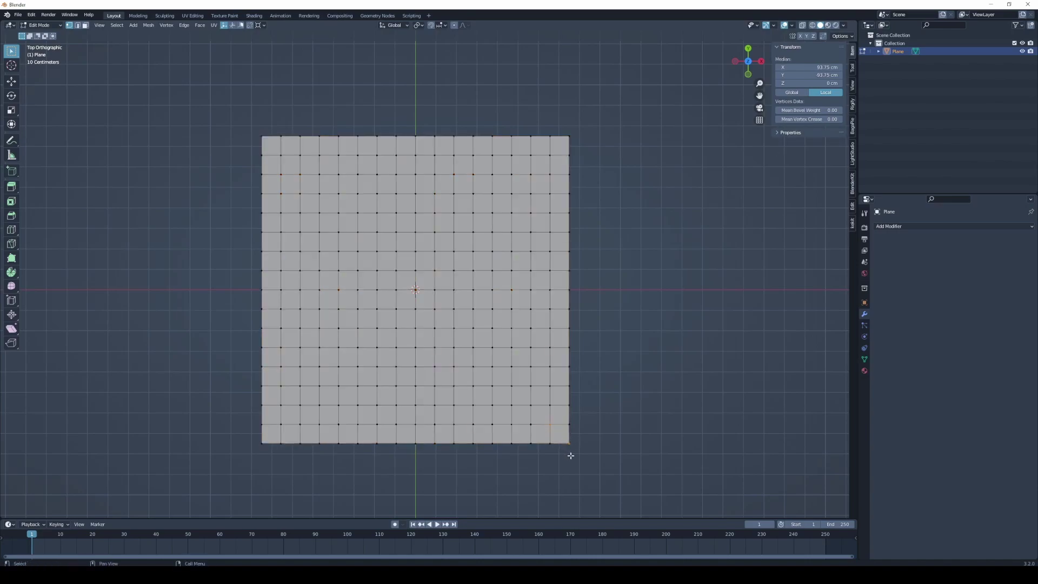
key(j)
shift+click(259, 444)
shift+click(260, 444)
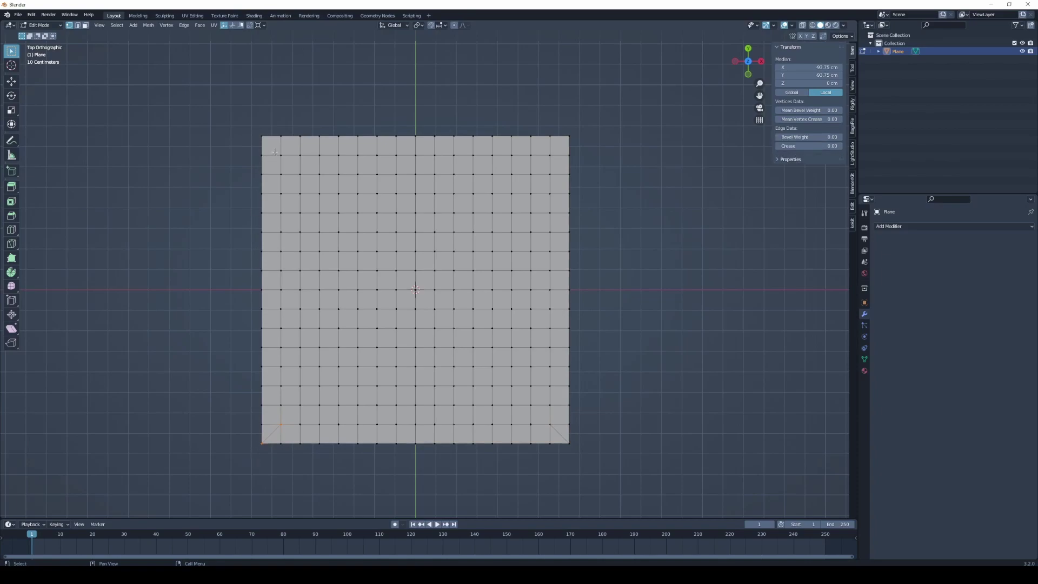
key(c)
drag(243, 144, 254, 155)
drag(571, 135, 570, 137)
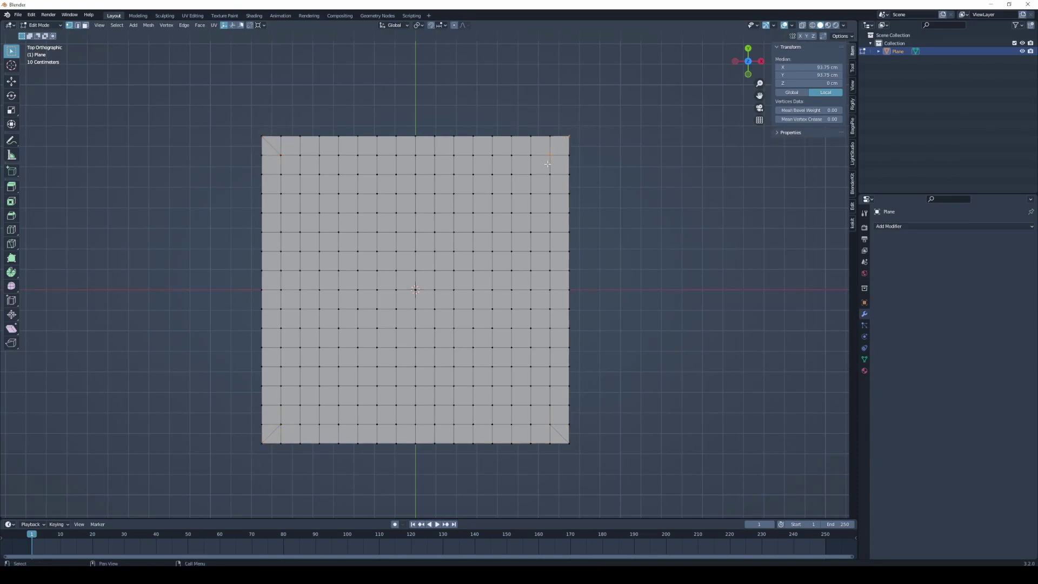
shift+click(547, 164)
Step: Select the inner border edge loop plus the four corner diagonals
key(2)
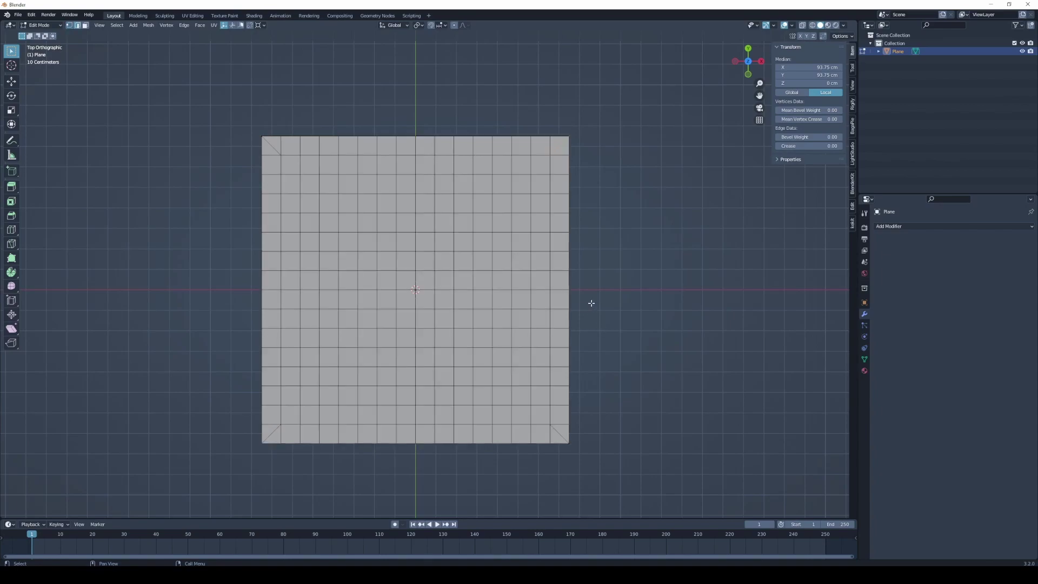
shift+click(538, 155)
ctrl+click(286, 155)
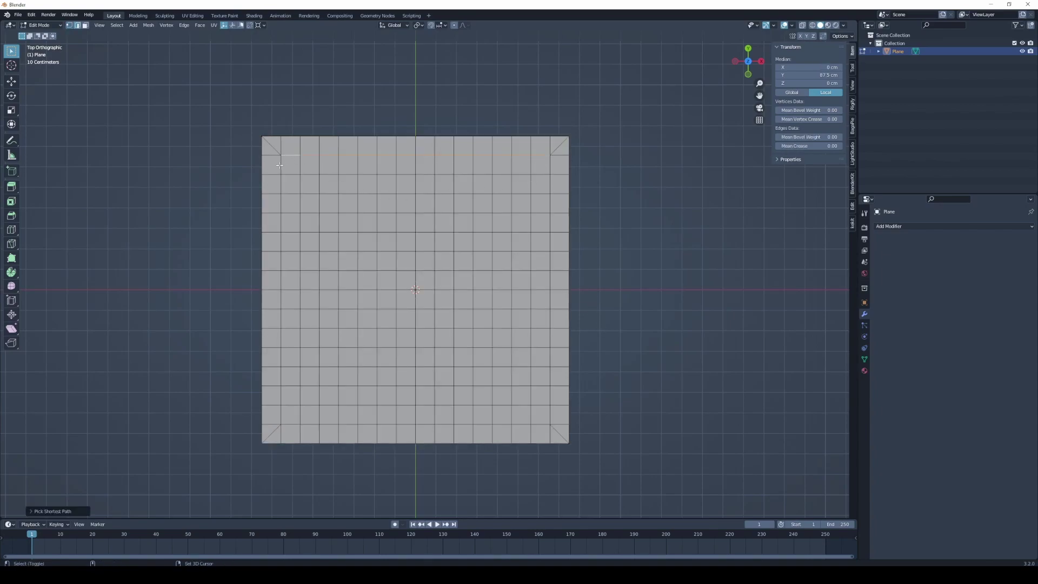
ctrl+click(280, 417)
shift+click(290, 424)
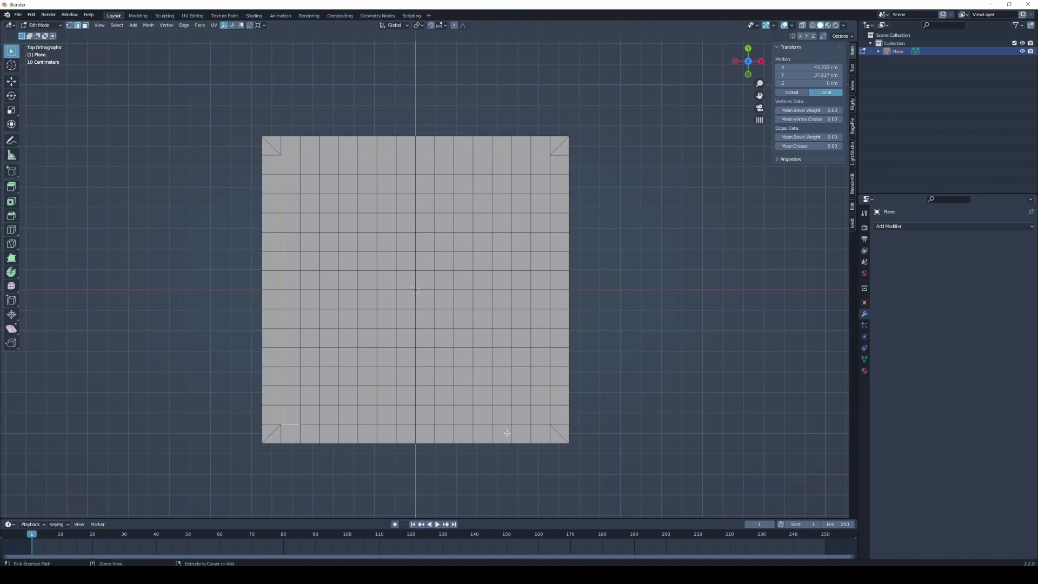
ctrl+click(540, 425)
shift+click(550, 412)
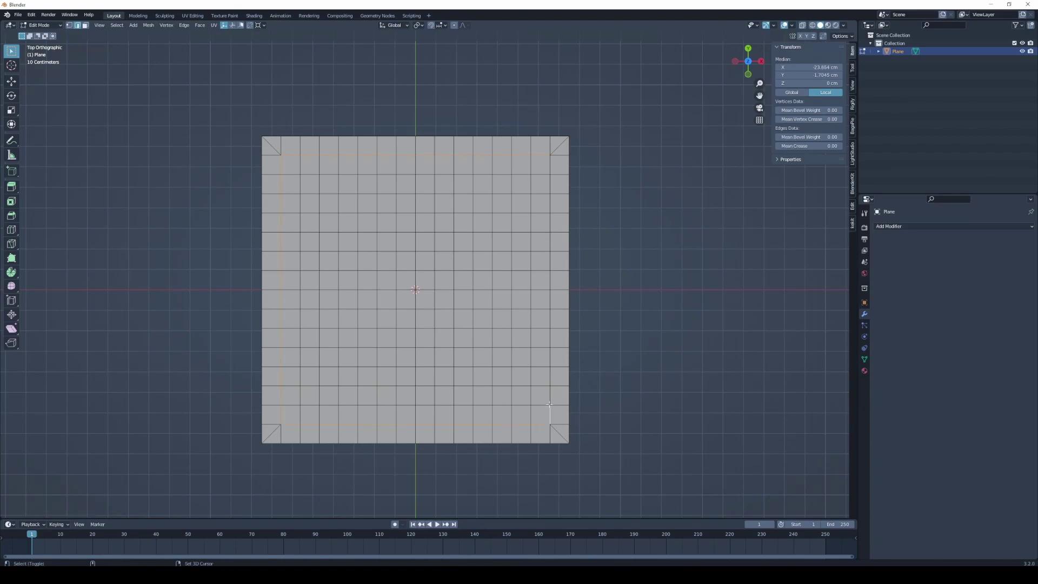
ctrl+click(550, 163)
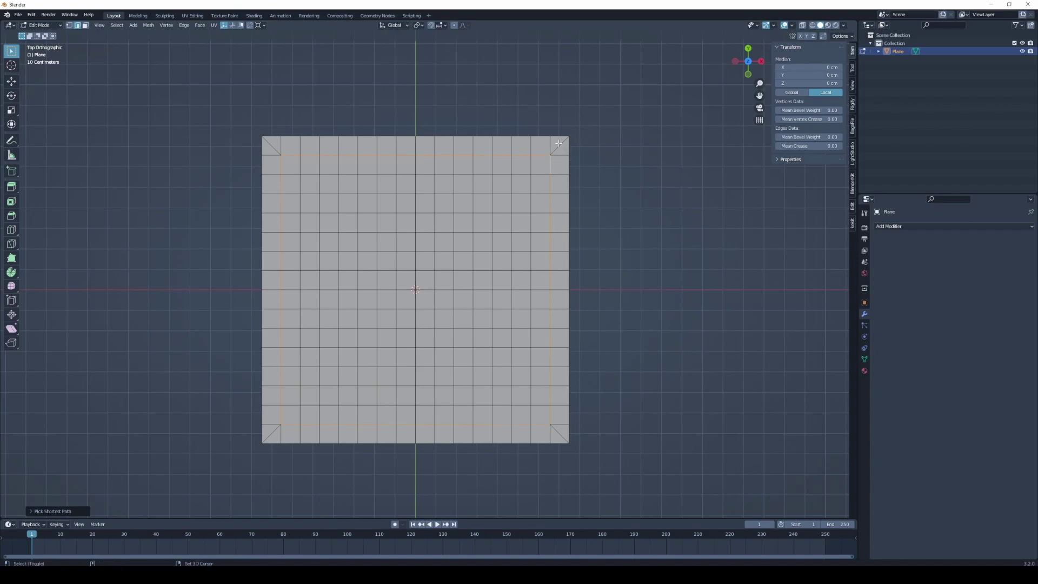
shift+click(561, 145)
shift+click(555, 436)
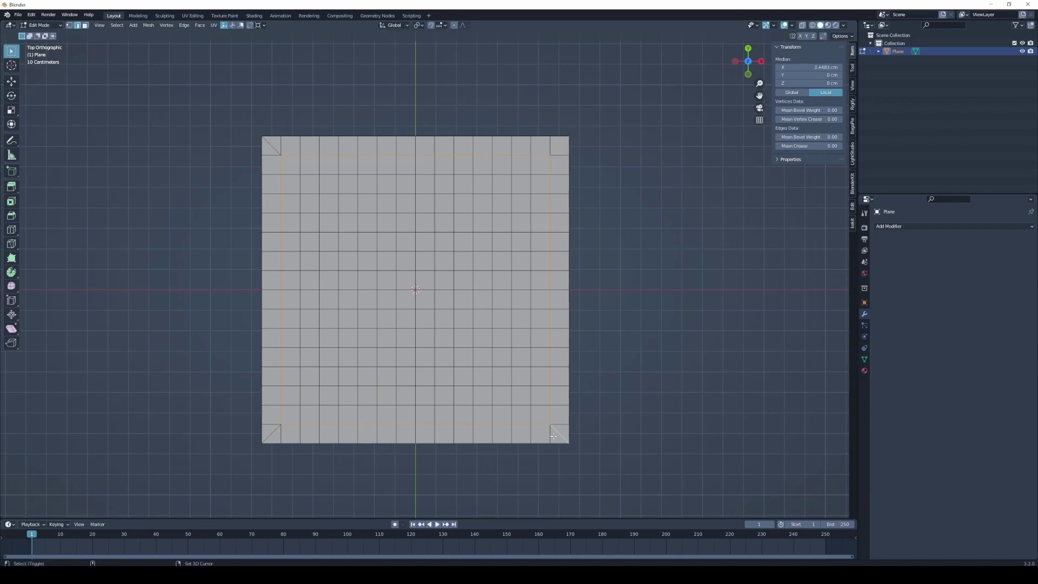
shift+click(271, 434)
shift+click(269, 152)
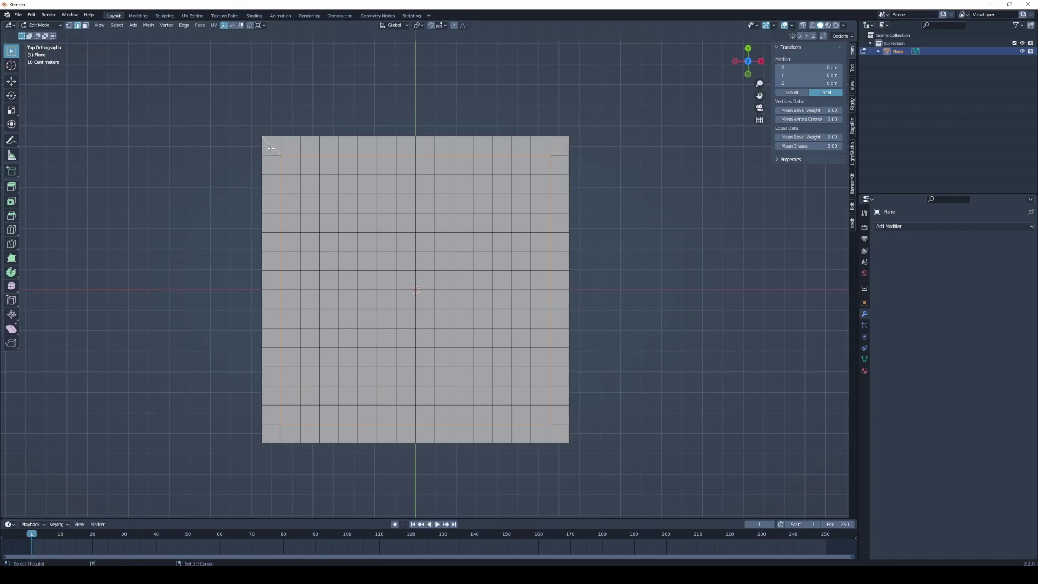
Step: Mark the selected edges as seams and split the viewport into two side-by-side views
right_click(422, 311)
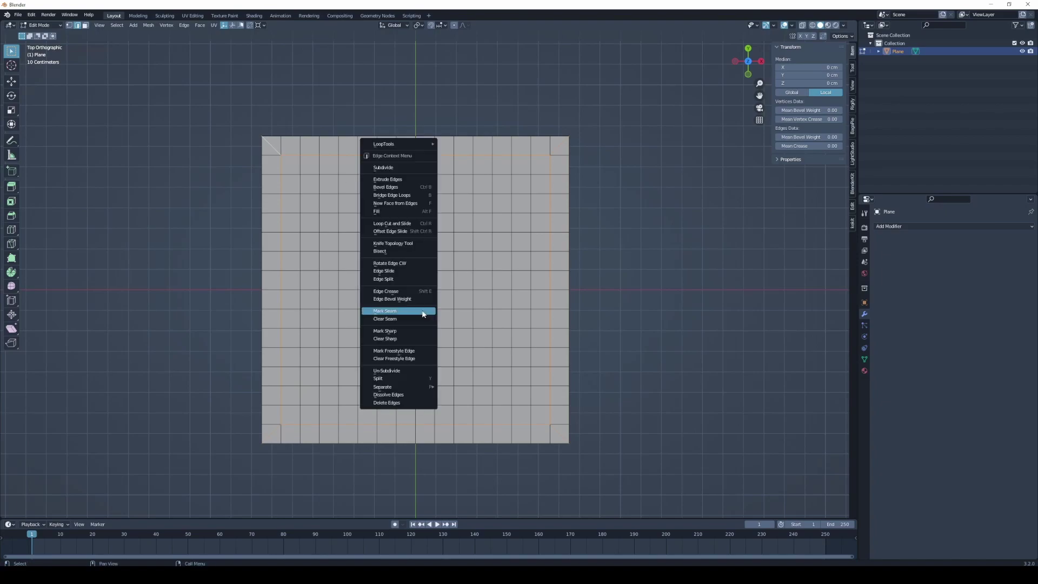
click(423, 312)
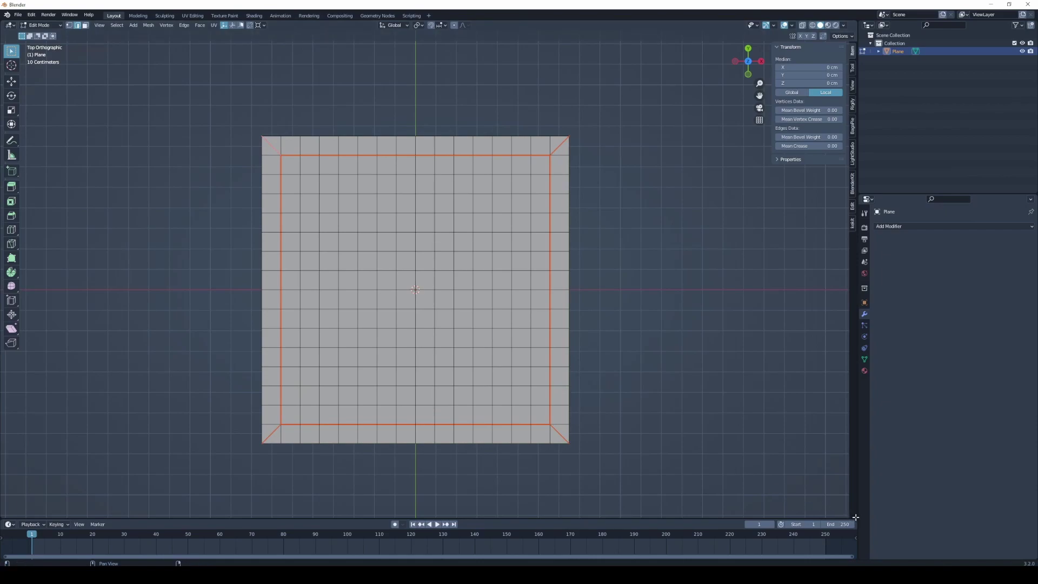
drag(846, 515, 614, 503)
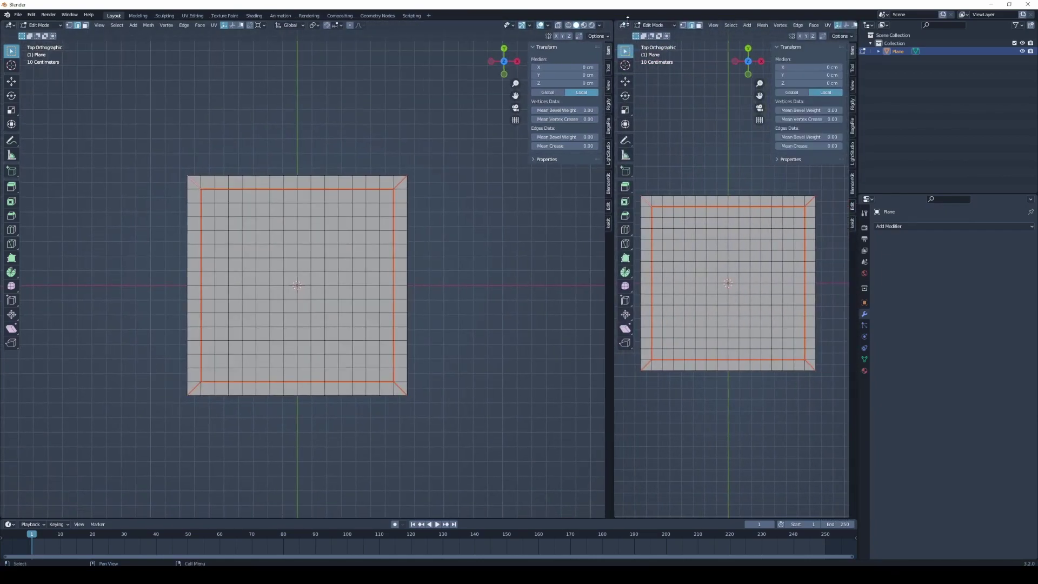
Step: Turn the right-hand view into a UV Editor
click(624, 25)
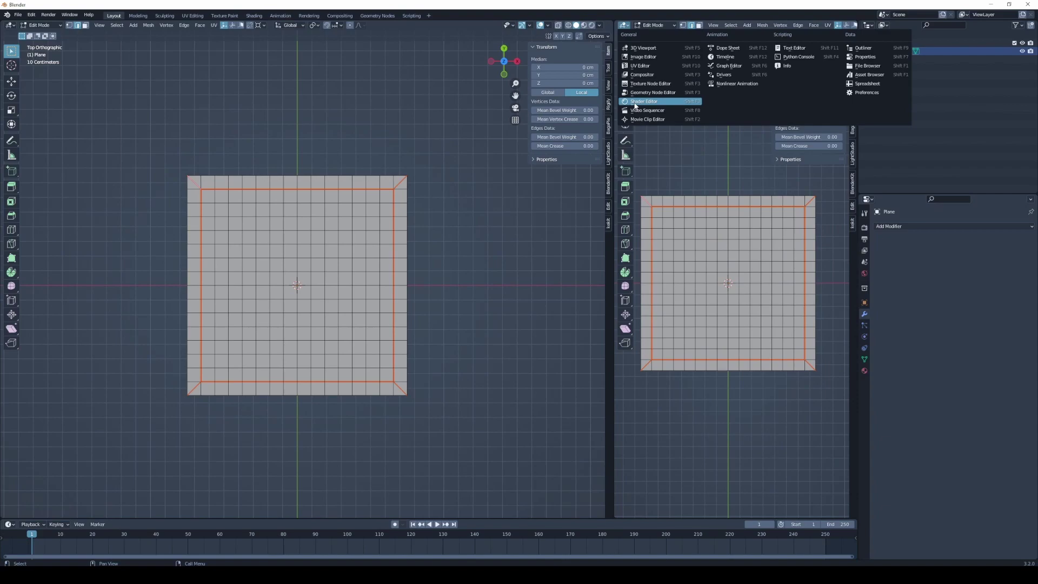
click(636, 66)
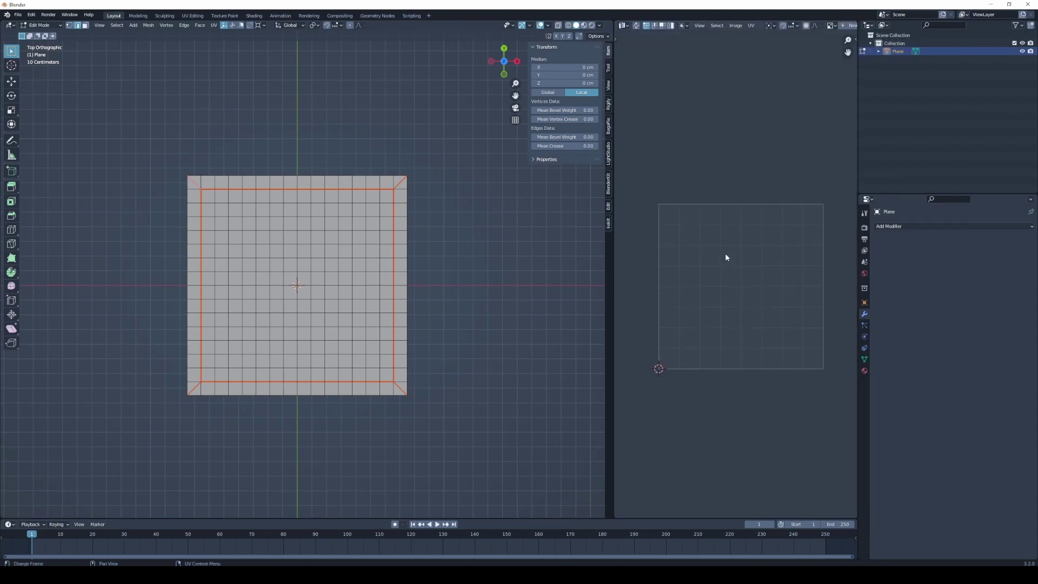
shift+middle_drag(381, 229, 380, 234)
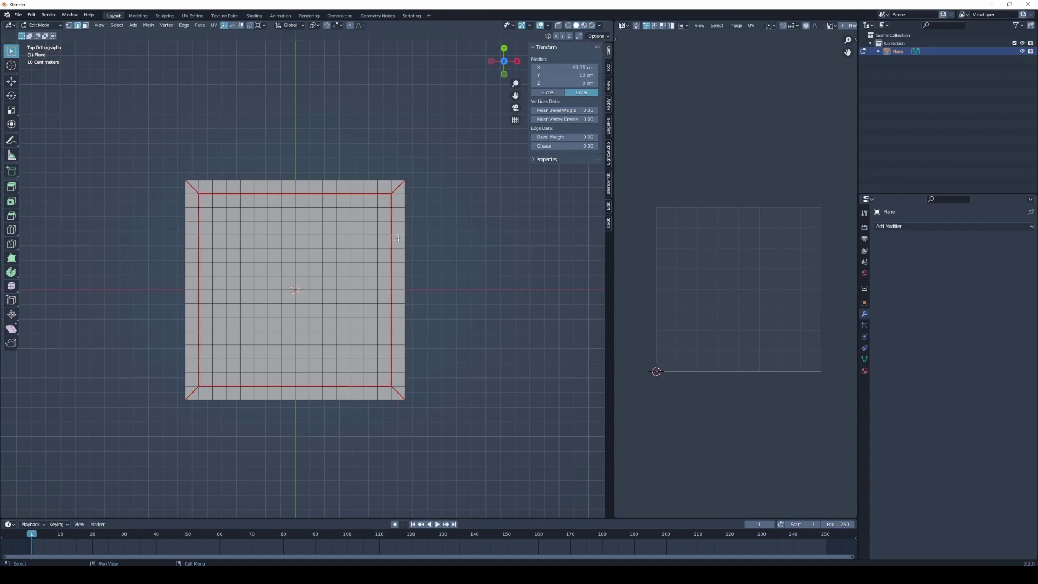
Step: Select the right border strip of faces with L and unwrap it
key(alt+a)
key(l)
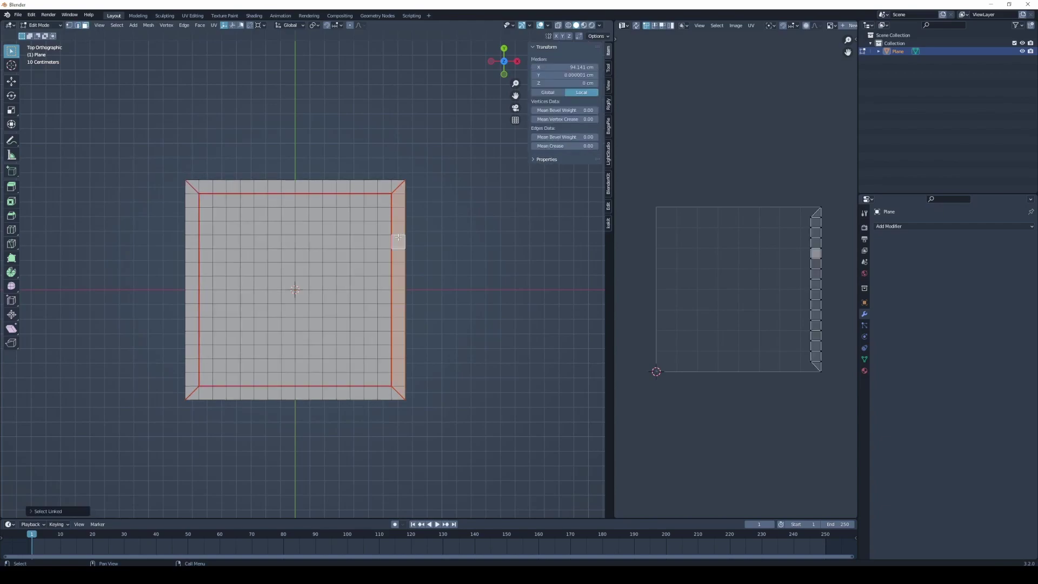
key(alt+a)
key(l)
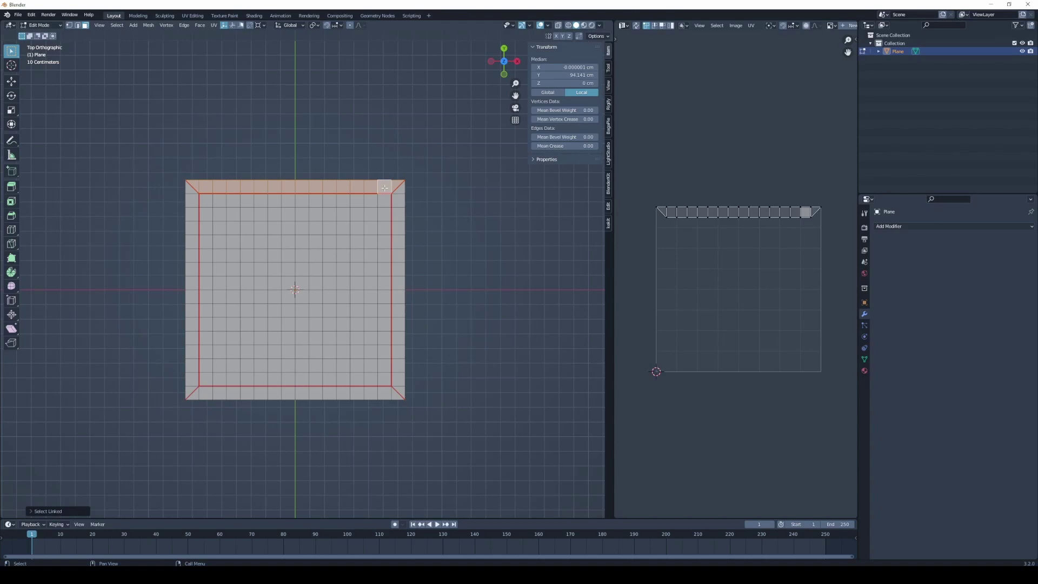
key(alt+a)
key(l)
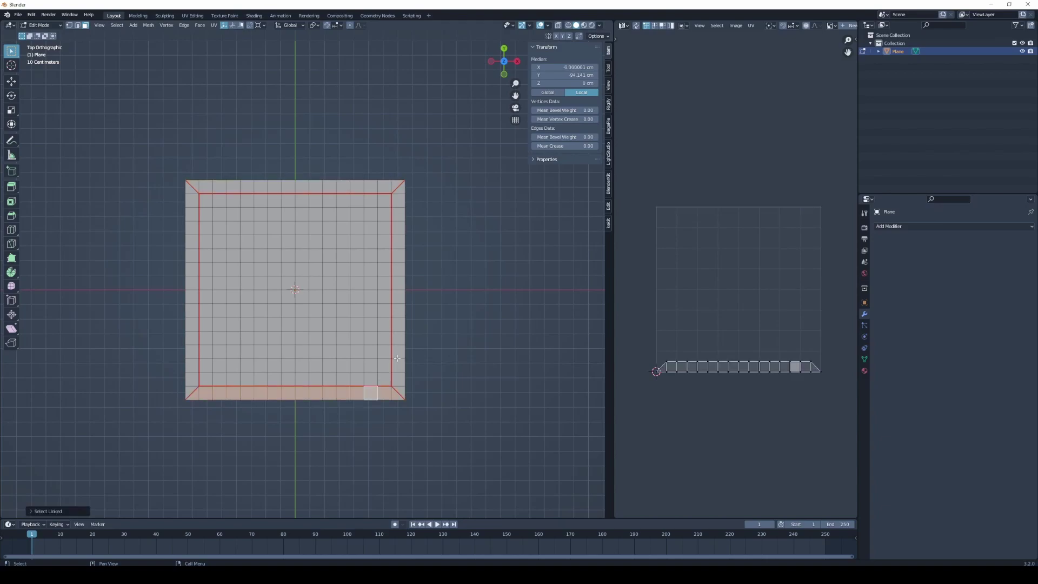
key(alt+a)
key(l)
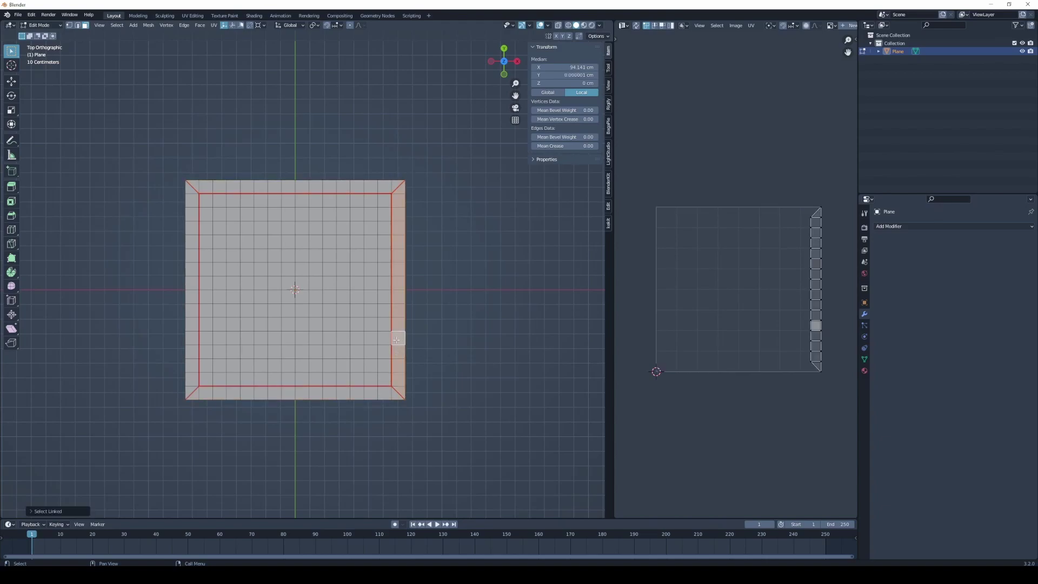
key(u)
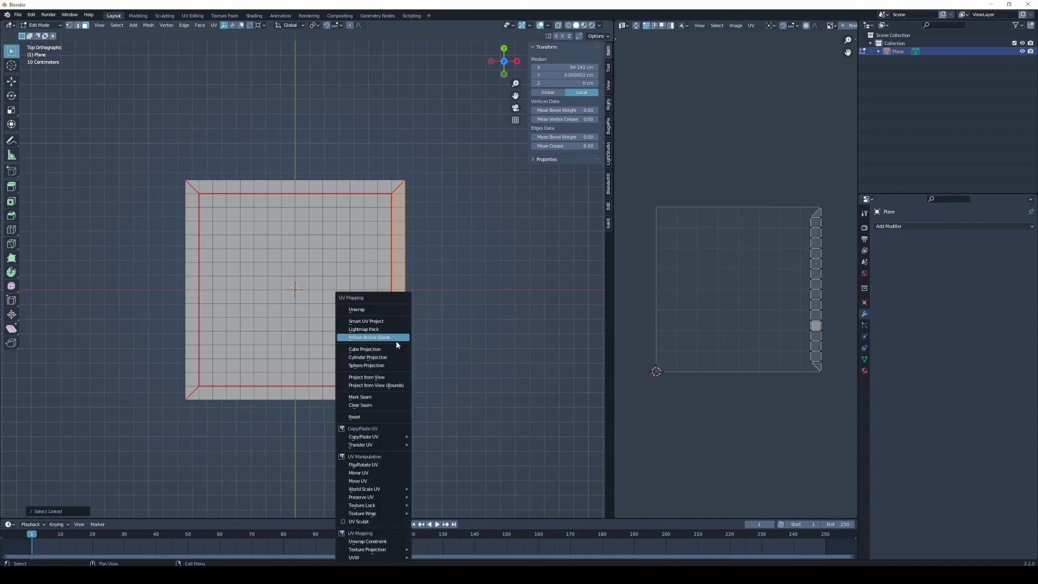
click(382, 308)
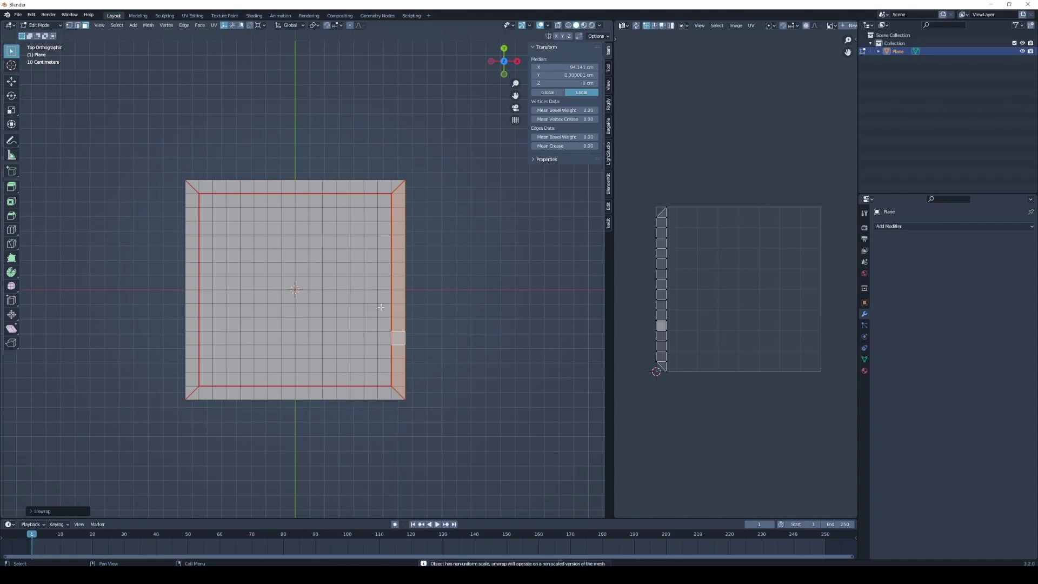
Step: Unwrap the top, left and bottom border strips separately
click(362, 188)
key(ctrl+l)
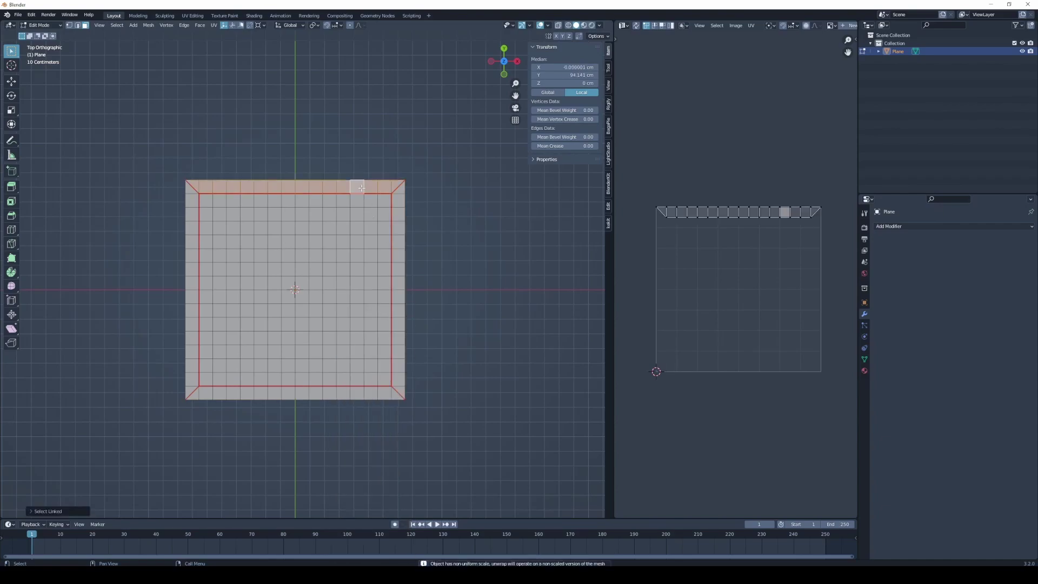
key(u)
click(363, 190)
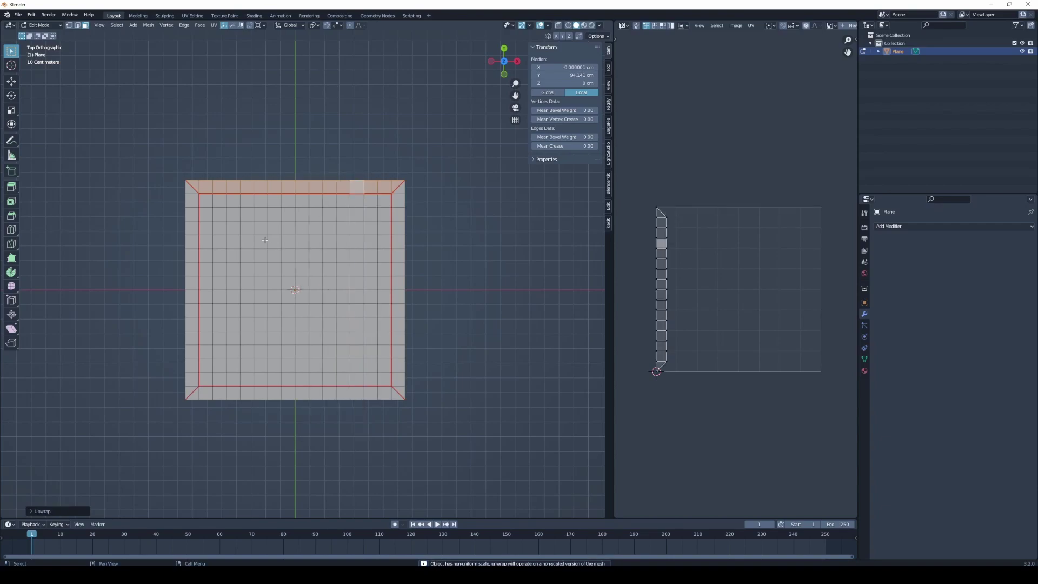
click(195, 251)
key(ctrl+l)
key(u)
click(192, 253)
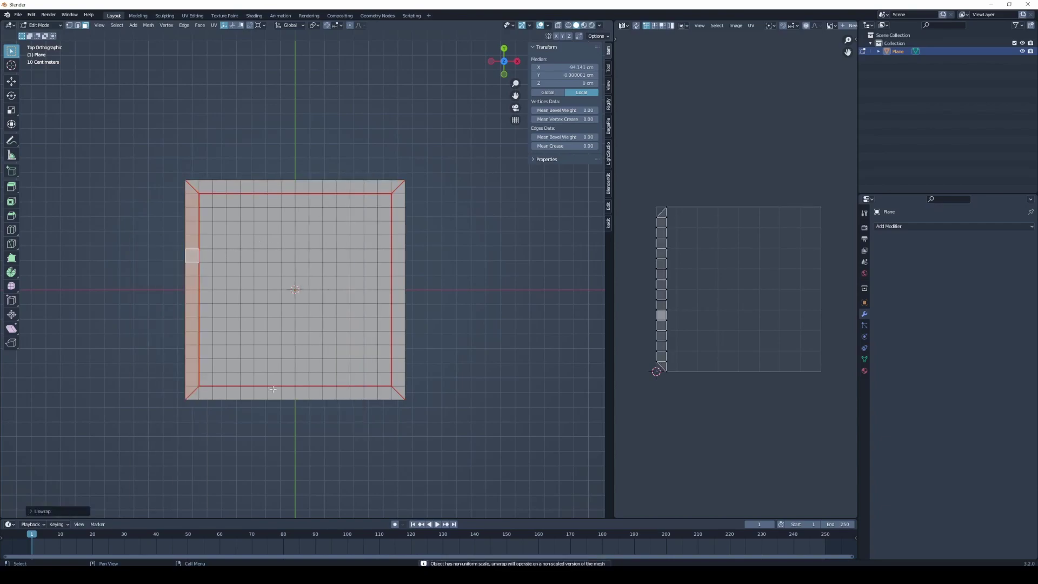
click(275, 392)
key(ctrl+l)
key(u)
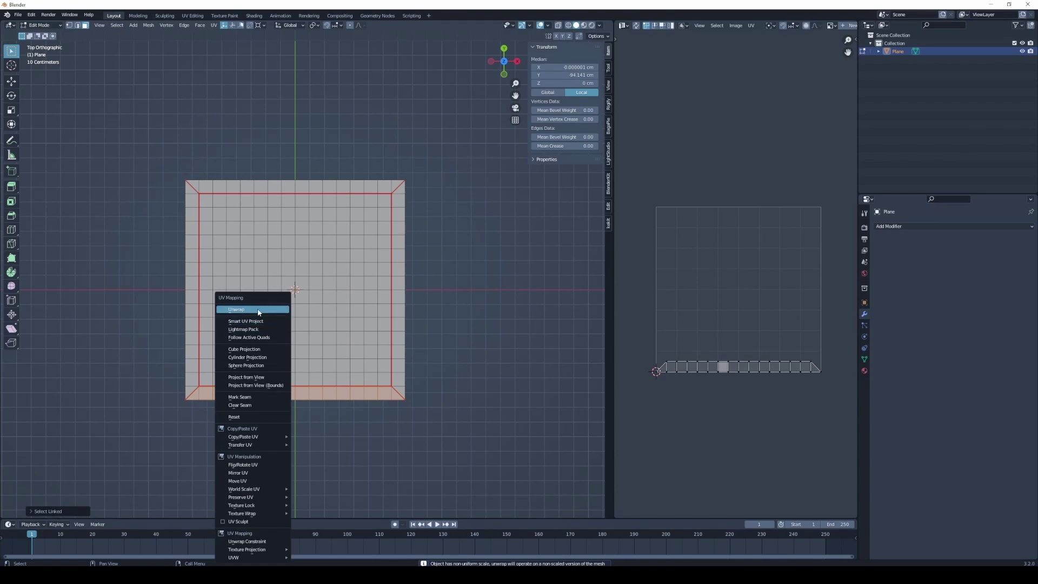
click(258, 309)
Step: Select the right, top and left border strips together
click(395, 366)
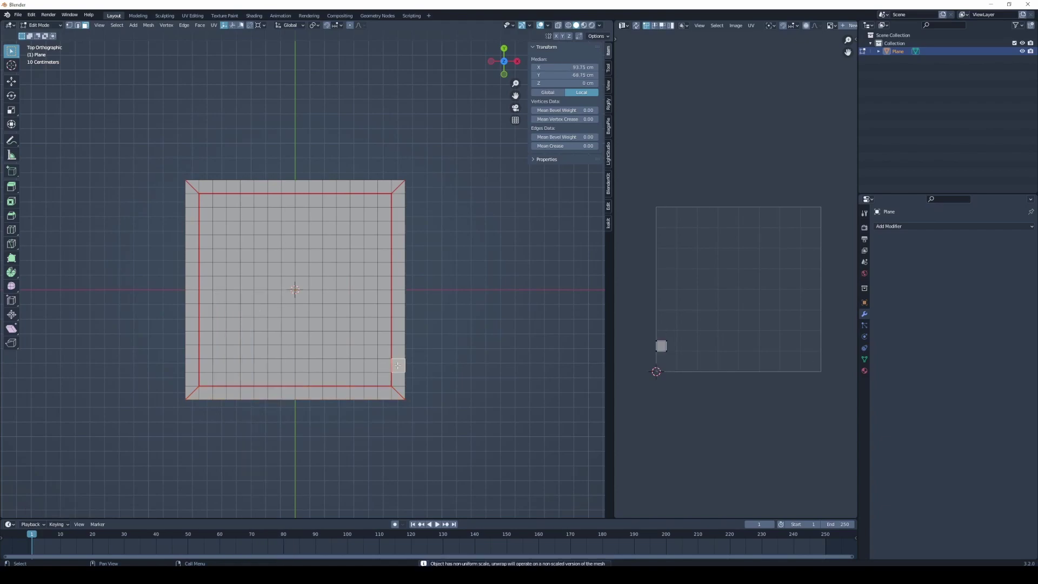
key(ctrl+l)
shift+click(333, 187)
key(ctrl+l)
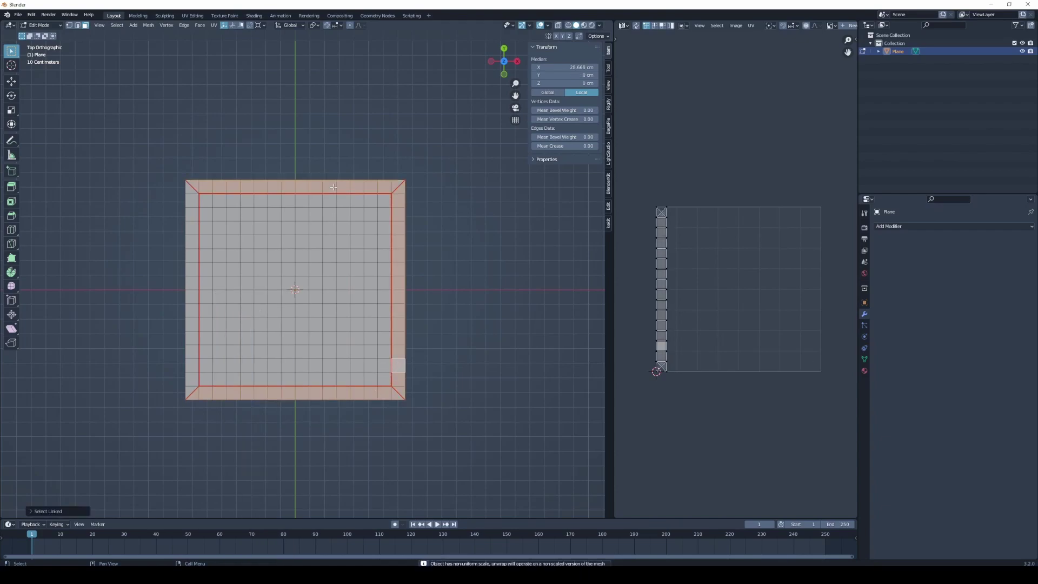
shift+click(192, 228)
key(ctrl+l)
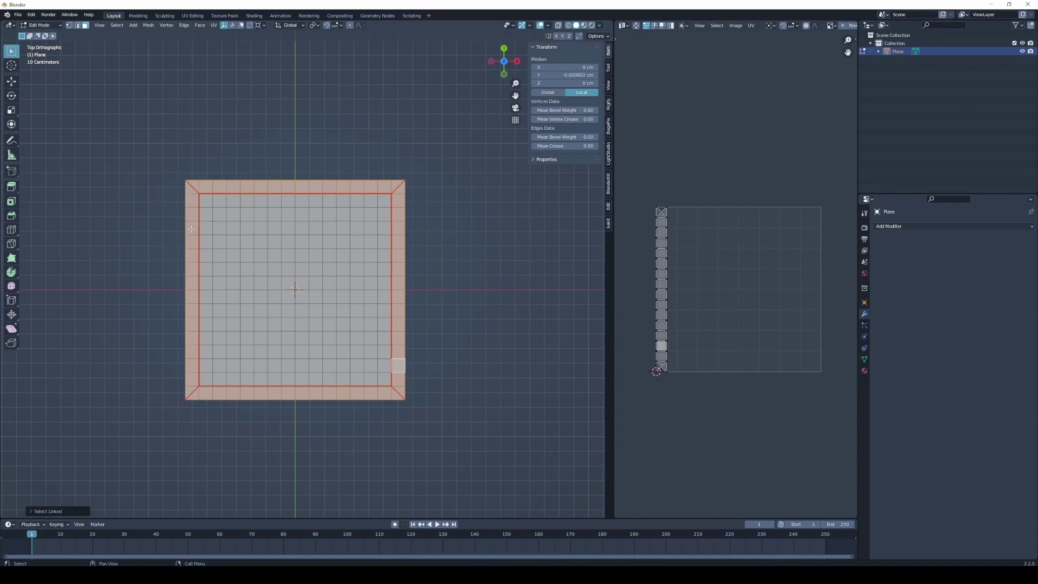
Step: Mirror the top border strip's UVs along the X axis
click(315, 186)
key(ctrl+l)
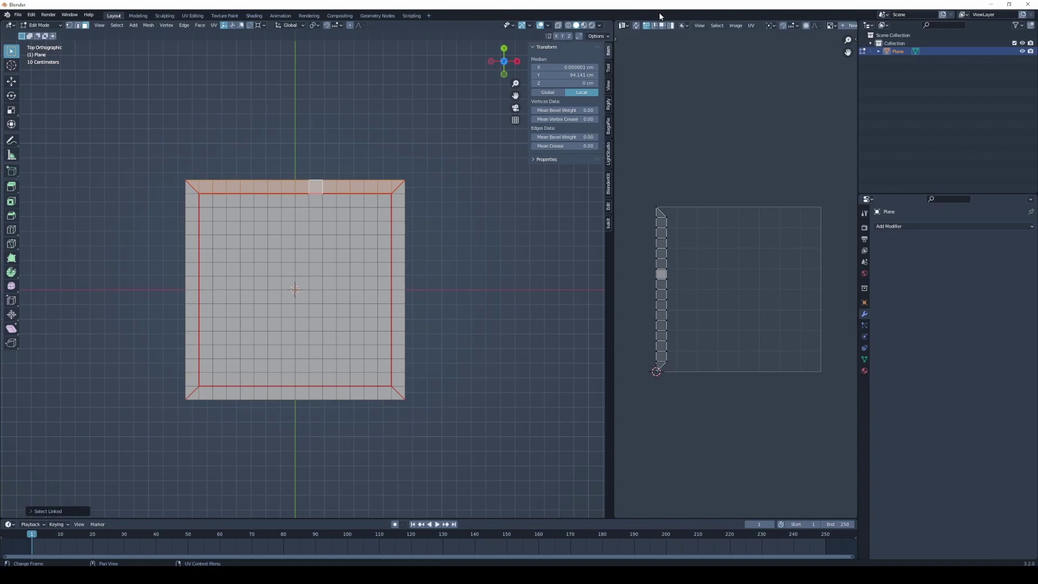
click(751, 26)
mouse_move(769, 43)
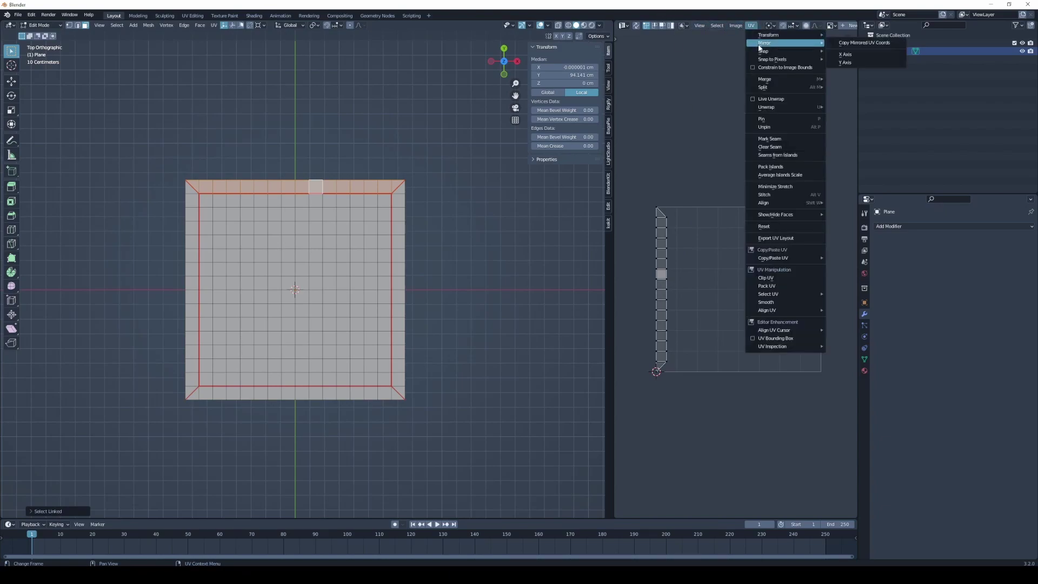
click(845, 54)
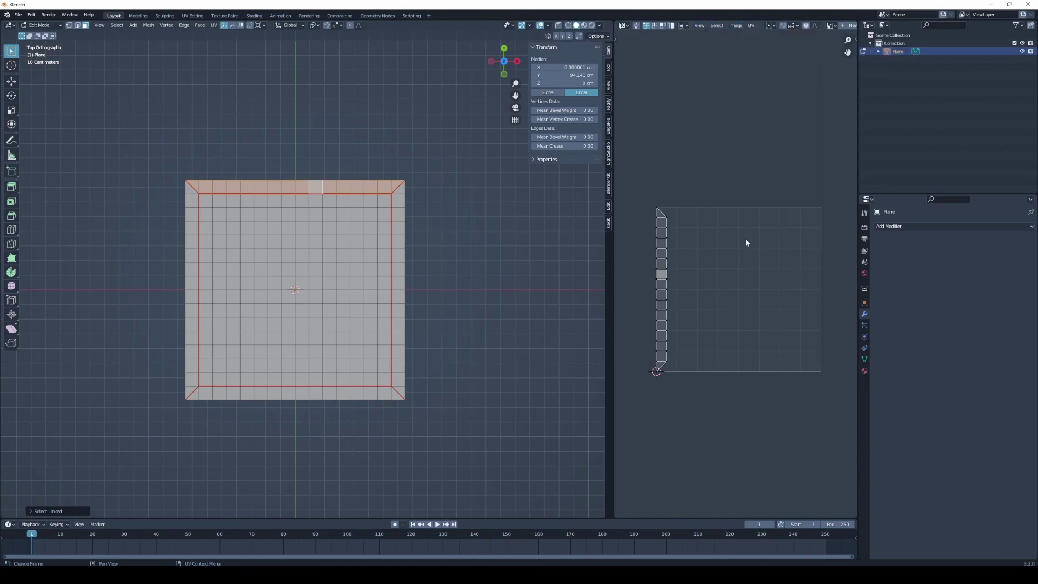
key(a)
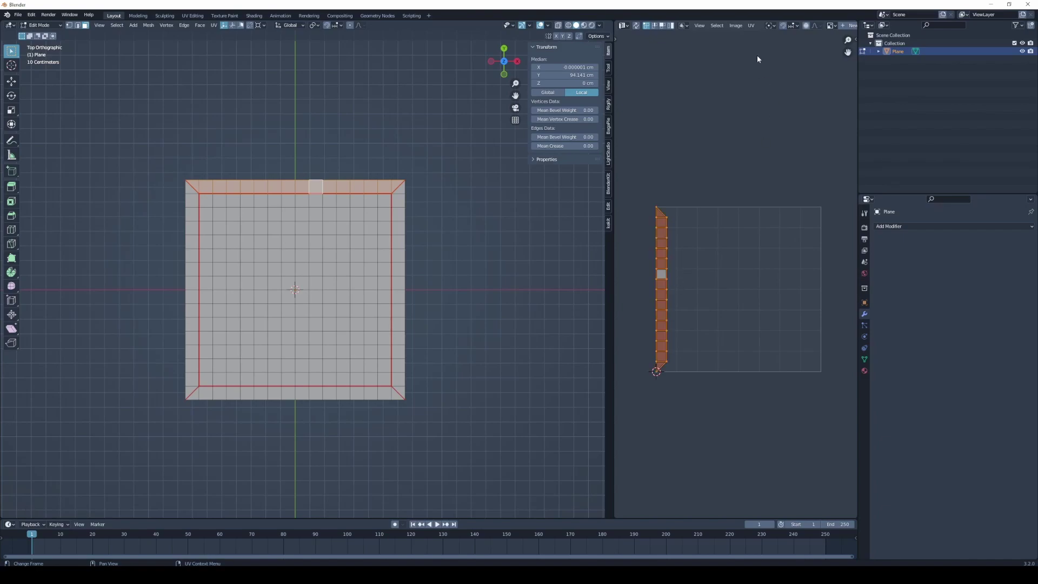
click(752, 25)
mouse_move(783, 43)
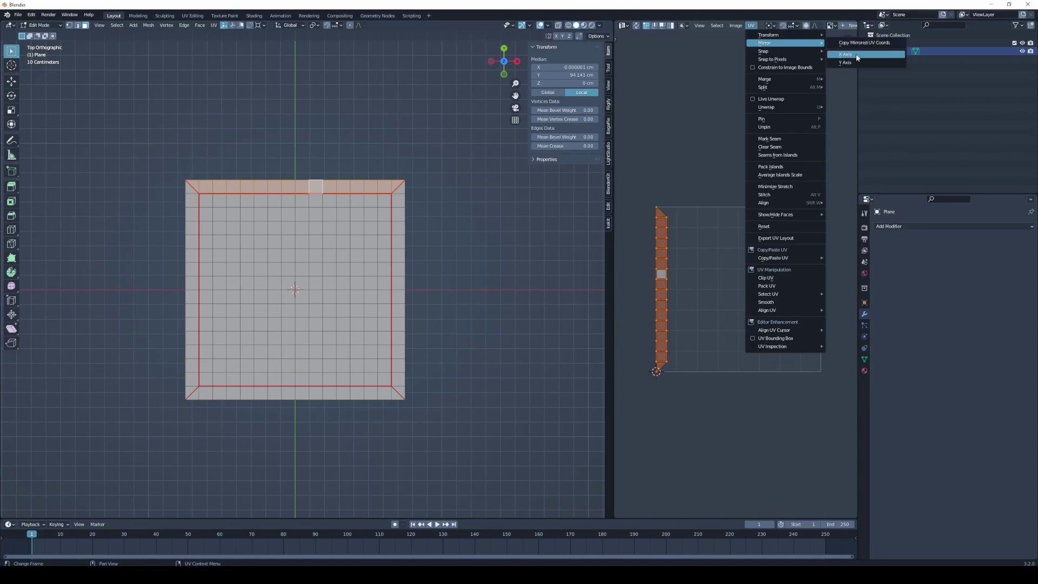
click(845, 54)
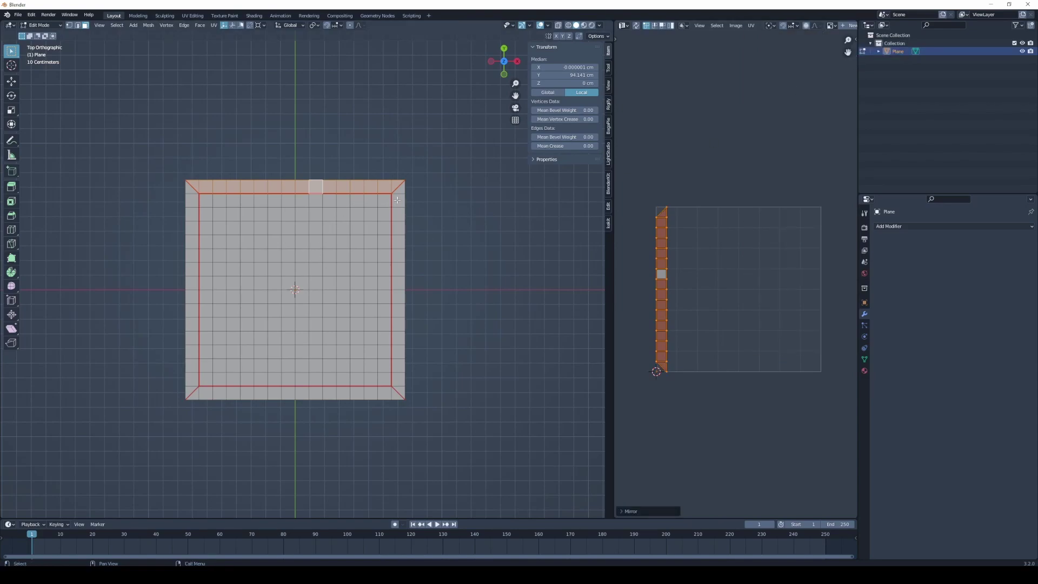
Step: Add the right and left border strips back to the selection
key(l)
key(l)
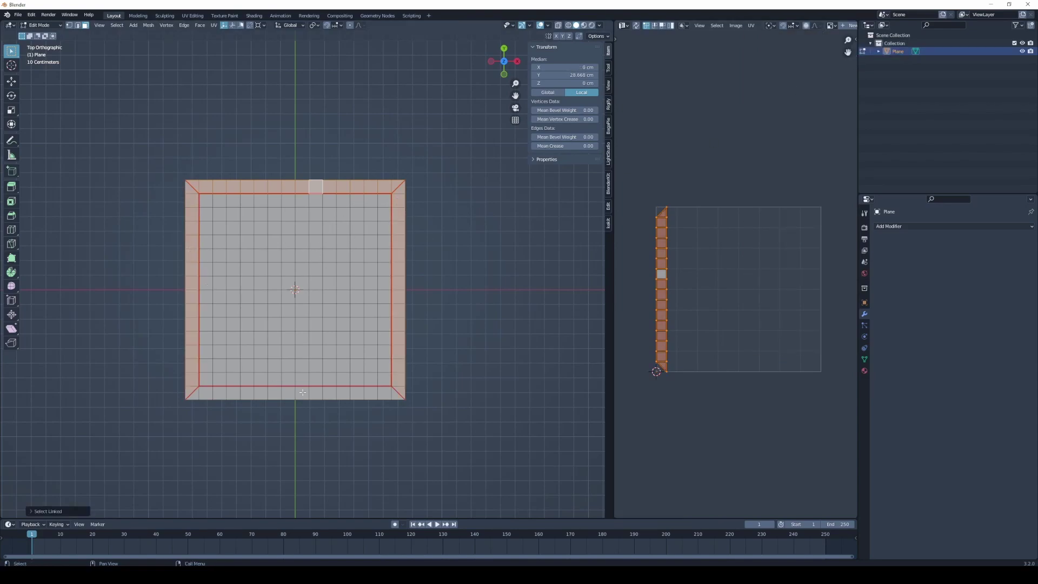
key(l)
scroll(661, 208, up, 7)
scroll(681, 217, up, 6)
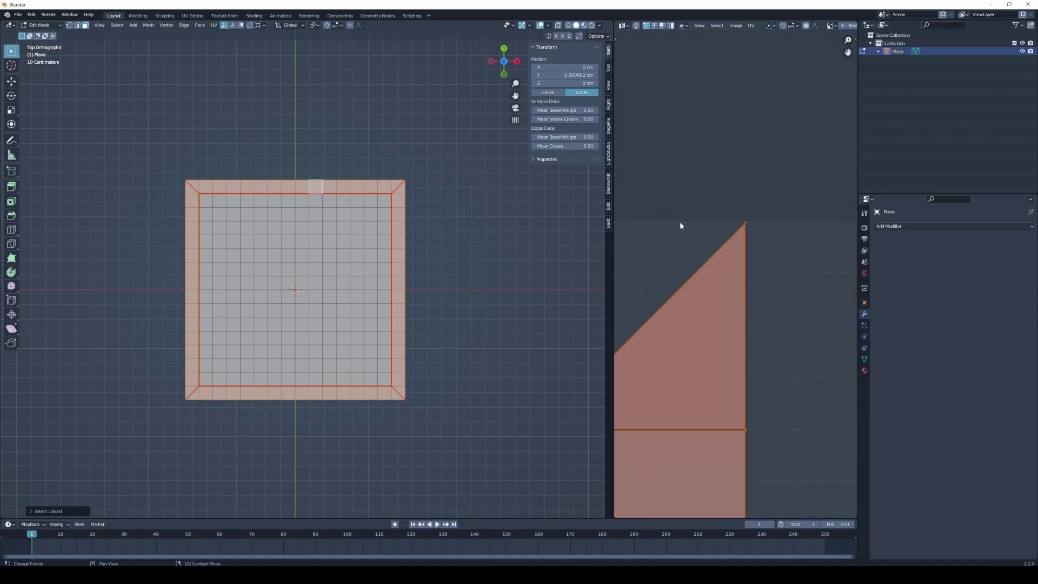
scroll(679, 225, down, 4)
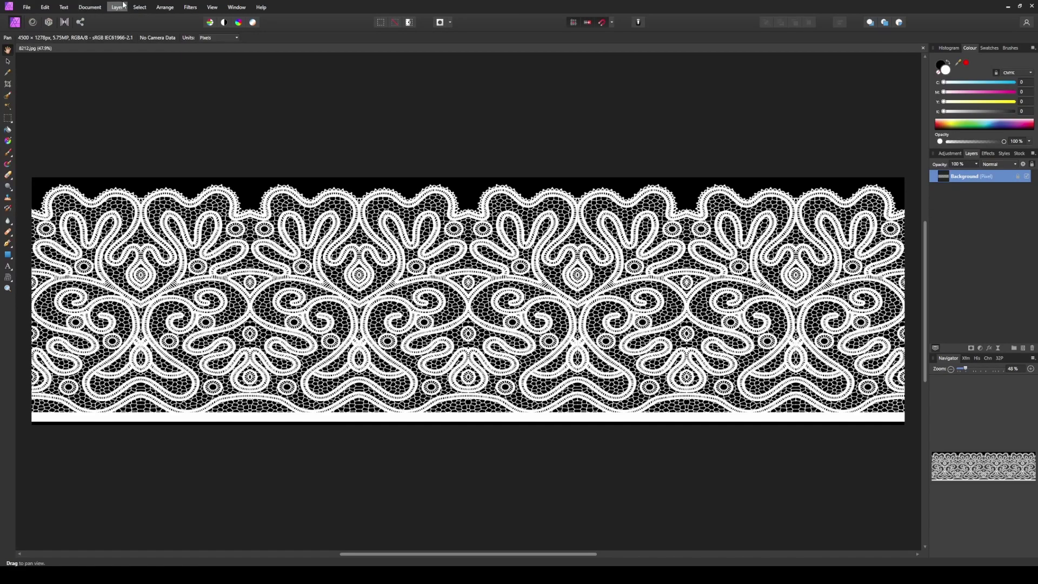
click(192, 7)
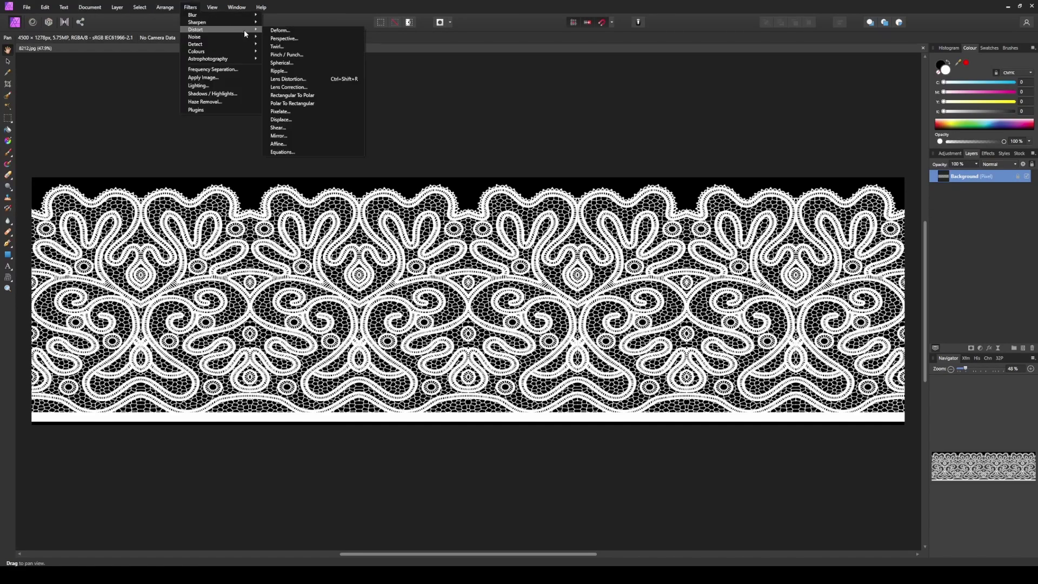
mouse_move(195, 29)
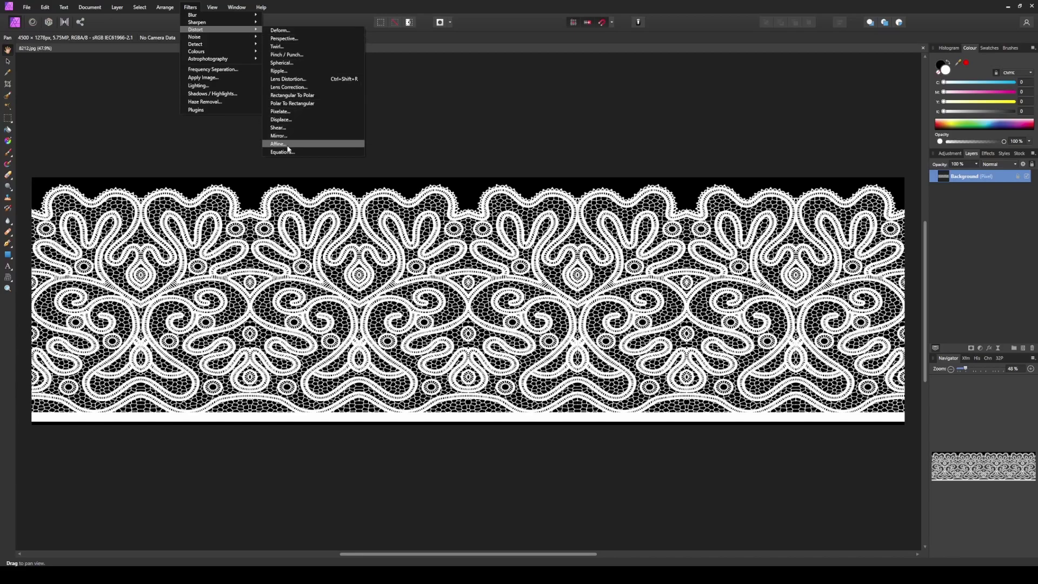
click(290, 145)
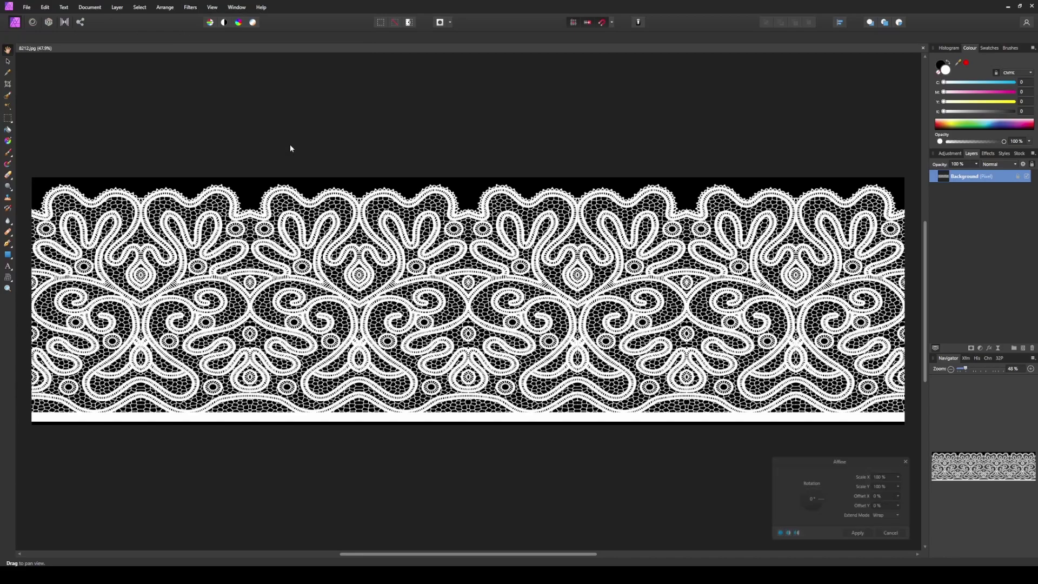
click(899, 506)
drag(901, 507, 886, 508)
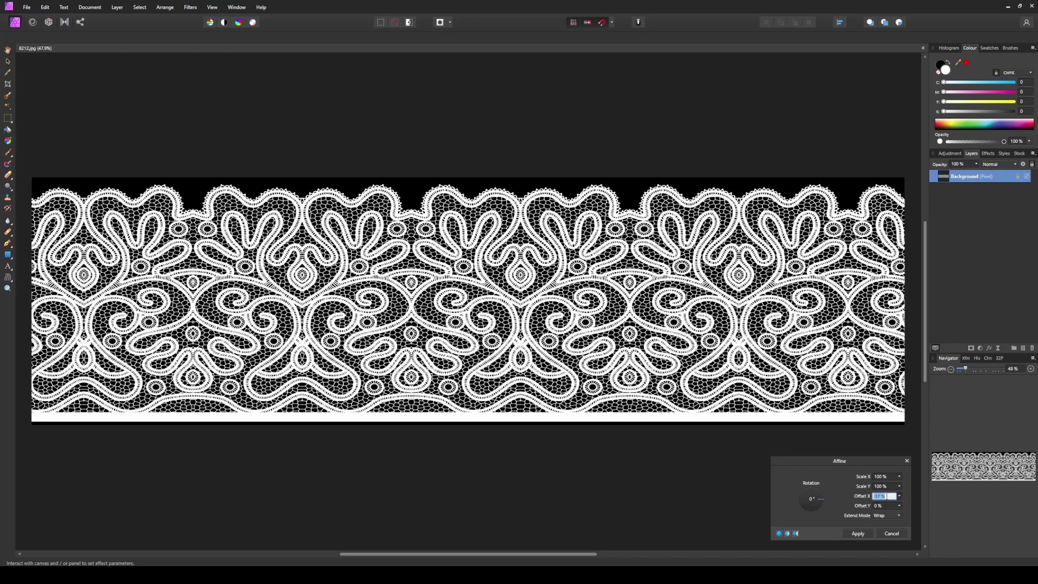
text(0)
key(Return)
click(890, 538)
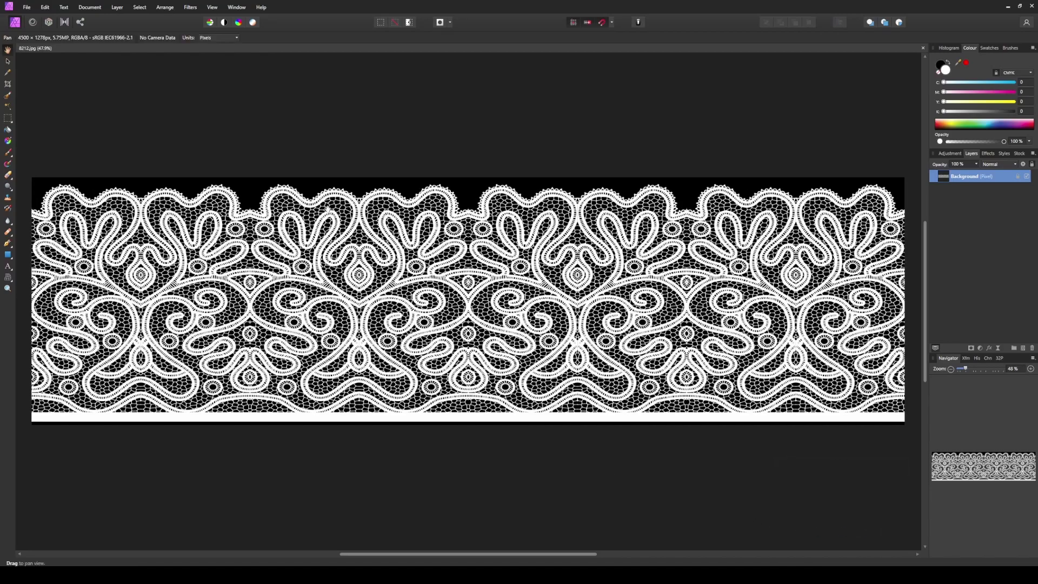
Step: Export the lace border image as the JPEG file 8212
click(27, 8)
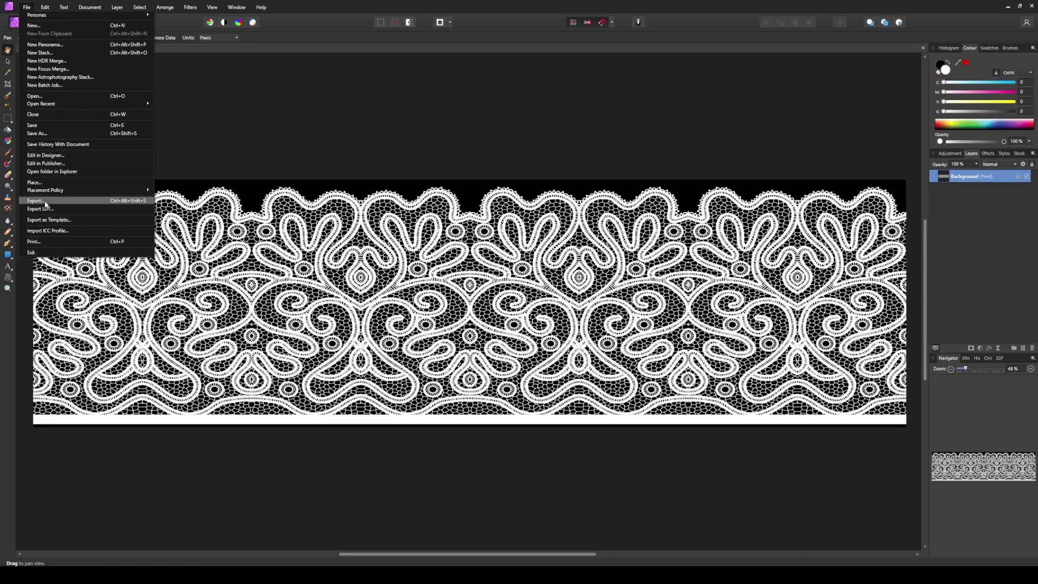
click(45, 204)
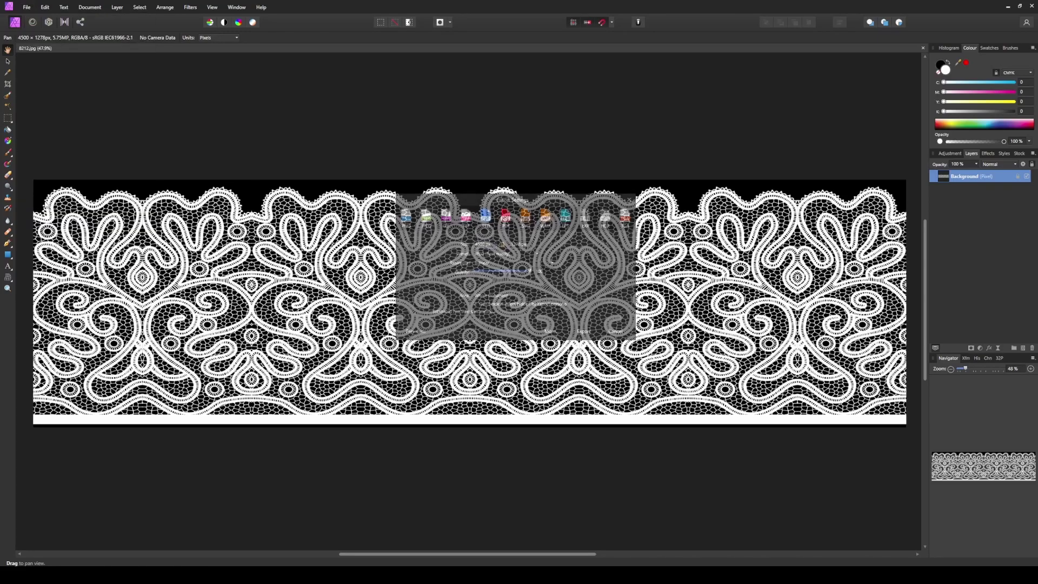
click(586, 333)
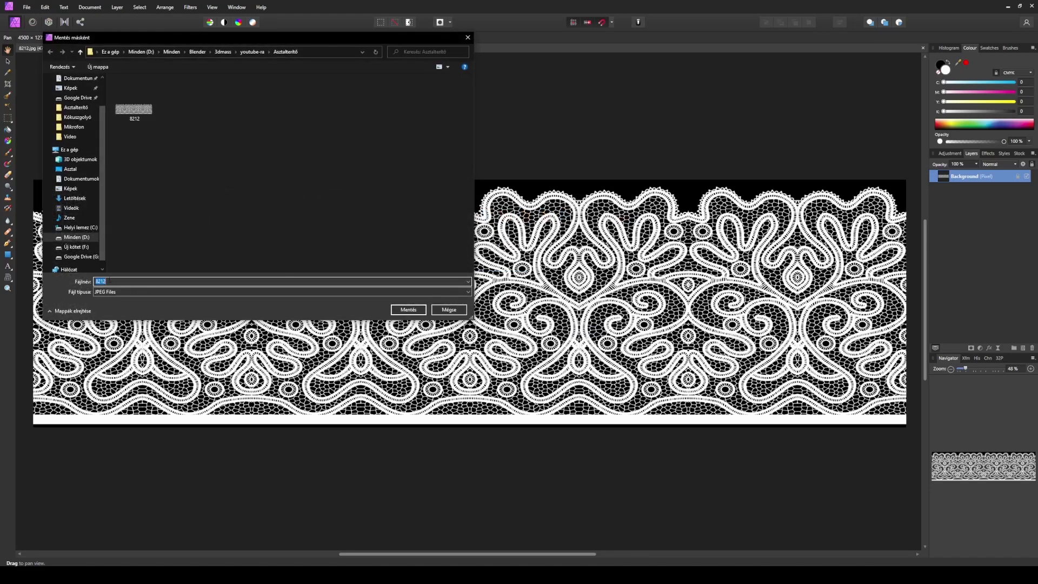
click(113, 282)
click(409, 311)
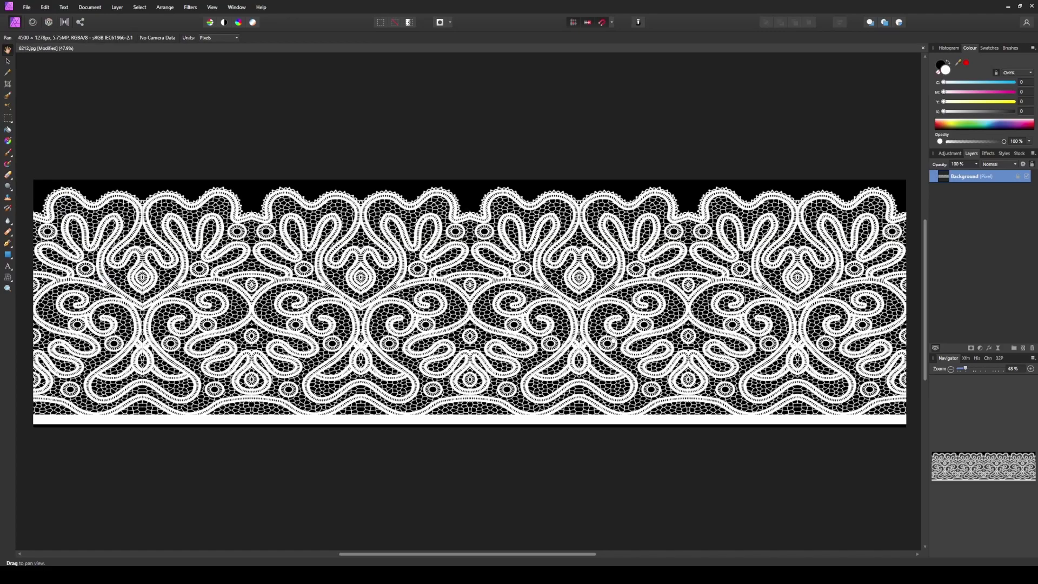
Step: Add a live Gaussian Blur to the lace image and set its radius to soften edges
ctrl+scroll(590, 341, up, 2)
ctrl+scroll(586, 338, up, 3)
ctrl+scroll(587, 338, up, 2)
ctrl+scroll(587, 338, up, 2)
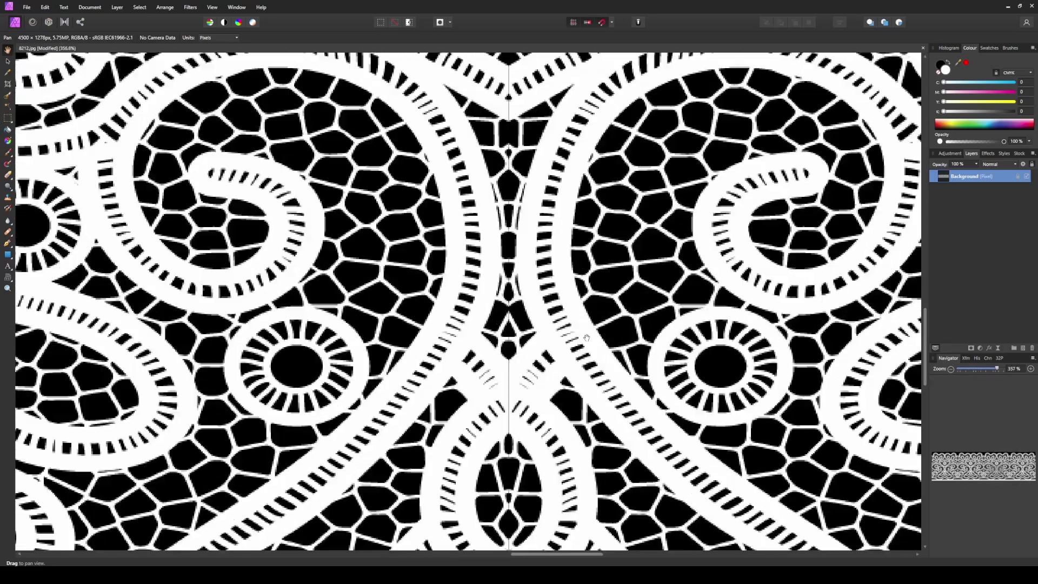
ctrl+scroll(586, 338, down, 1)
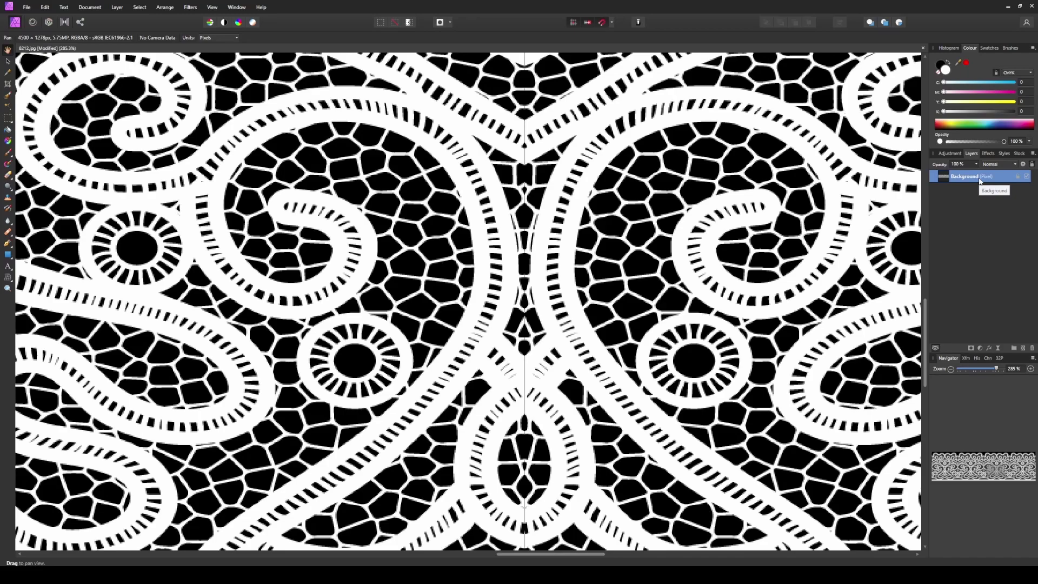
click(1000, 348)
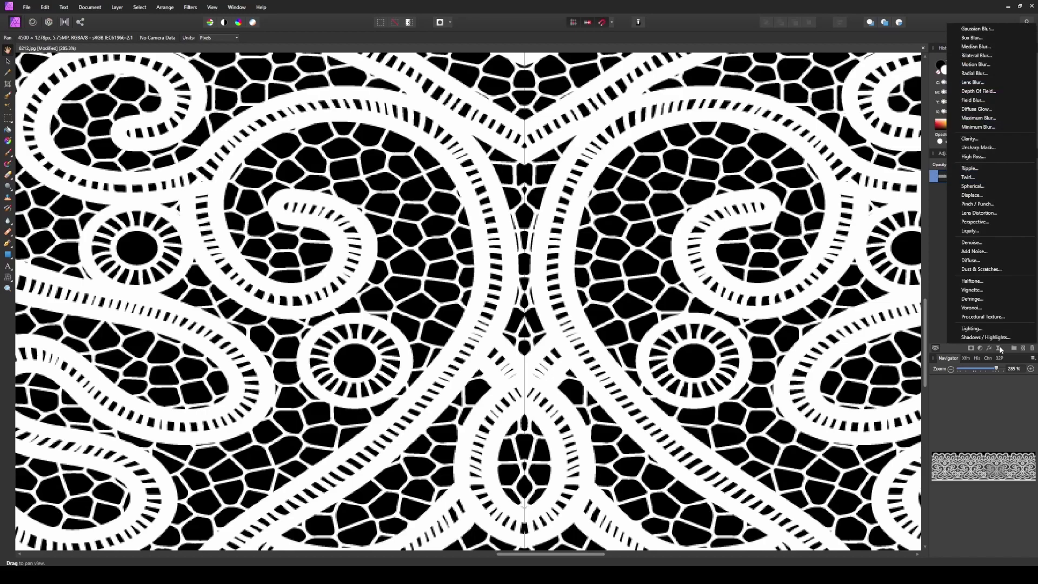
click(994, 28)
click(893, 517)
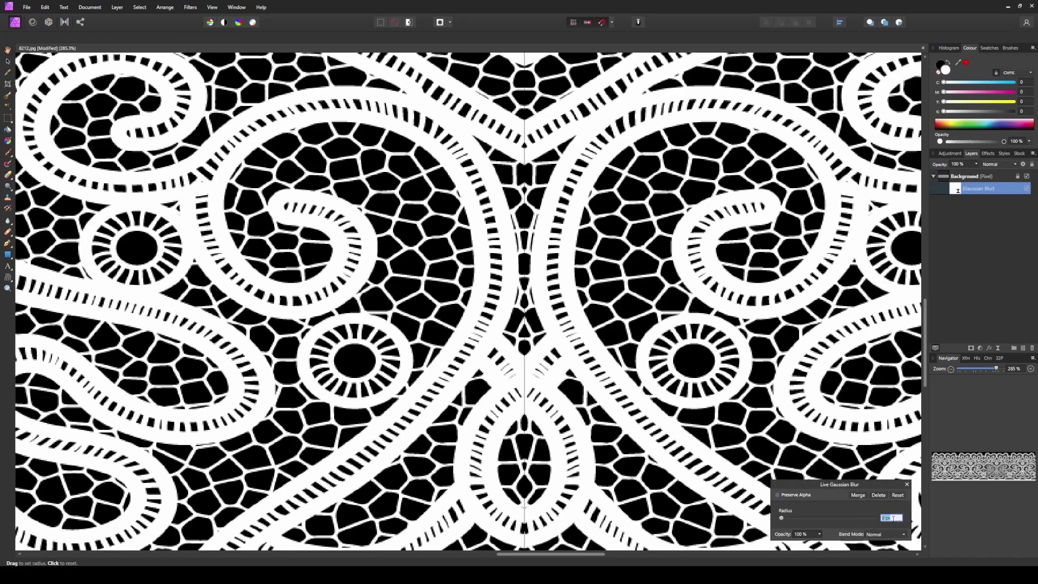
text(3)
key(Return)
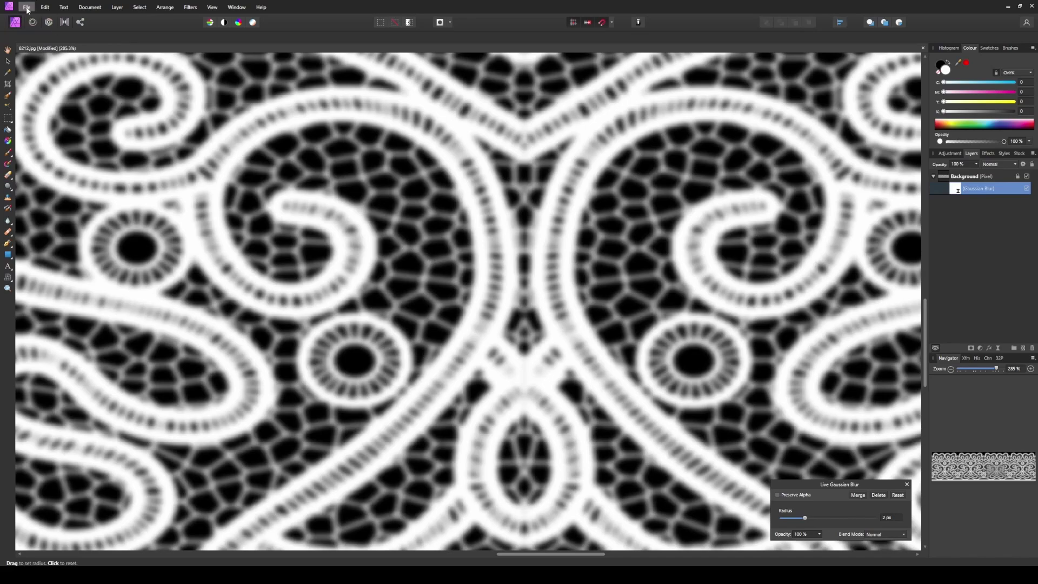
ctrl+scroll(320, 274, down, 4)
ctrl+scroll(320, 273, down, 3)
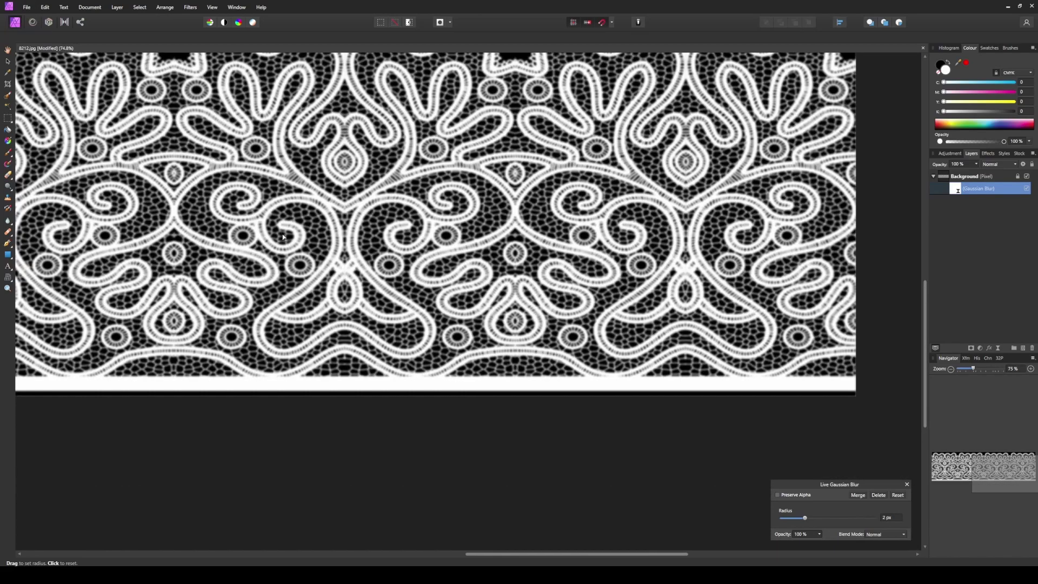
ctrl+scroll(320, 274, down, 2)
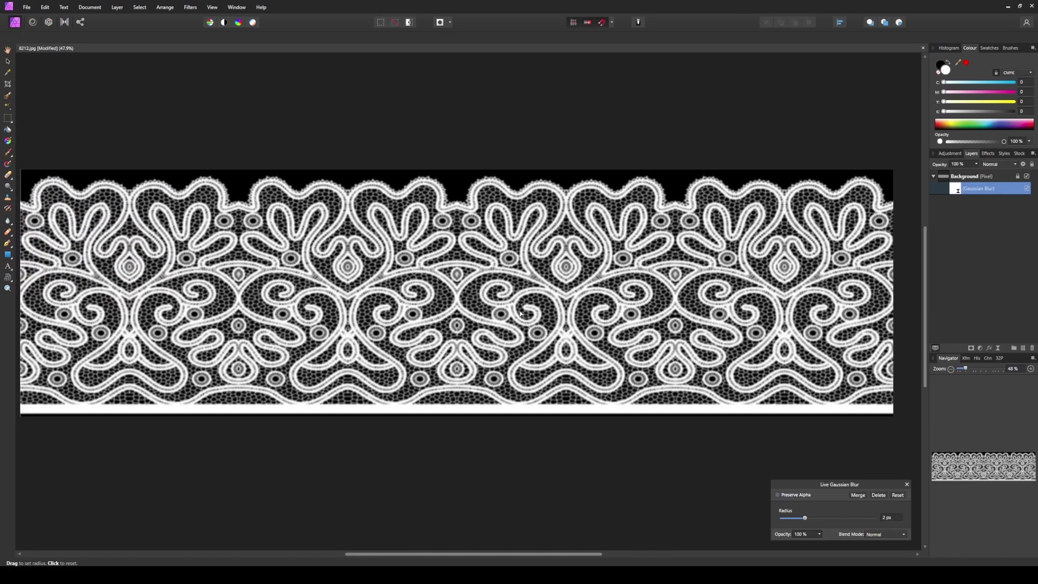
middle_drag(520, 314, 529, 317)
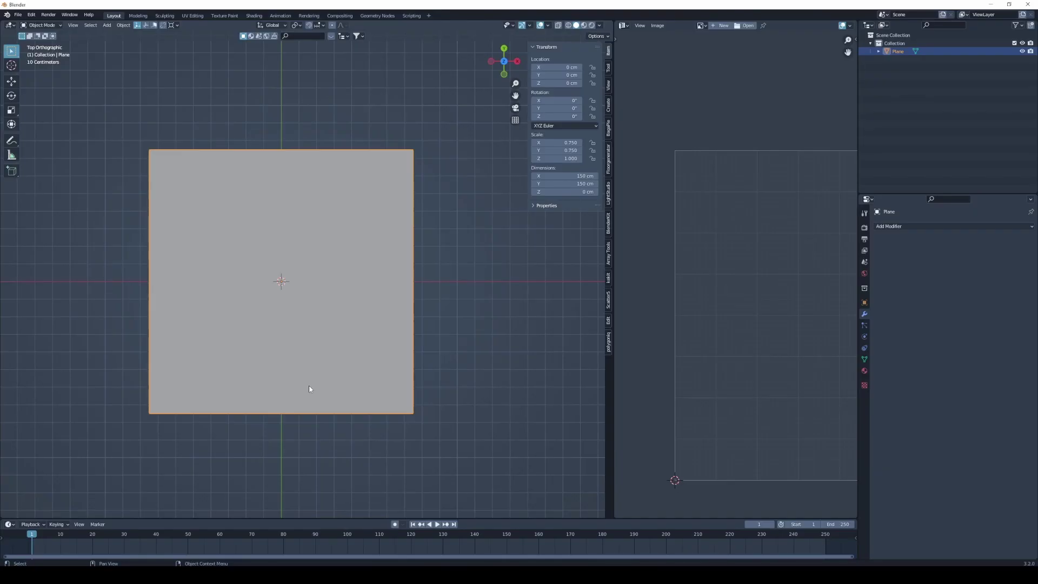
Step: In Edit Mode, give the plane a new material renamed csipke
key(Tab)
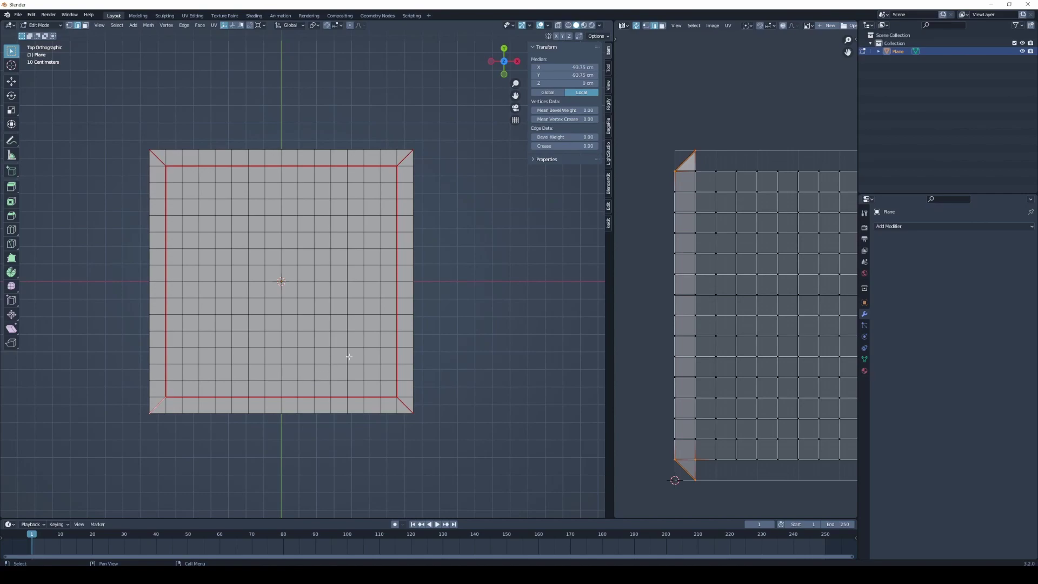
click(864, 372)
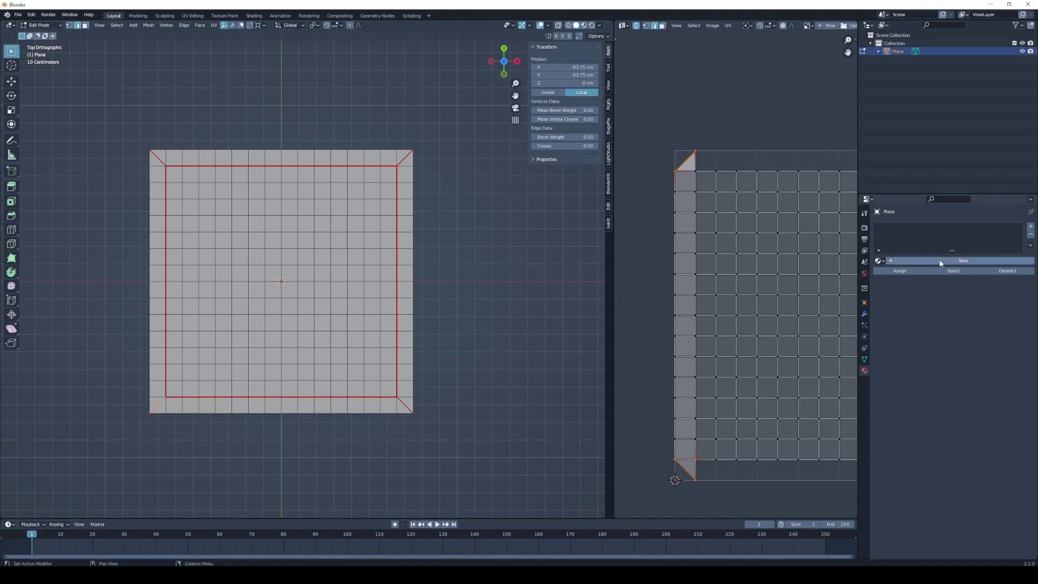
click(939, 259)
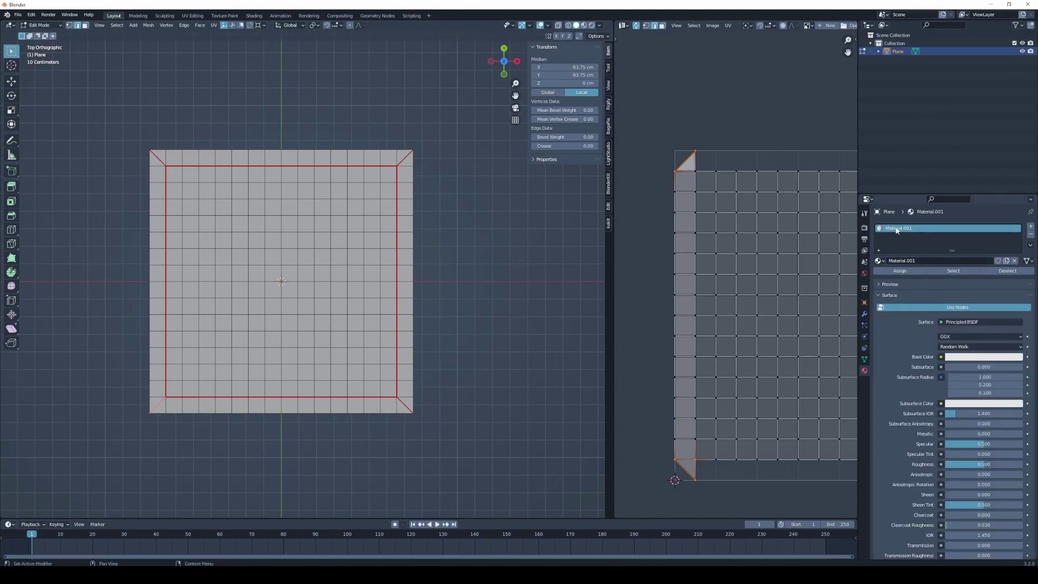
key(BackSpace)
text(csipke)
key(Return)
click(624, 25)
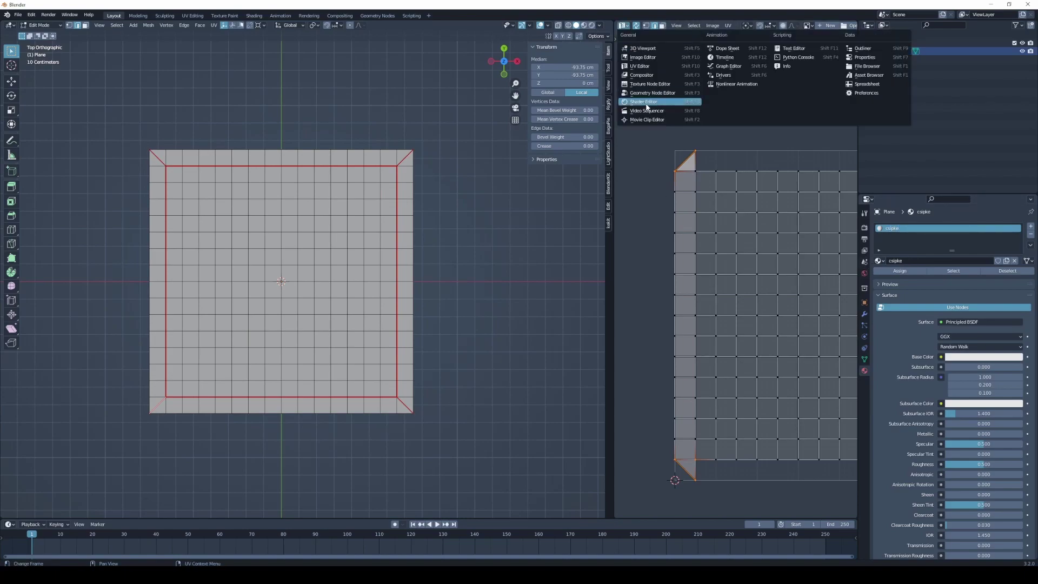
Step: Split the right area and make the lower part a Shader Editor showing the material nodes
drag(855, 23, 857, 292)
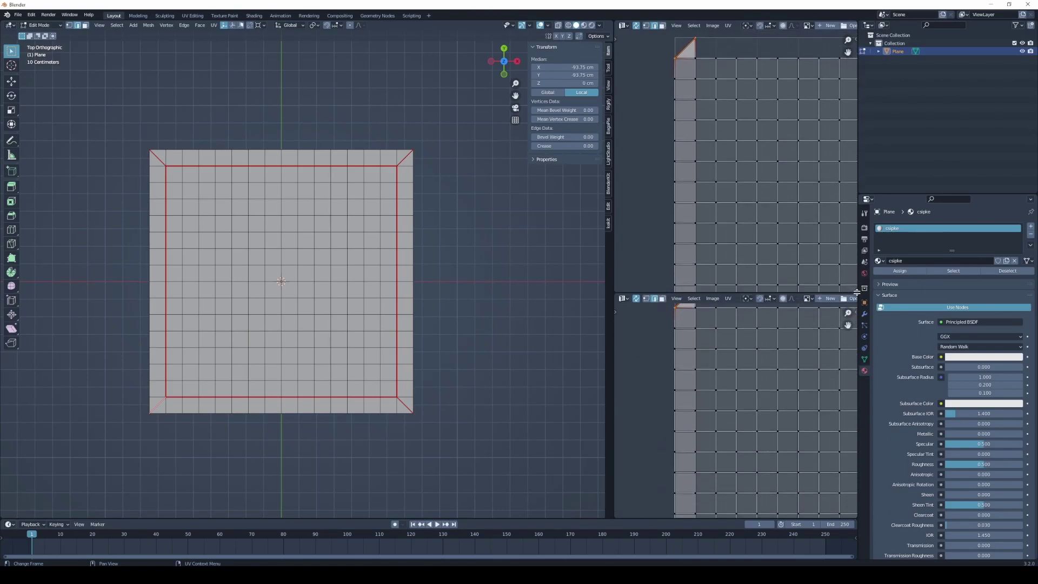
click(624, 301)
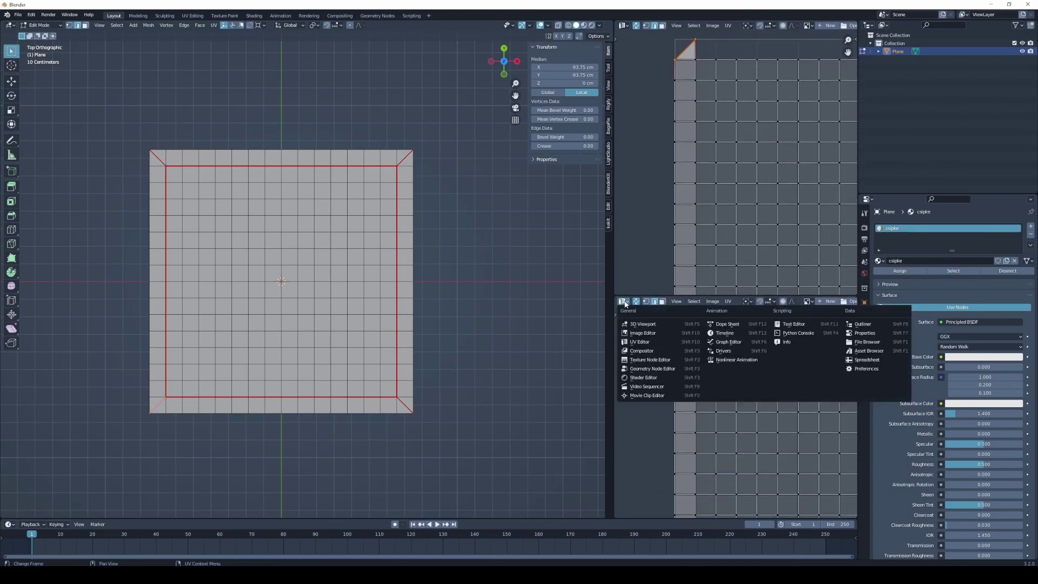
click(644, 342)
click(625, 301)
click(643, 377)
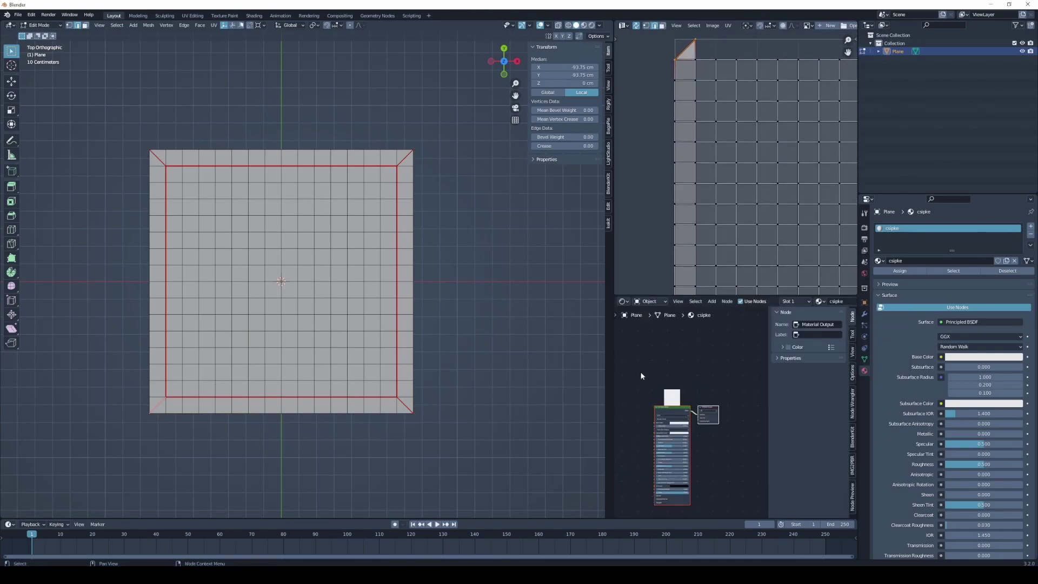
drag(768, 392, 806, 401)
mouse_move(806, 401)
middle_down()
mouse_move(832, 348)
mouse_move(856, 349)
middle_up()
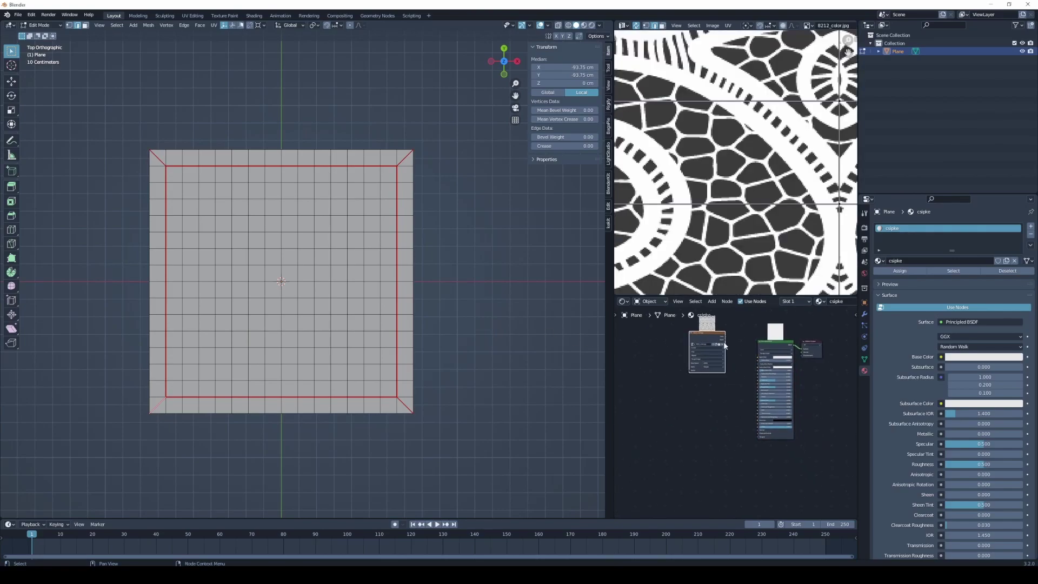
Step: Plug the 8212_color.jpg image texture into Base Color and check it in Material Preview
mouse_move(691, 311)
mouse_down()
mouse_move(724, 357)
mouse_move(776, 368)
mouse_up()
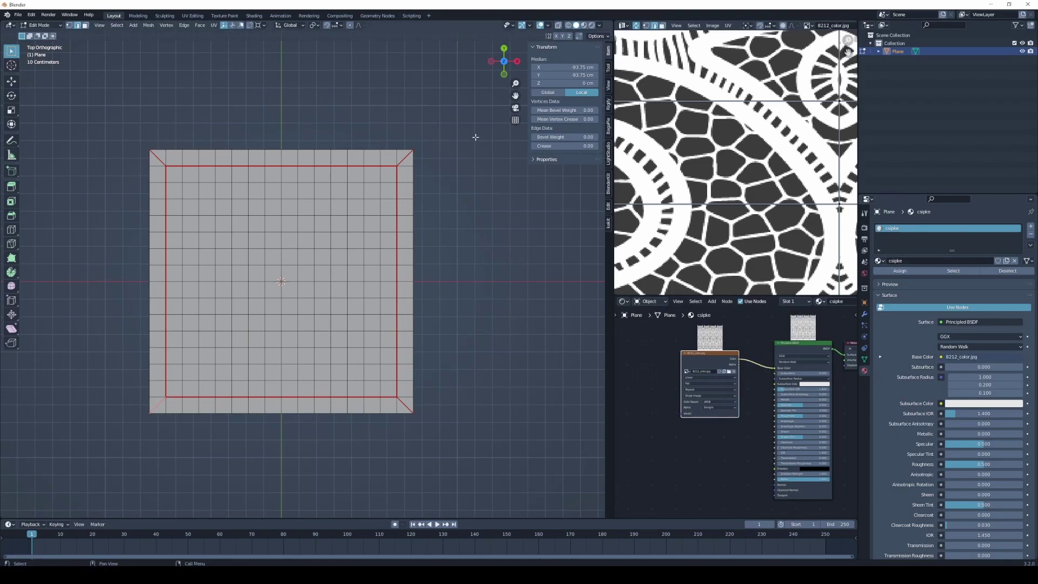
click(582, 26)
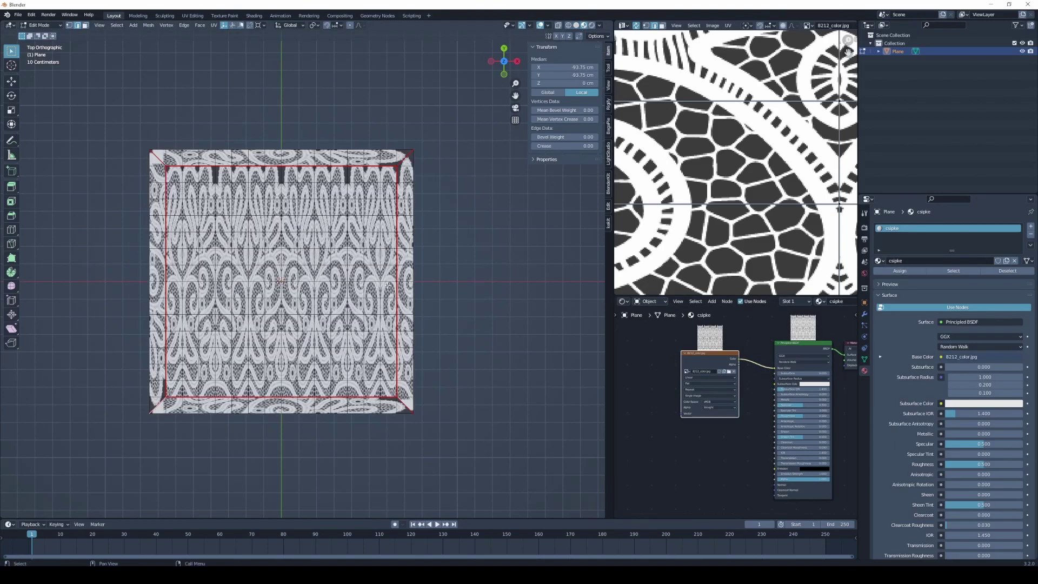
shift+middle_drag(359, 277, 365, 282)
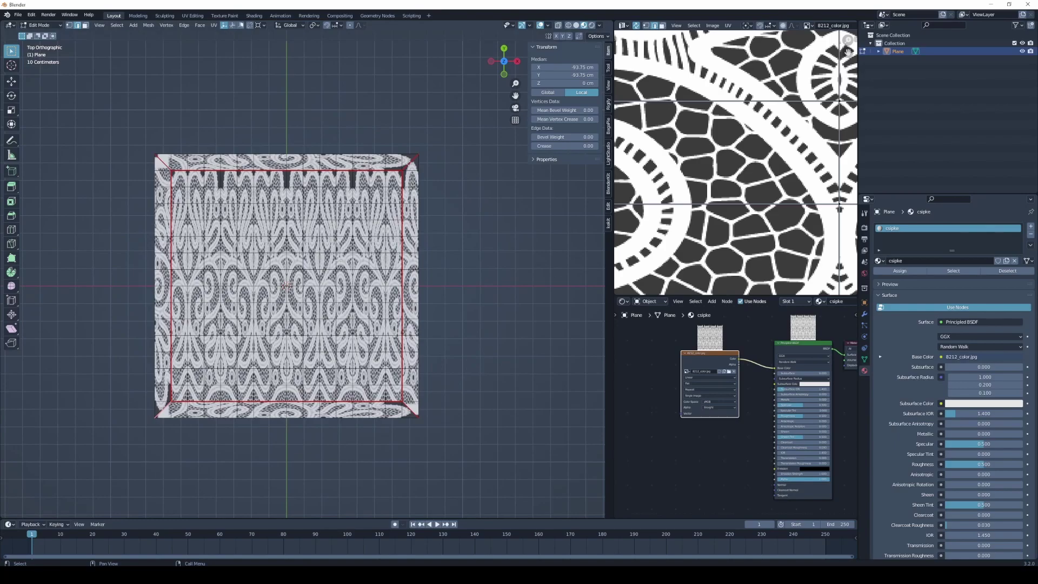
key(Tab)
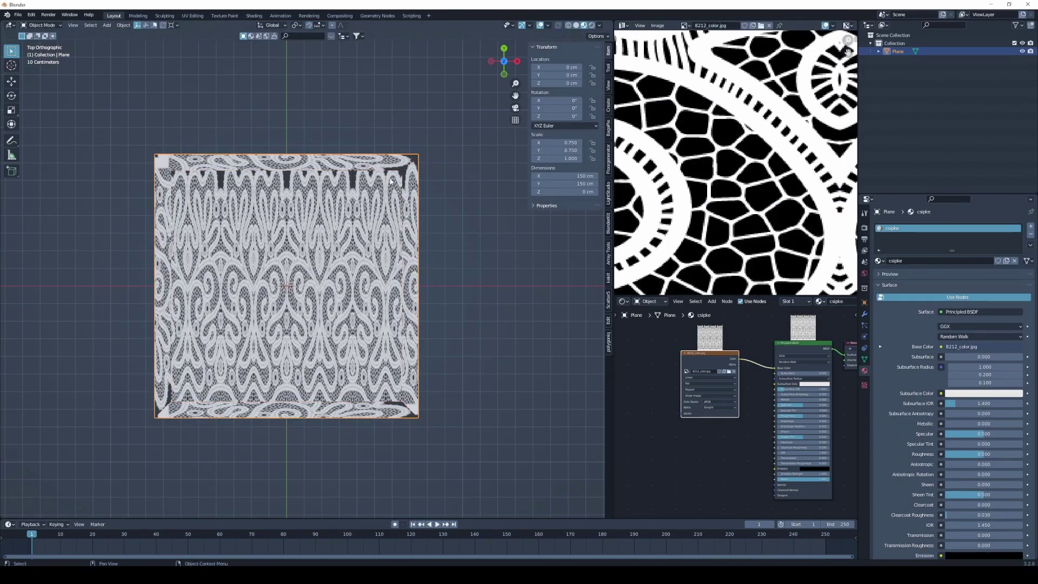
key(Tab)
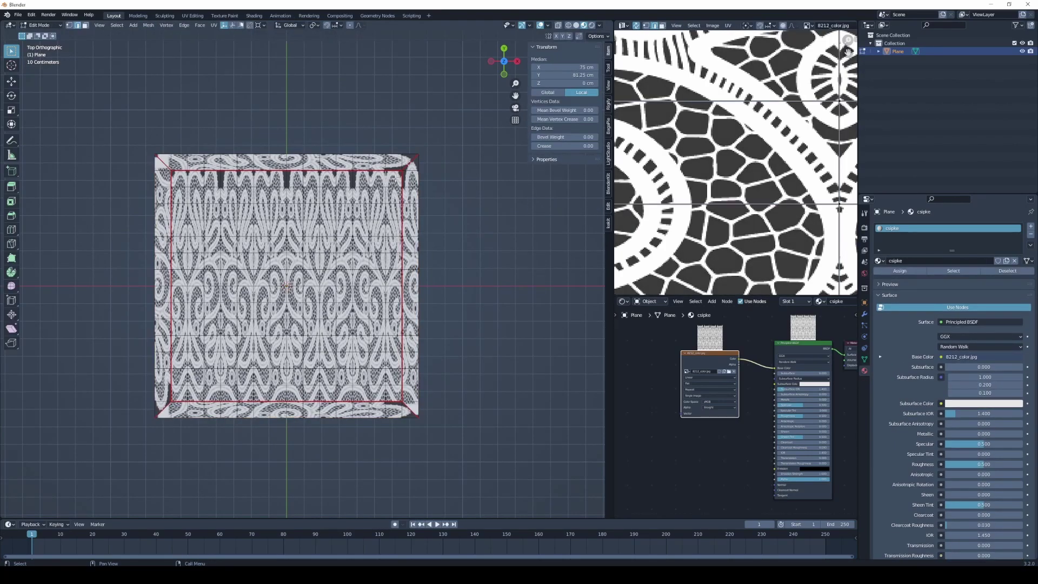
Step: Add a second material slot with new material terito and assign it to the inner faces
key(a)
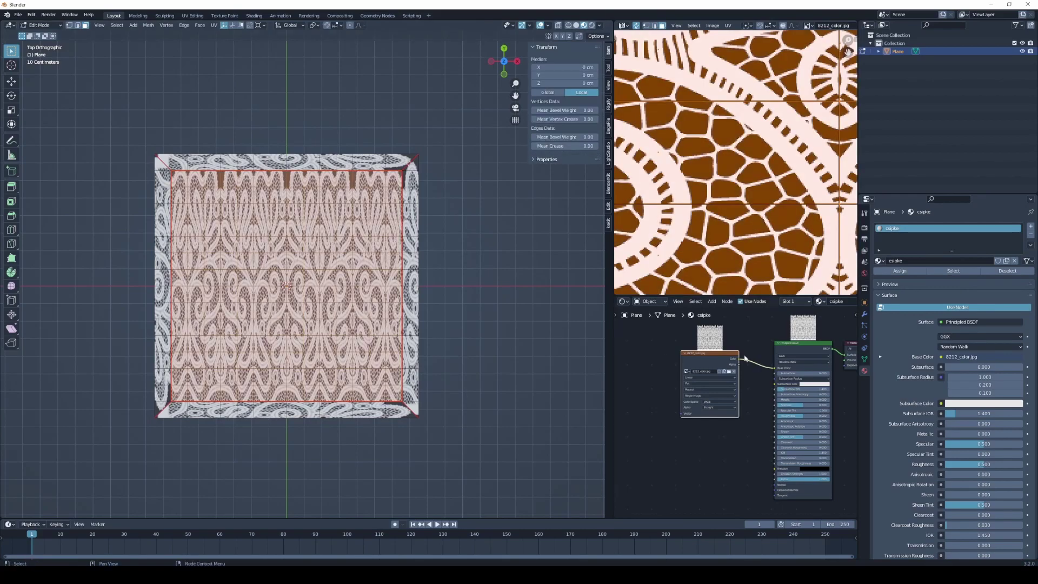
click(1031, 228)
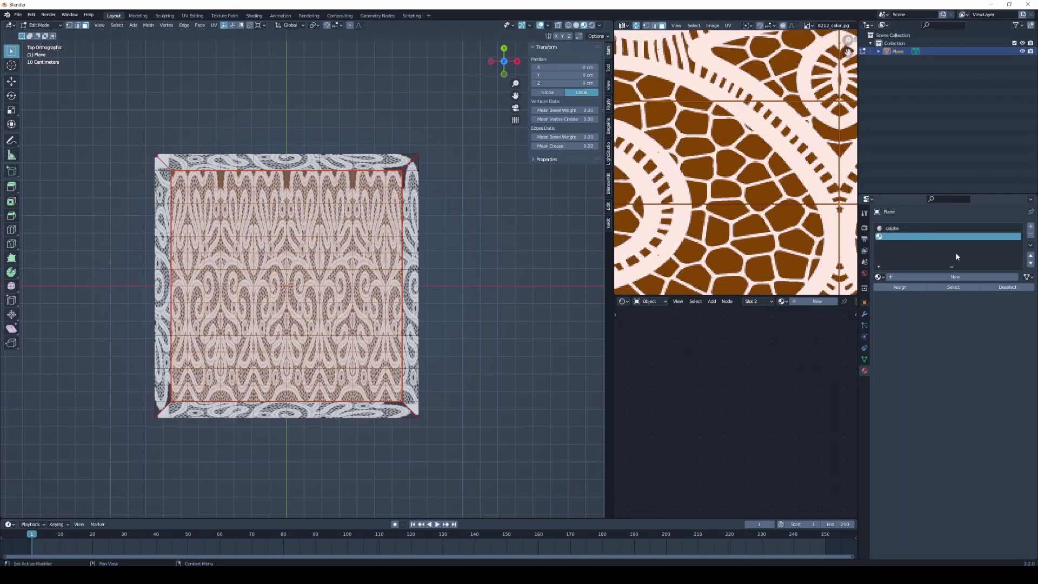
click(895, 277)
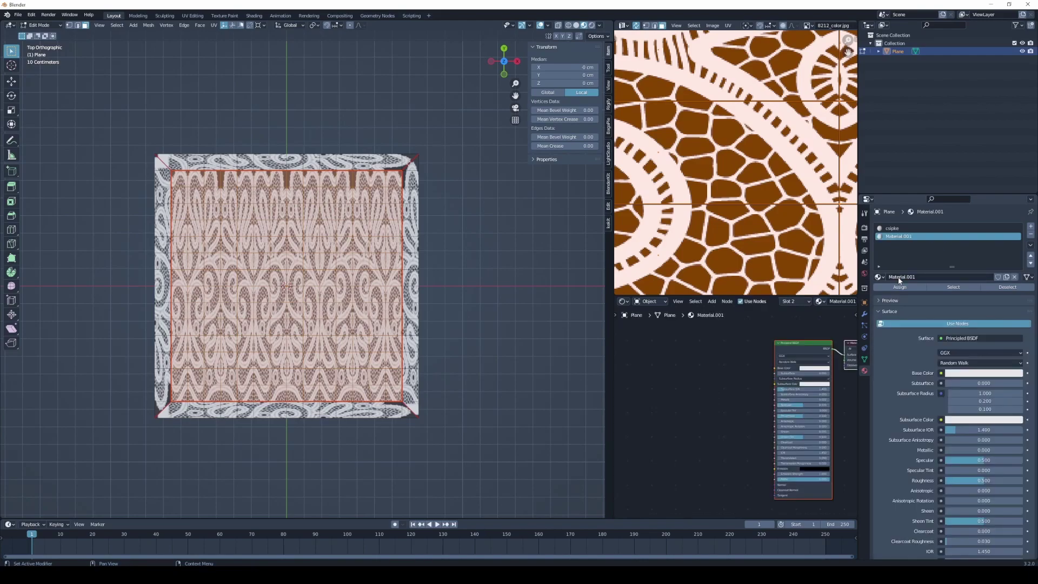
double_click(890, 237)
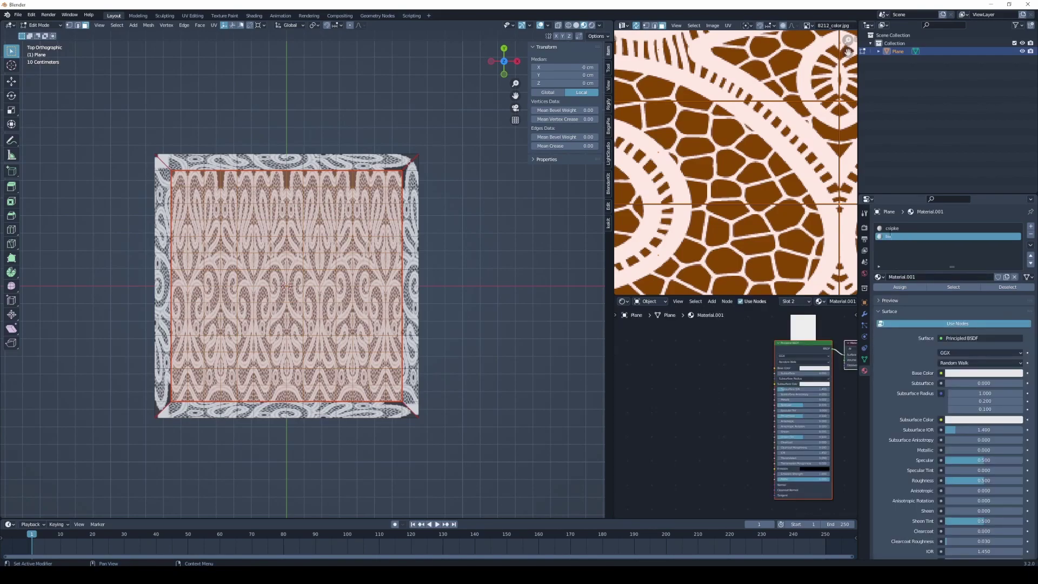
text(tortto)
key(Return)
click(910, 287)
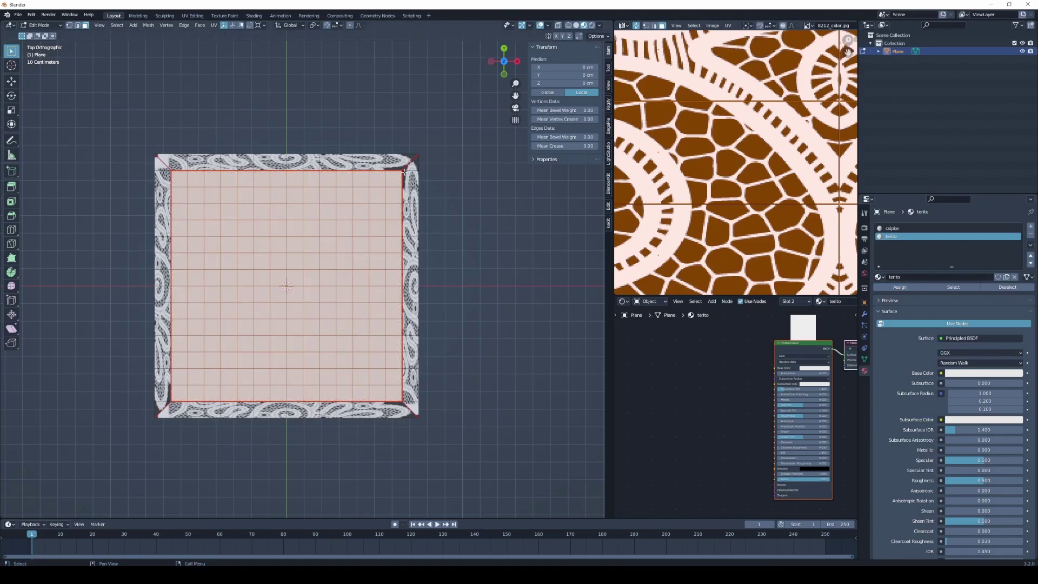
Step: Check the result in Object Mode, then select a face of the lace border
key(Tab)
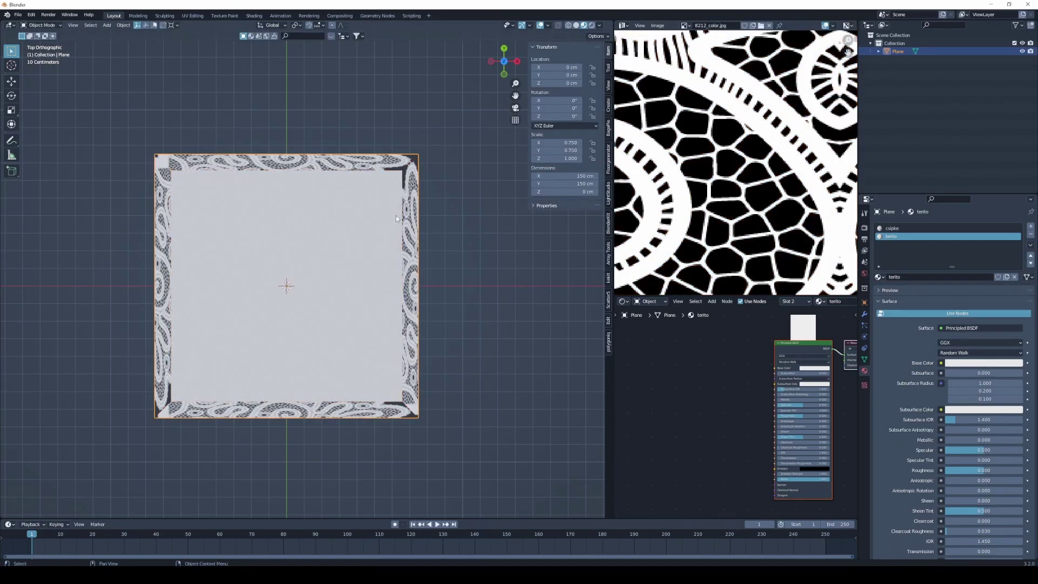
key(Tab)
click(411, 164)
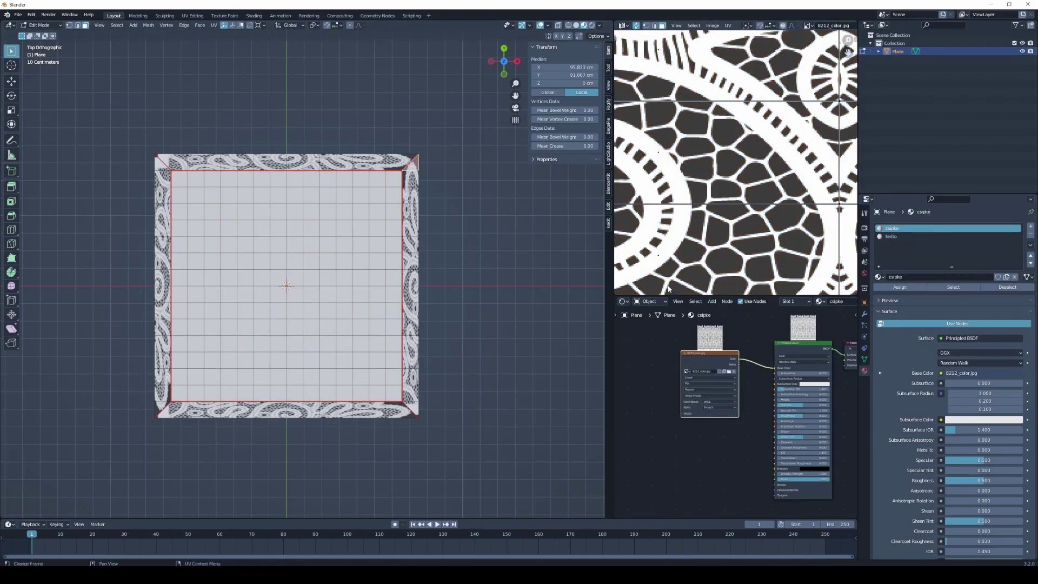
Step: Select the lace border UV strip and rotate it 90° so it lies horizontally
key(l)
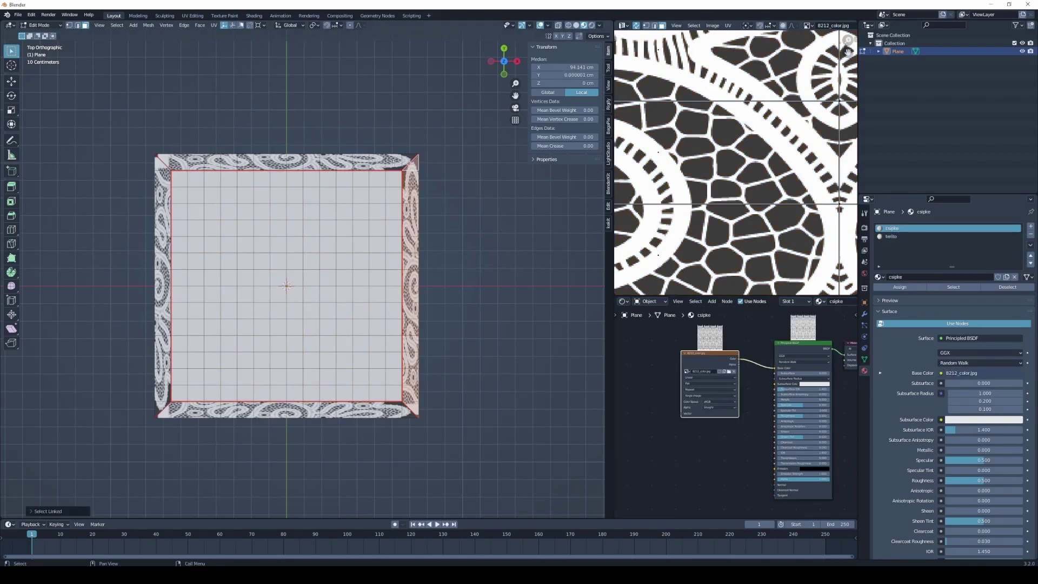
key(l)
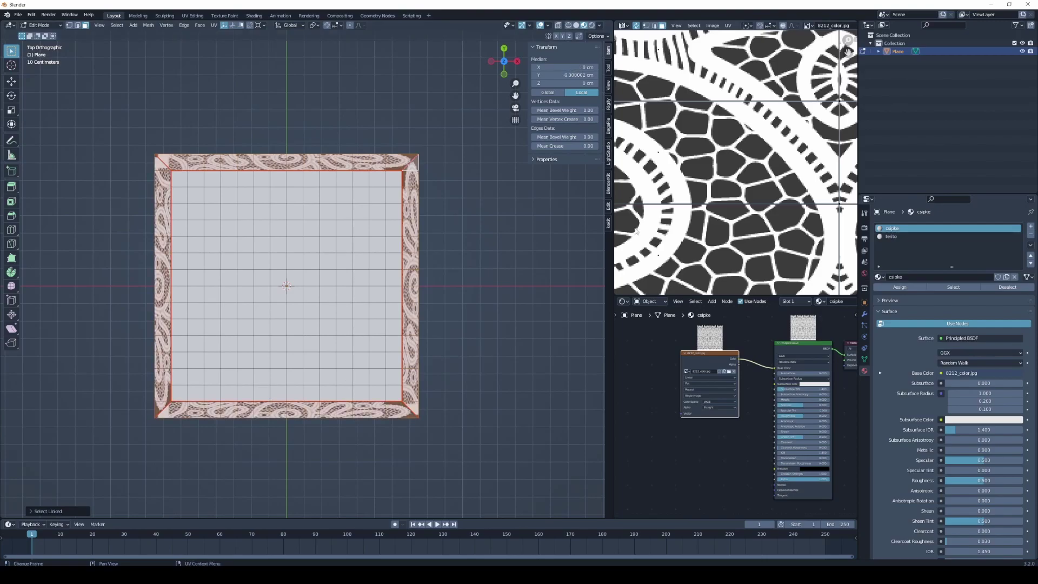
scroll(654, 227, down, 3)
scroll(655, 227, down, 3)
scroll(655, 227, down, 2)
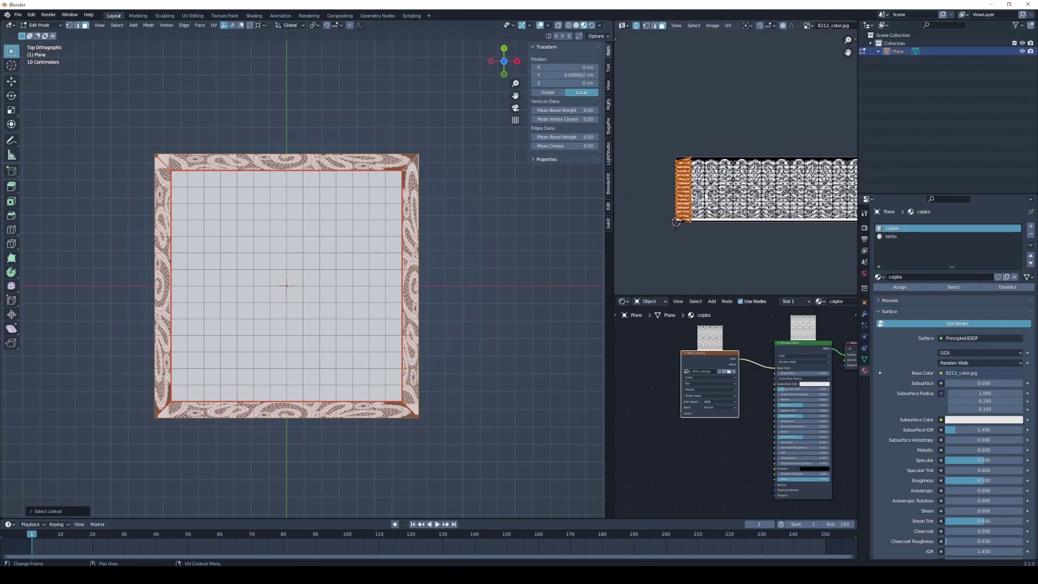
scroll(685, 182, up, 3)
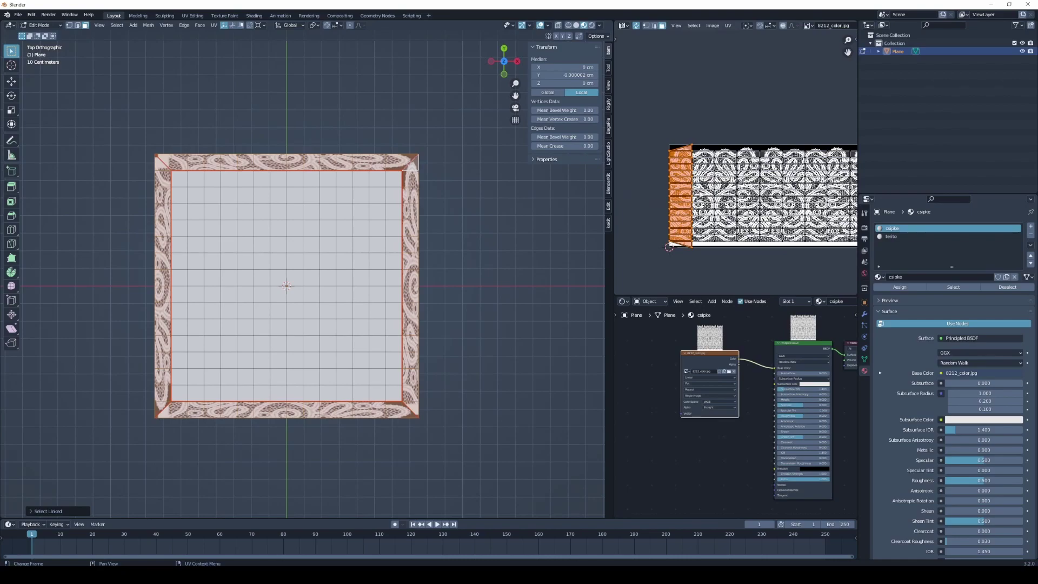
text(r90)
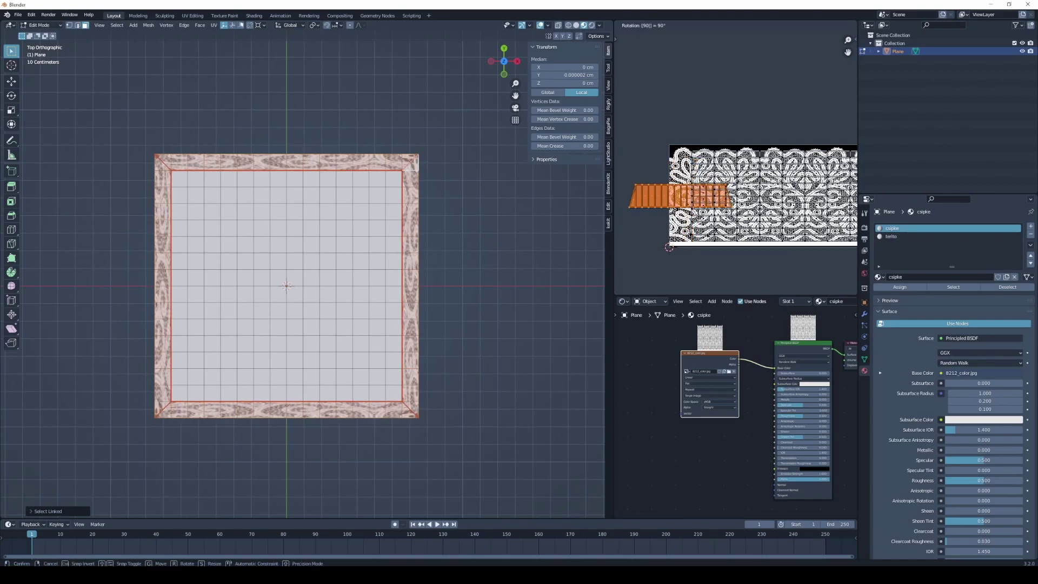
key(Return)
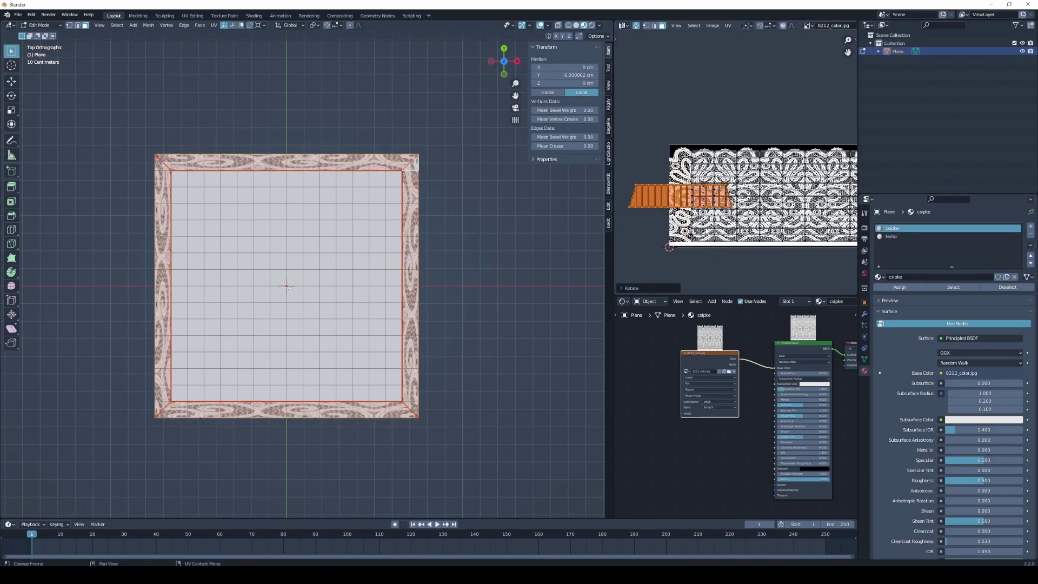
Step: Scale the border UV island up across the lace image
key(s)
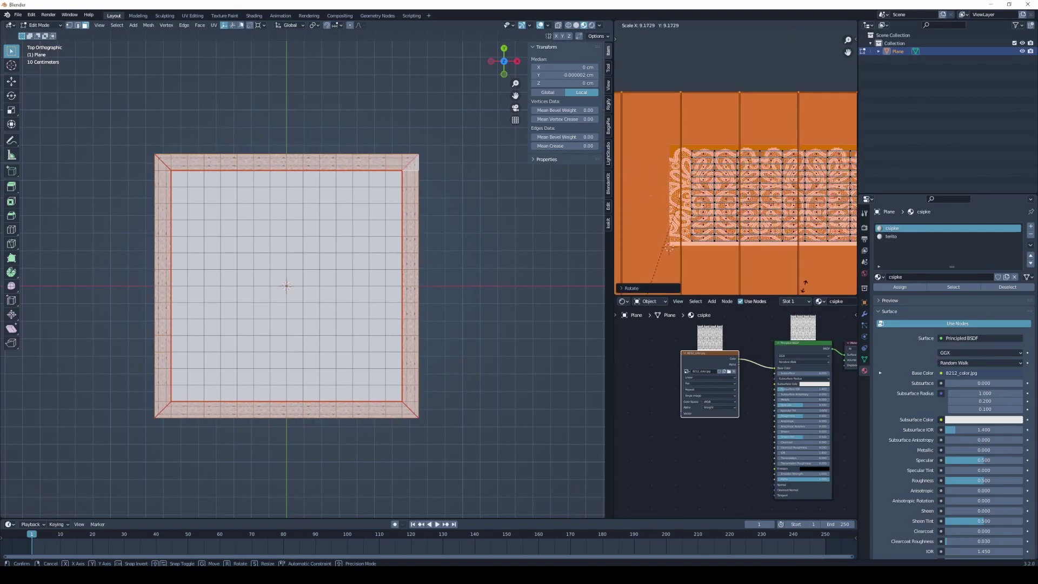
key(Escape)
scroll(732, 257, down, 1)
scroll(732, 255, down, 2)
middle_drag(732, 255, 732, 192)
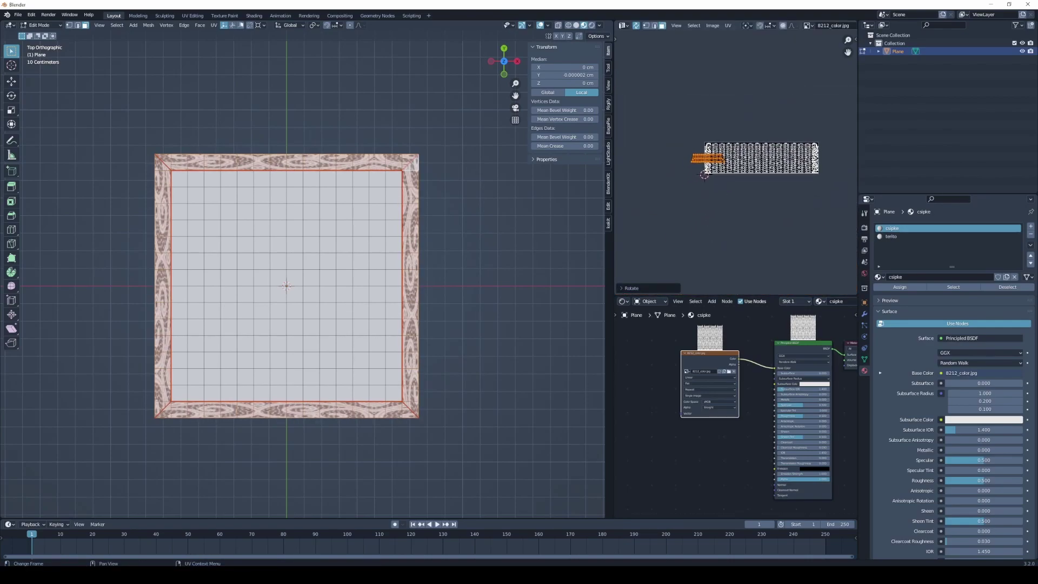
key(s)
click(647, 237)
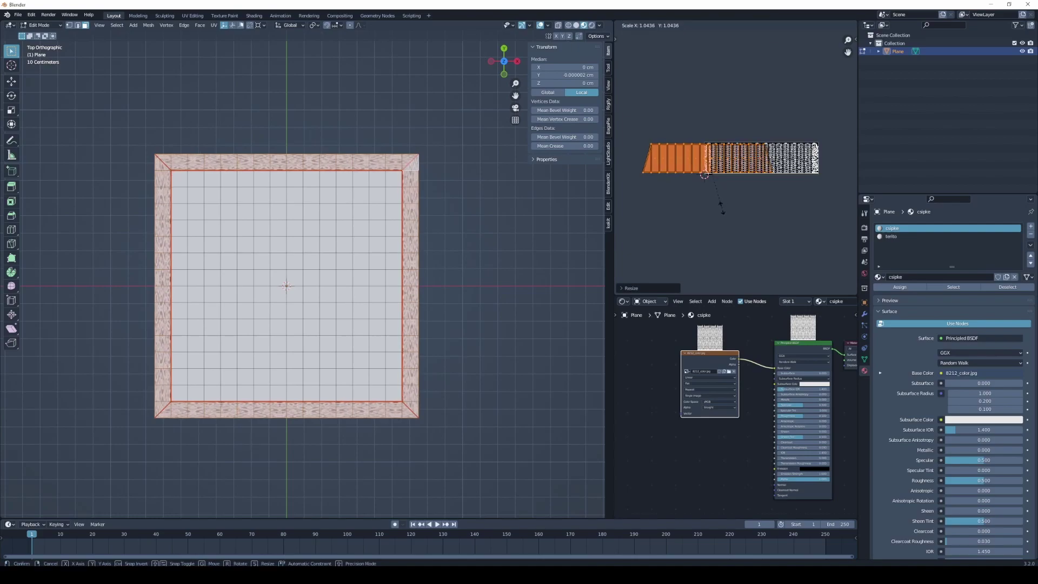
scroll(720, 205, up, 5)
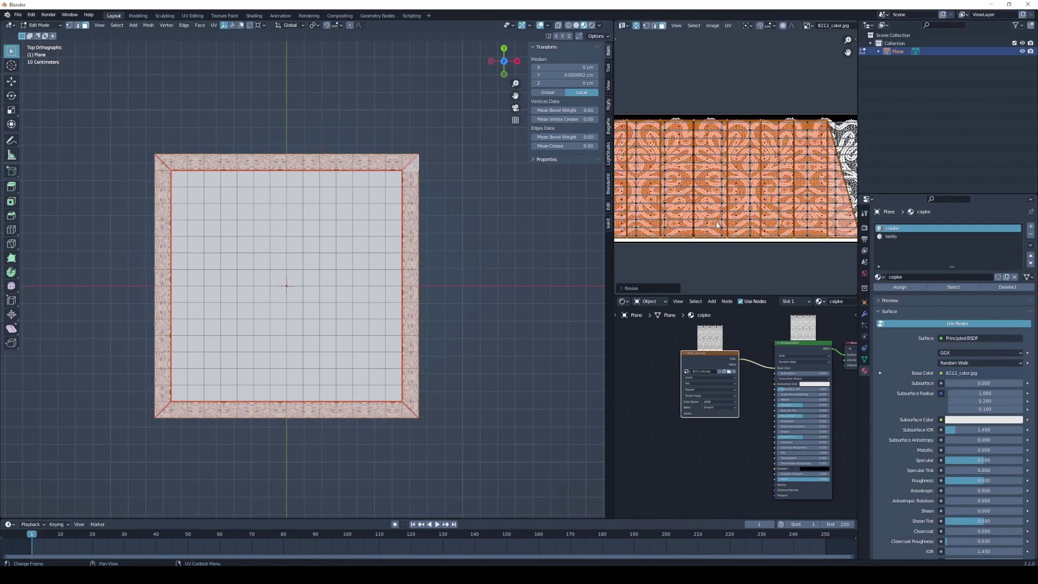
scroll(720, 206, down, 3)
scroll(377, 164, up, 1)
scroll(377, 163, up, 4)
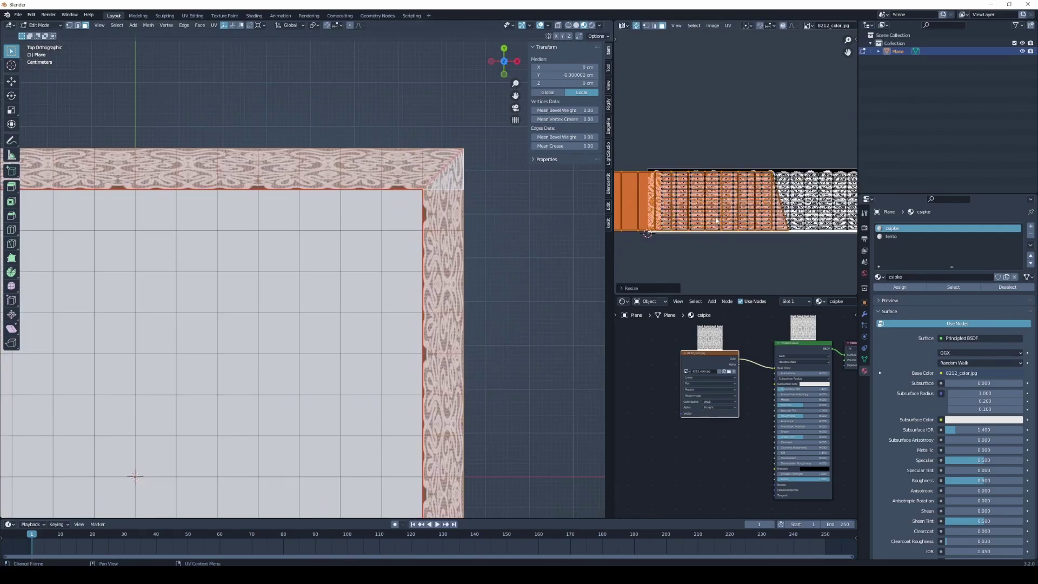
Step: Rescale the border island, then stretch it along X across the lace
key(s)
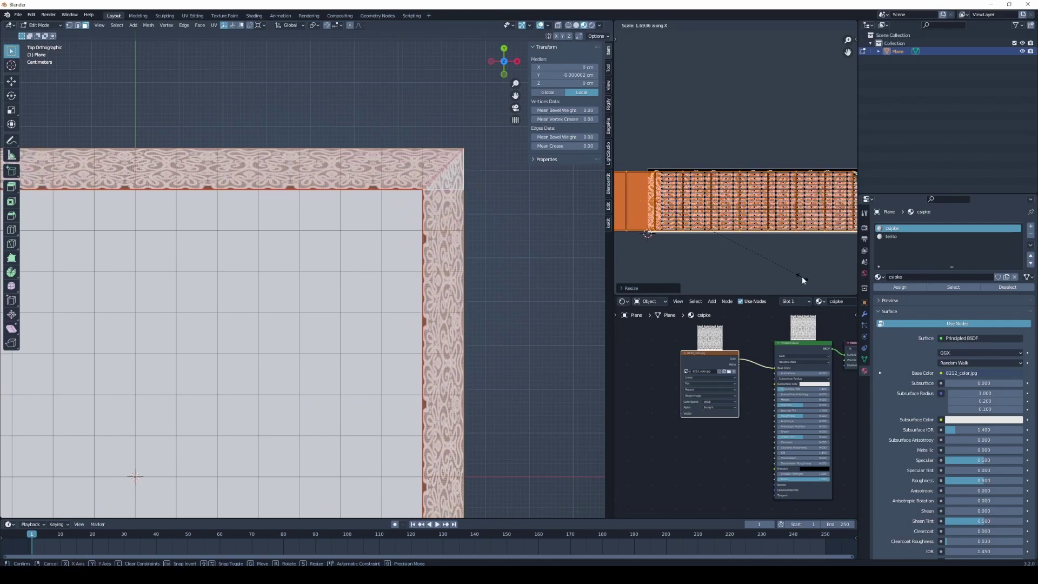
click(717, 261)
key(s)
key(x)
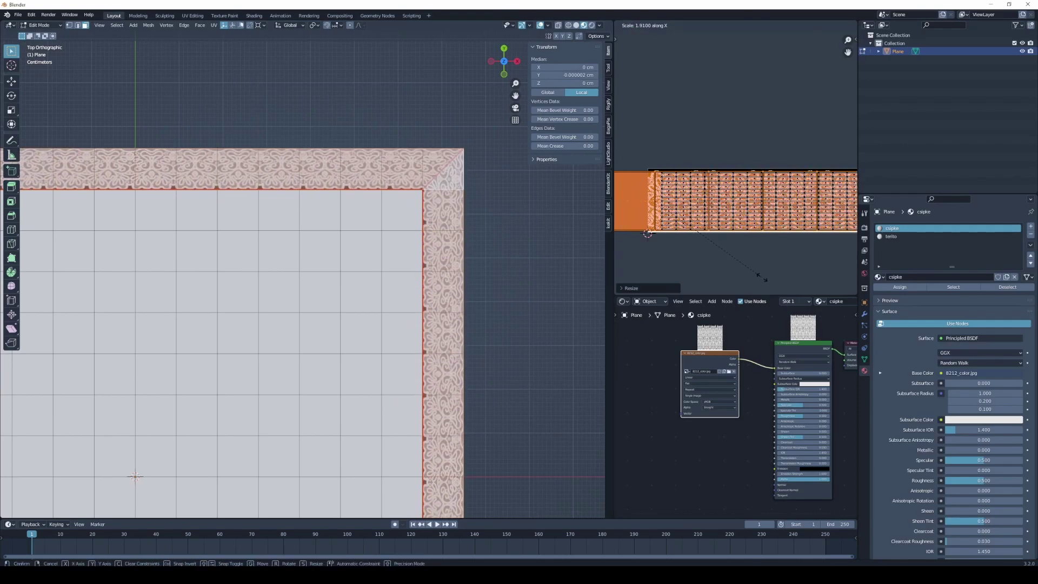
click(761, 277)
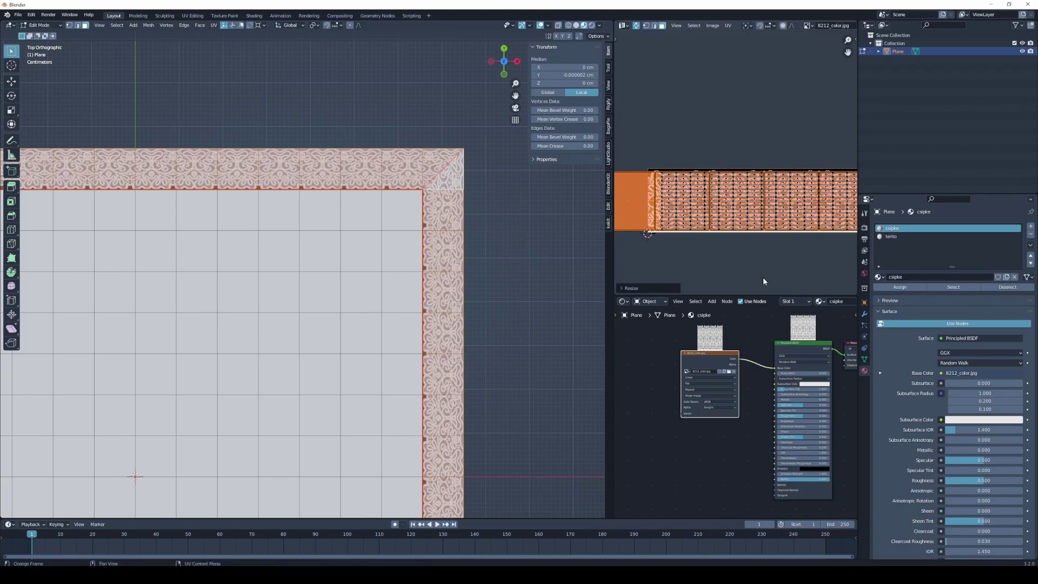
scroll(430, 176, up, 2)
scroll(430, 176, up, 3)
Step: Flip the border UV strip by 180° with r180
scroll(430, 176, down, 3)
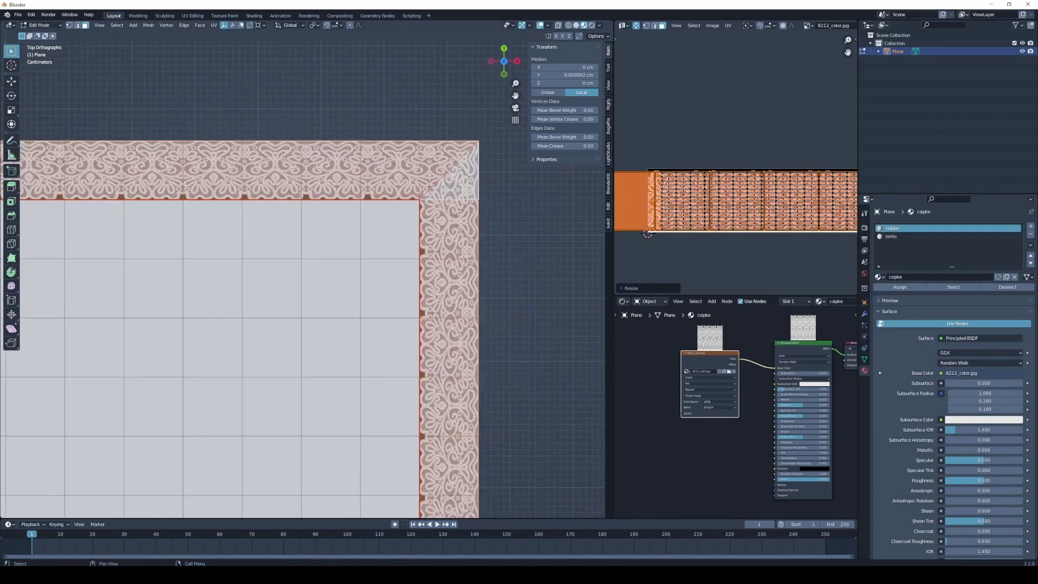
scroll(430, 176, down, 2)
scroll(429, 189, up, 5)
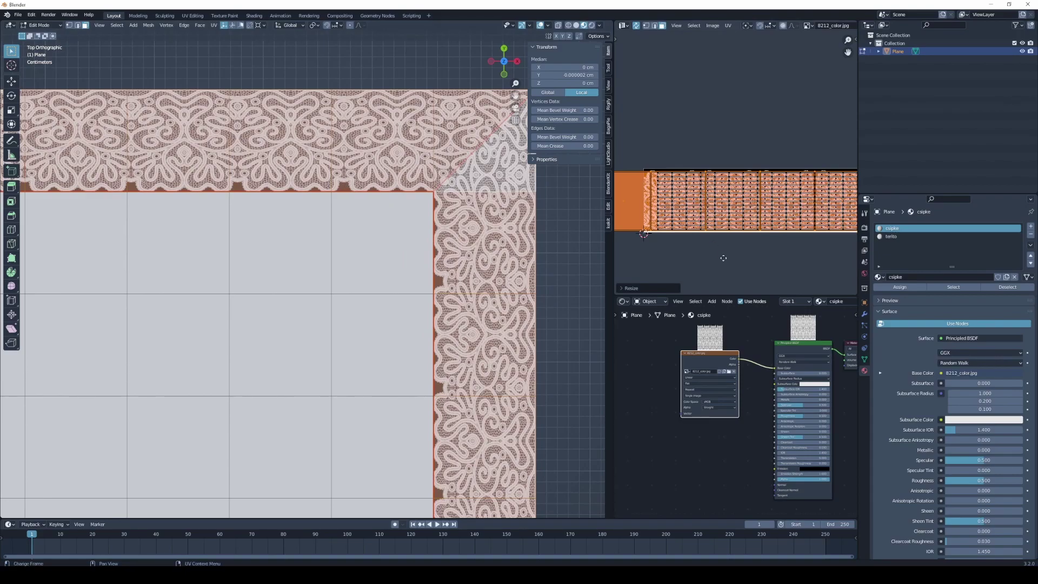
text(r180)
key(Return)
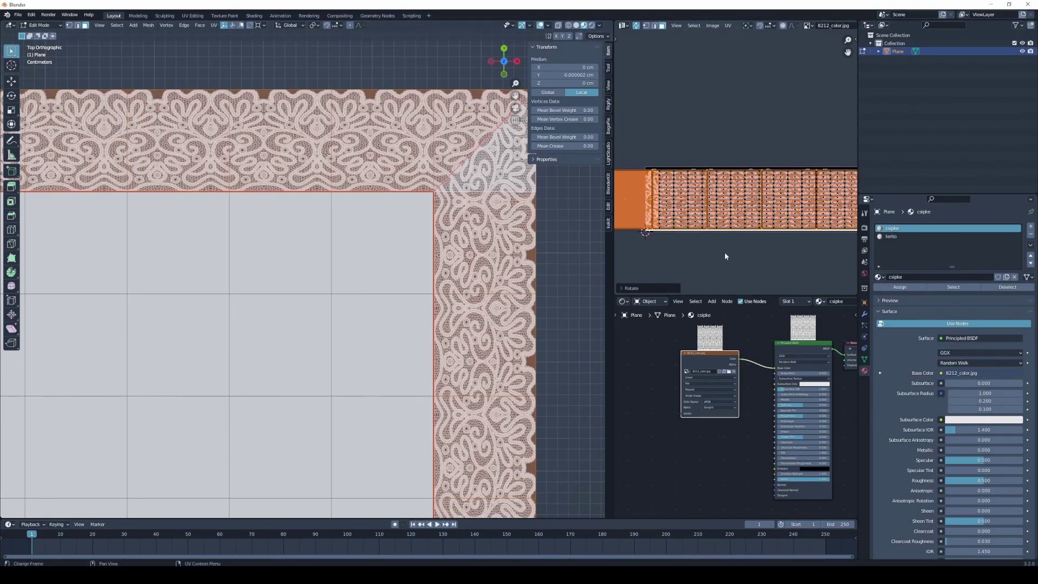
Step: Enlarge the border UV strip slightly
scroll(683, 184, up, 2)
scroll(683, 184, up, 1)
scroll(682, 195, down, 1)
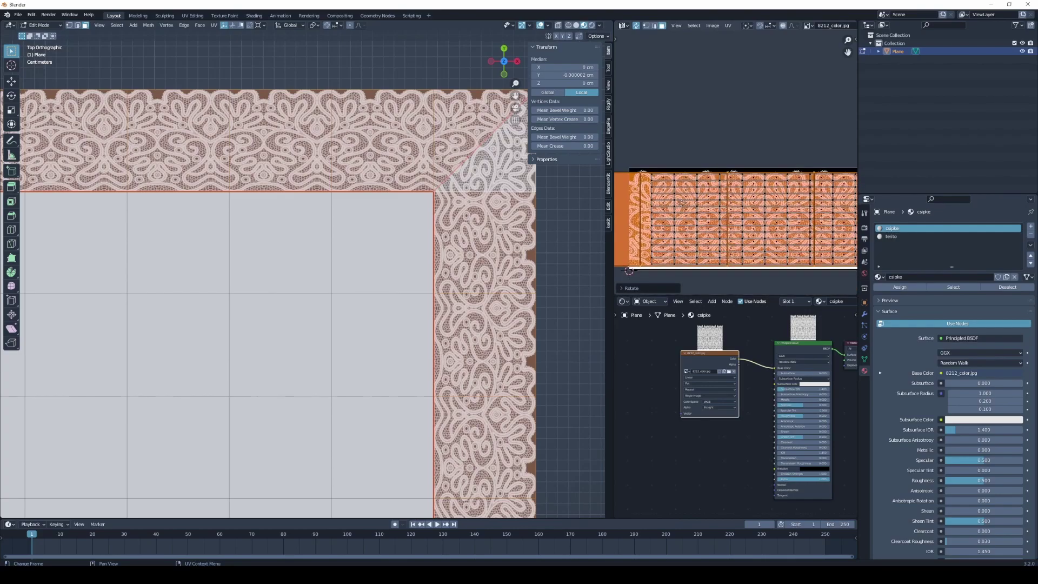
key(s)
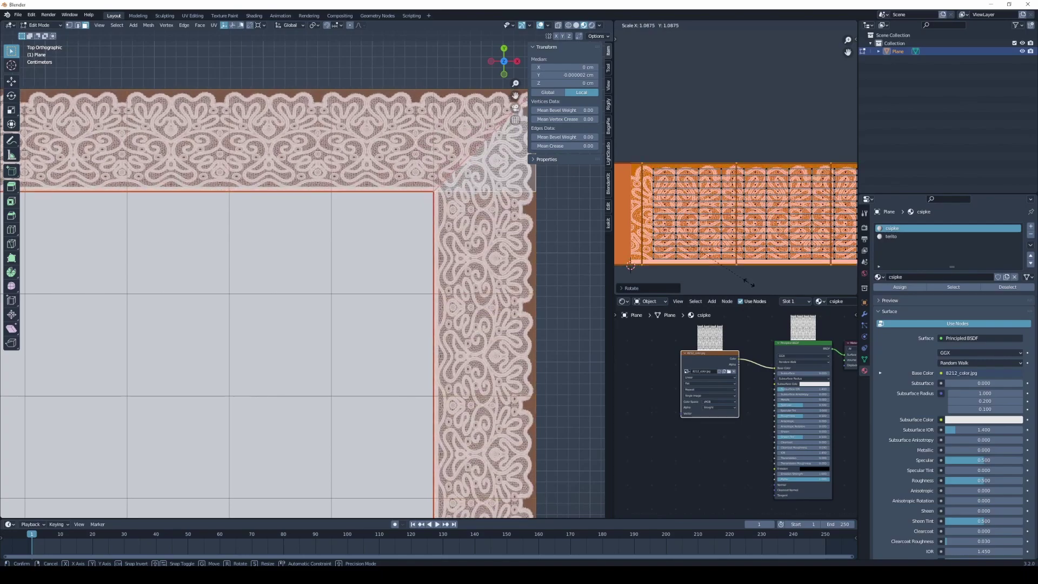
click(750, 283)
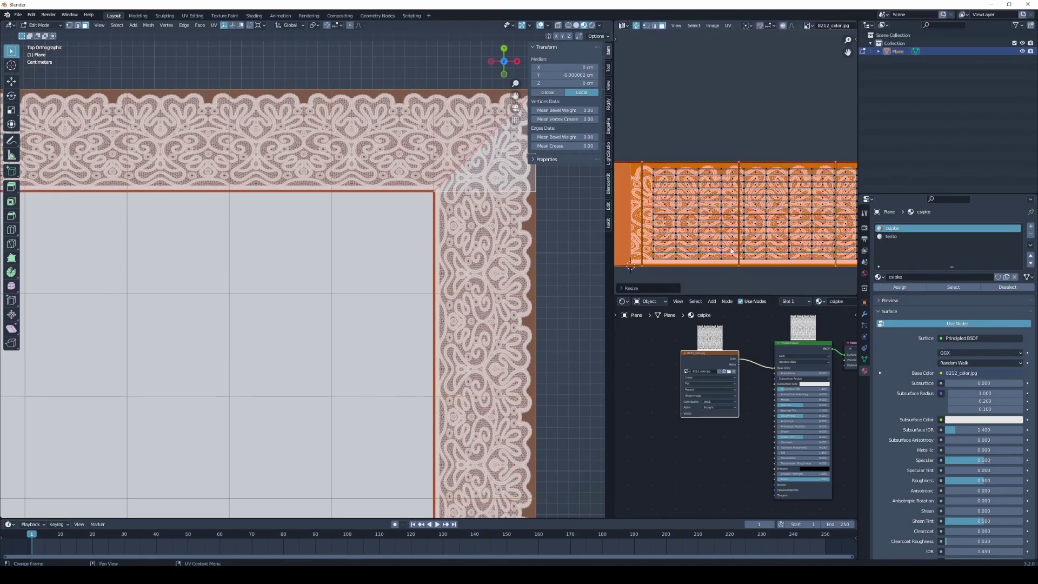
scroll(399, 188, up, 3)
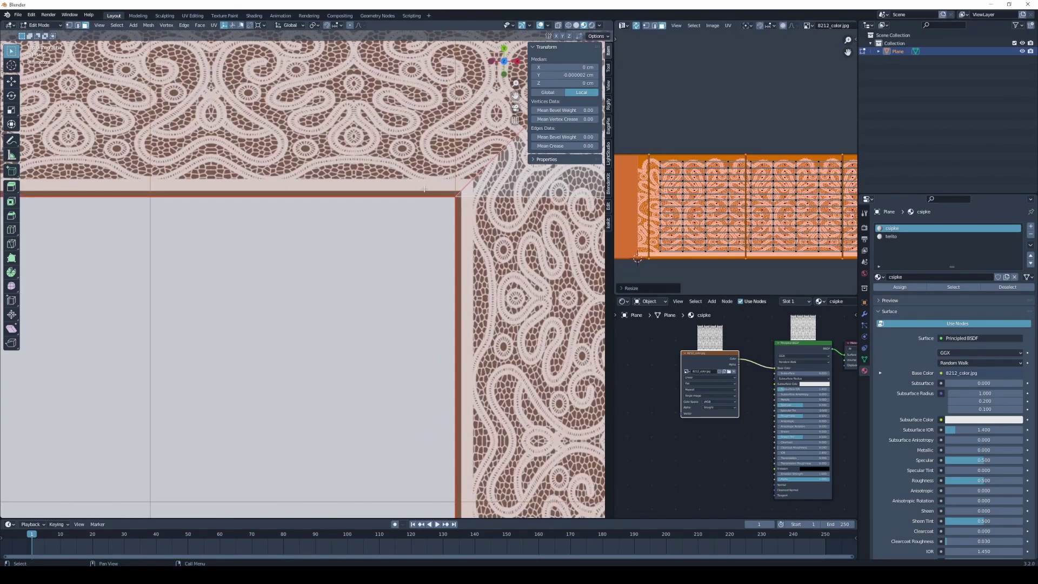
scroll(399, 188, up, 2)
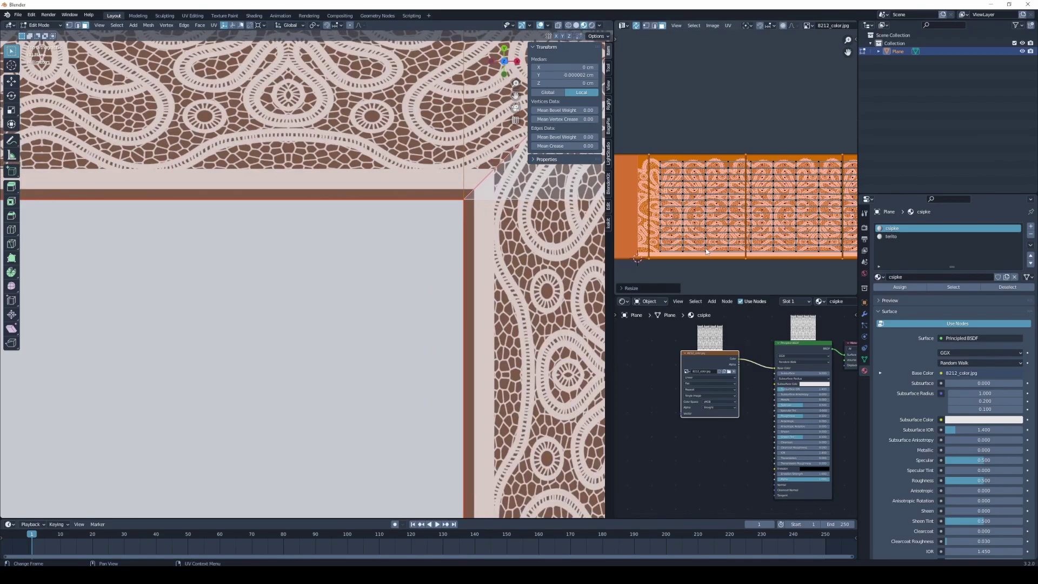
scroll(706, 251, down, 4)
scroll(724, 262, up, 1)
scroll(735, 268, up, 6)
scroll(744, 274, up, 3)
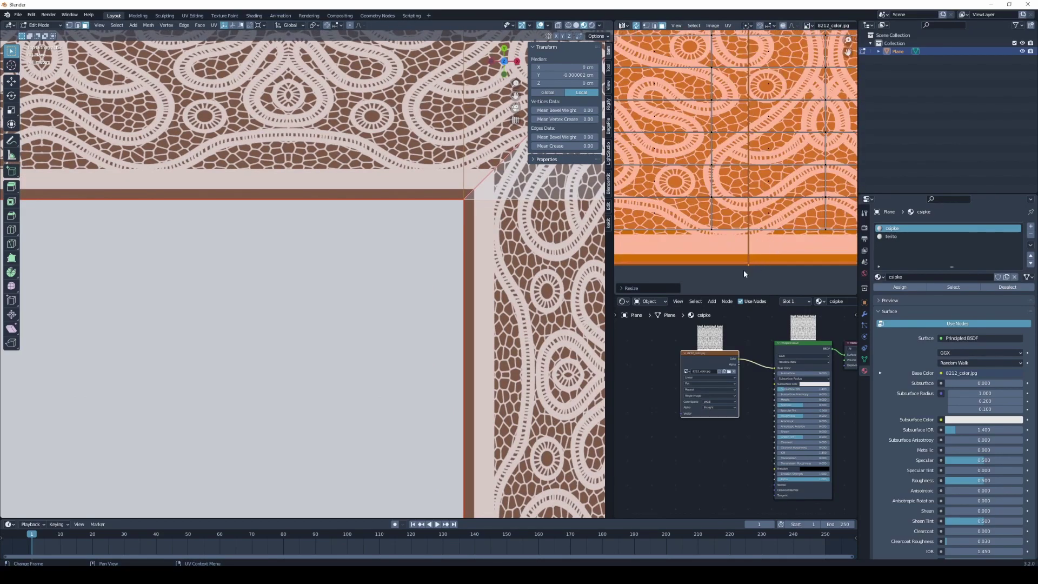
scroll(744, 274, up, 2)
Step: Shift the border UVs so the lace edge aligns with the tablecloth edge
key(g)
click(702, 273)
scroll(764, 233, up, 3)
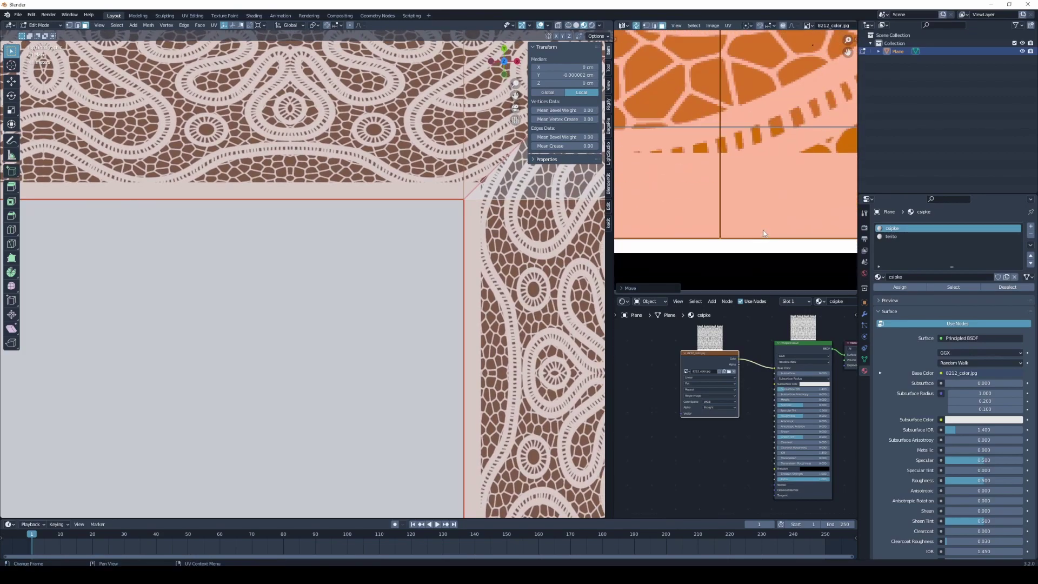
scroll(764, 233, up, 2)
scroll(739, 214, up, 2)
scroll(744, 167, up, 1)
key(g)
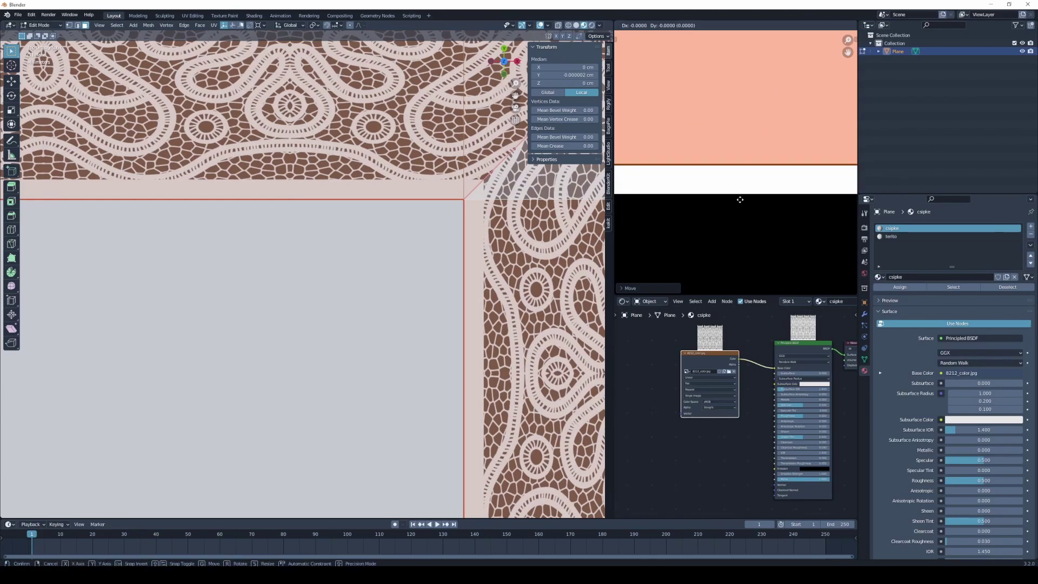
click(738, 226)
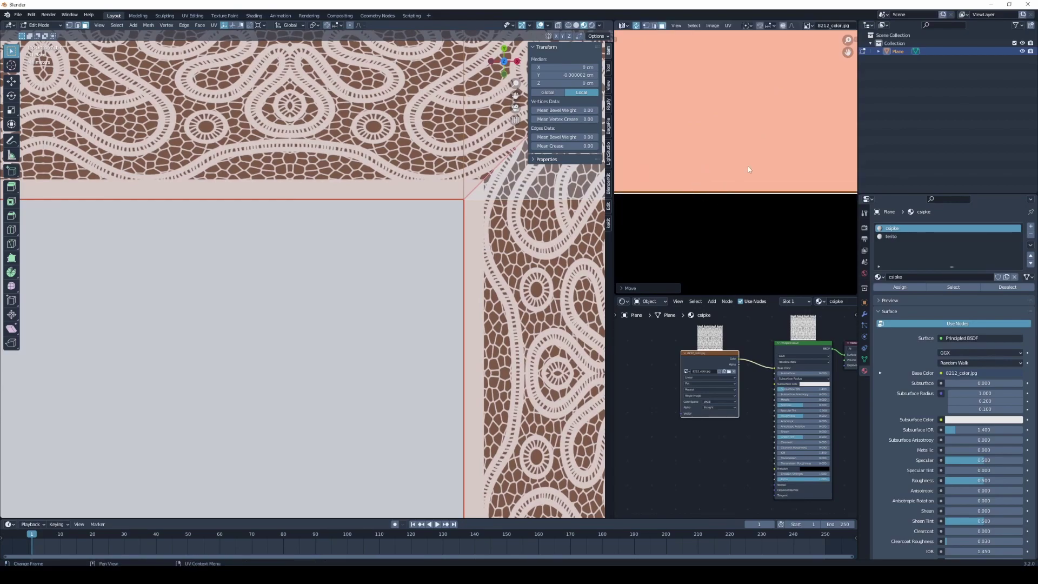
scroll(746, 174, down, 1)
scroll(743, 183, down, 2)
scroll(729, 186, down, 2)
scroll(726, 187, down, 2)
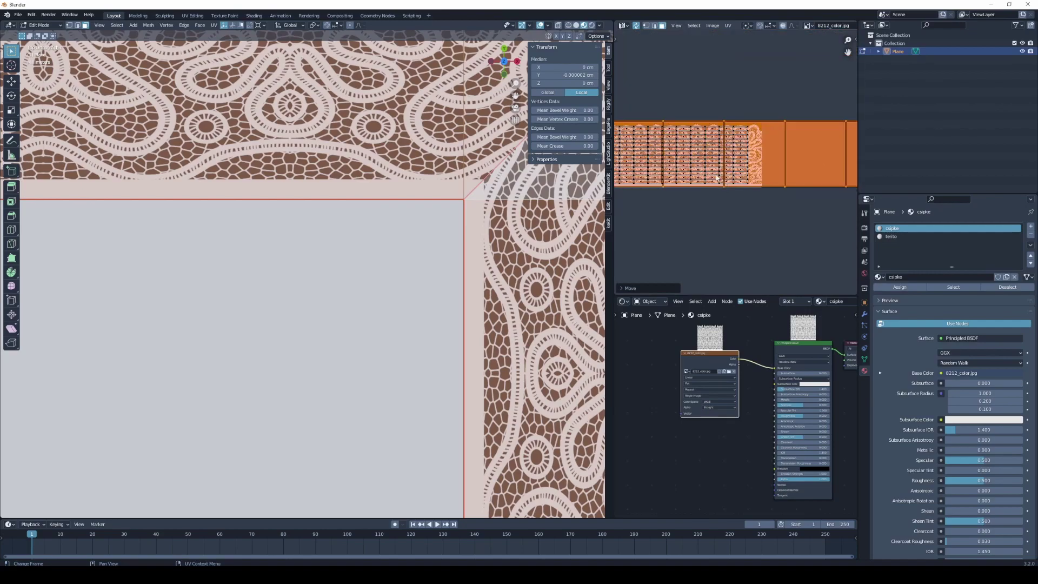
middle_drag(718, 179, 729, 214)
scroll(490, 236, down, 2)
scroll(489, 236, down, 2)
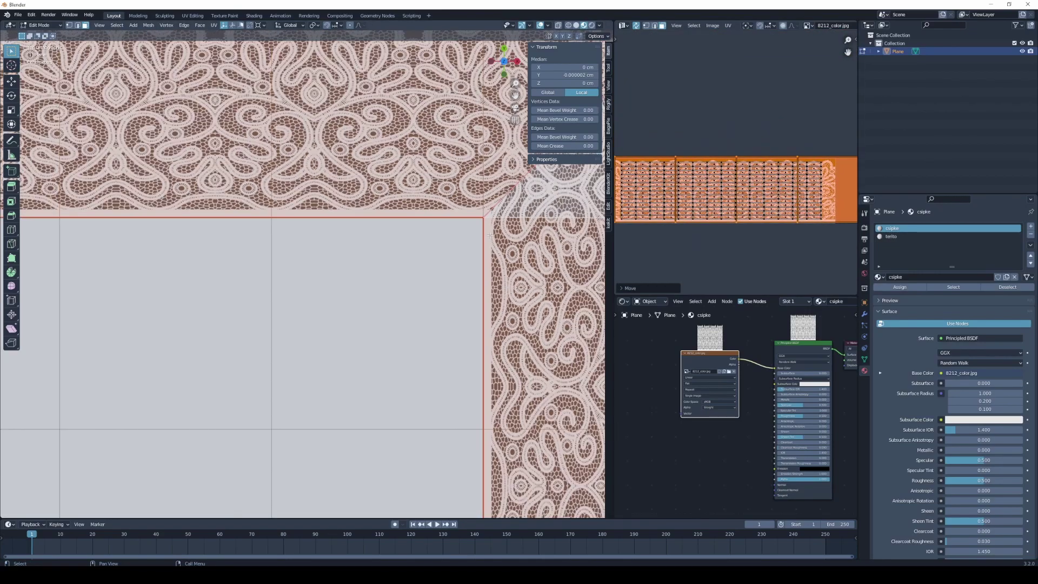
scroll(498, 222, up, 2)
scroll(511, 203, up, 2)
scroll(524, 184, up, 1)
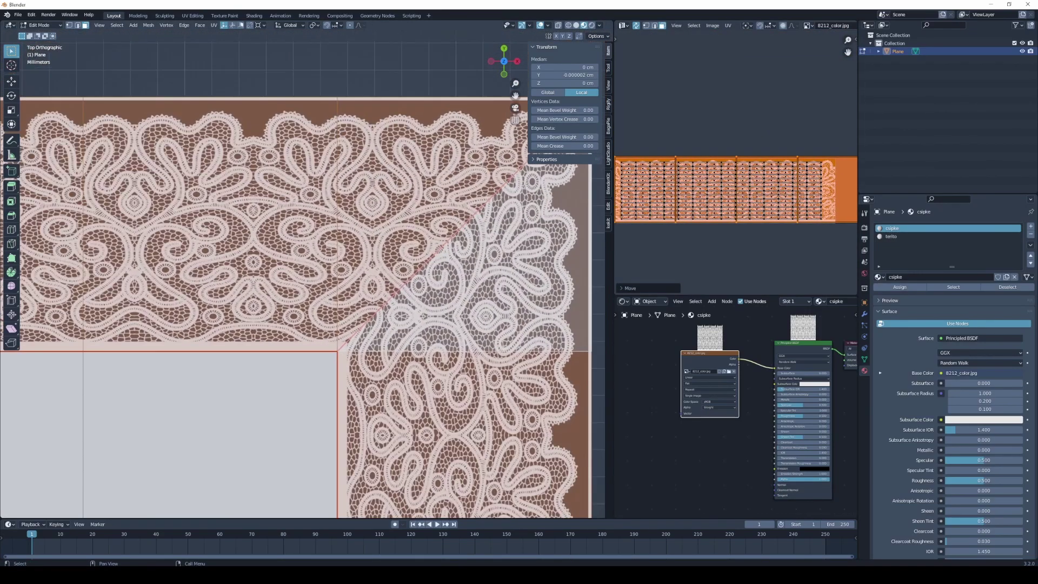
scroll(502, 205, up, 2)
scroll(432, 260, up, 2)
scroll(379, 319, up, 2)
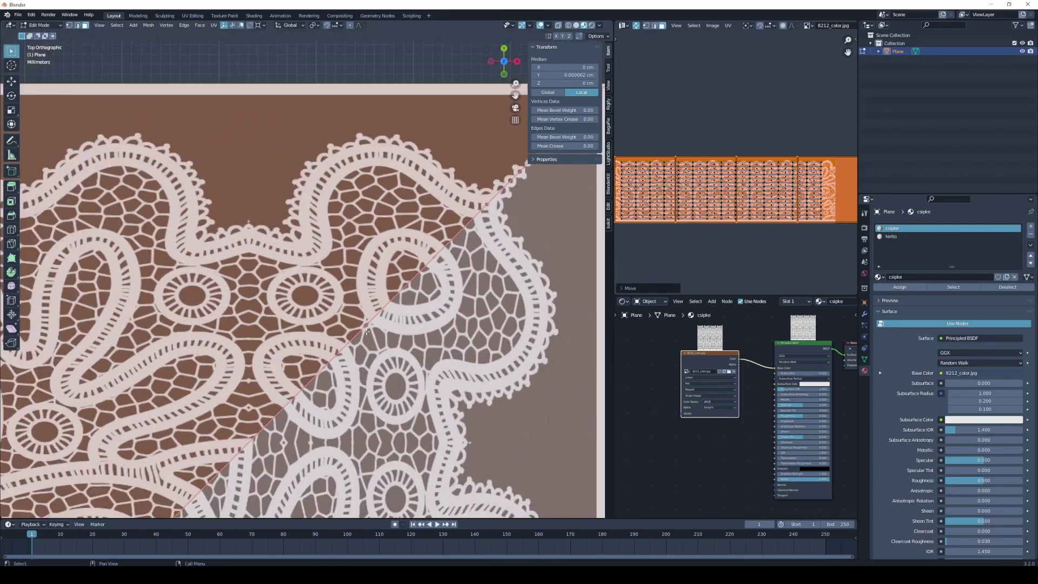
scroll(367, 331, down, 4)
scroll(433, 297, up, 2)
scroll(472, 280, up, 1)
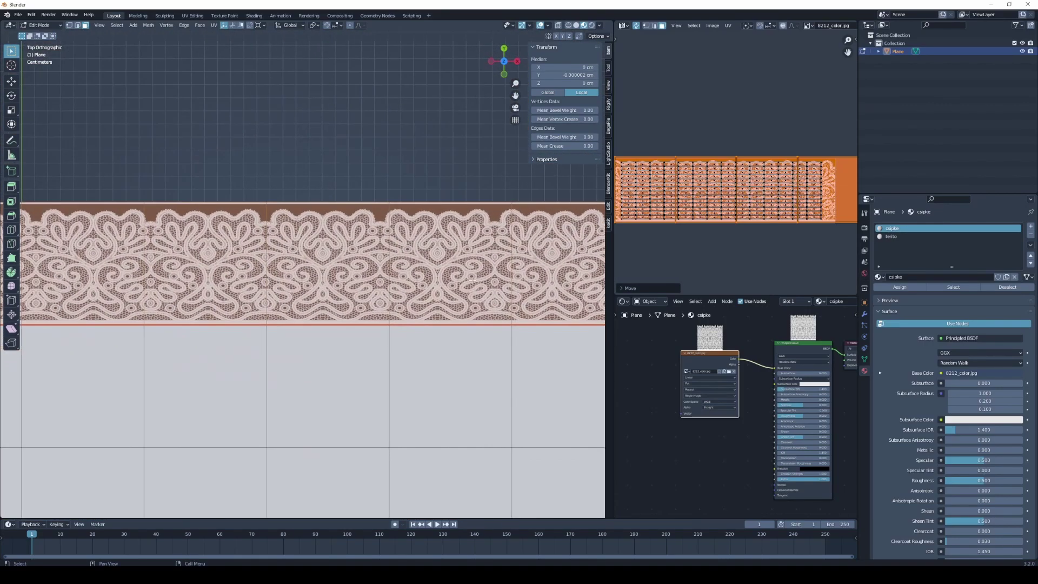
scroll(465, 277, down, 1)
scroll(433, 265, down, 1)
scroll(396, 252, down, 2)
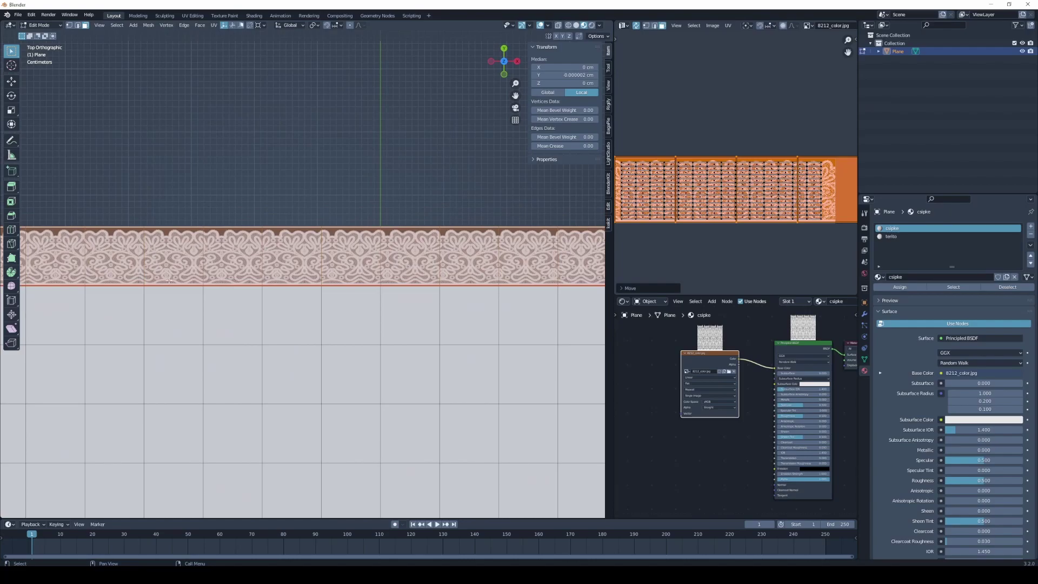
scroll(178, 227, down, 3)
scroll(214, 246, up, 2)
scroll(214, 245, up, 5)
scroll(213, 246, up, 4)
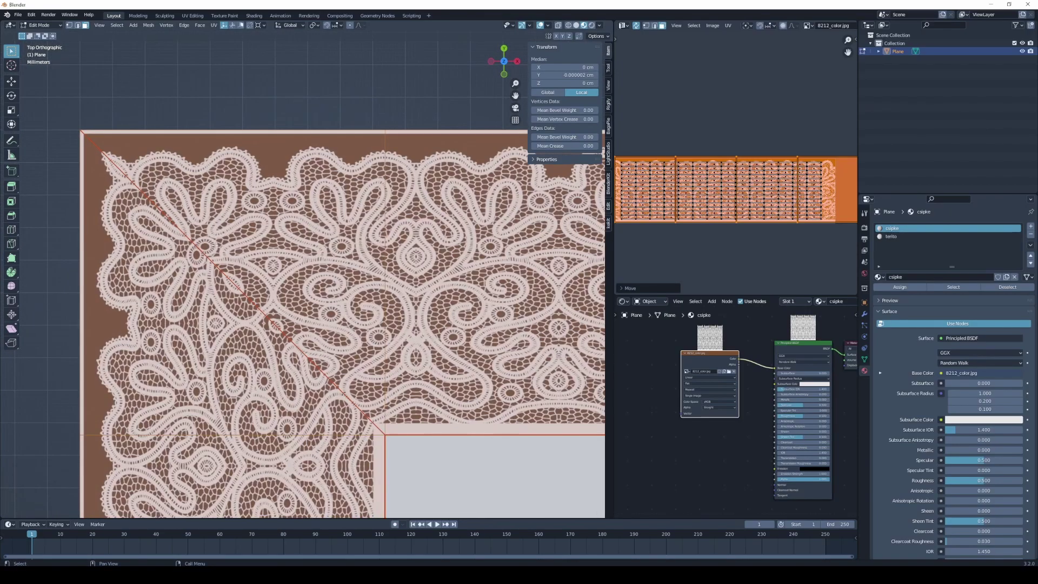
scroll(214, 246, down, 2)
mouse_move(227, 419)
shift+middle_down()
mouse_move(284, 268)
mouse_move(297, 82)
shift+middle_up()
scroll(285, 268, down, 2)
scroll(285, 268, down, 1)
scroll(313, 214, up, 6)
scroll(319, 249, up, 2)
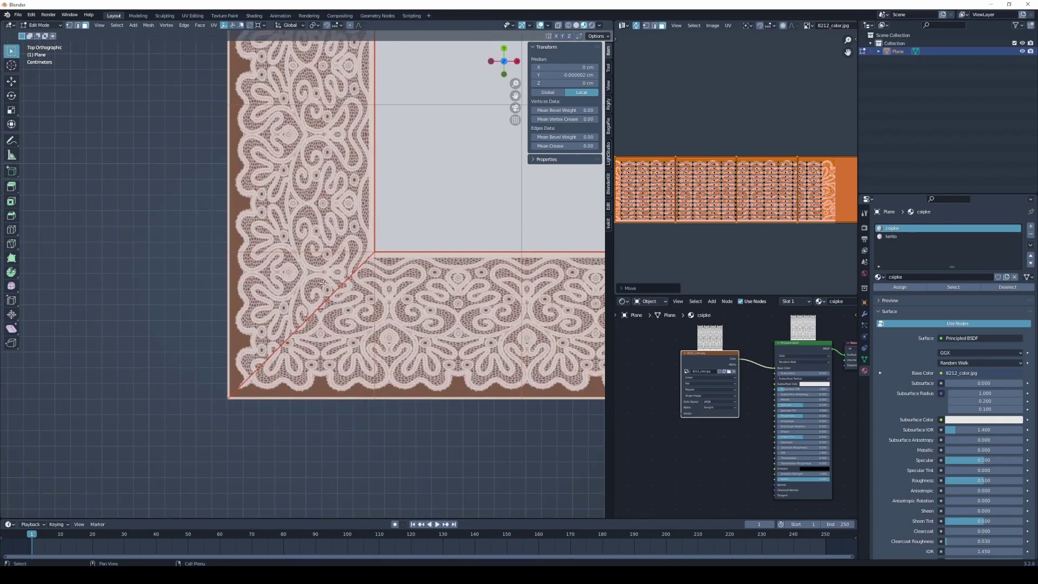
scroll(325, 285, up, 3)
shift+scroll(319, 354, down, 3)
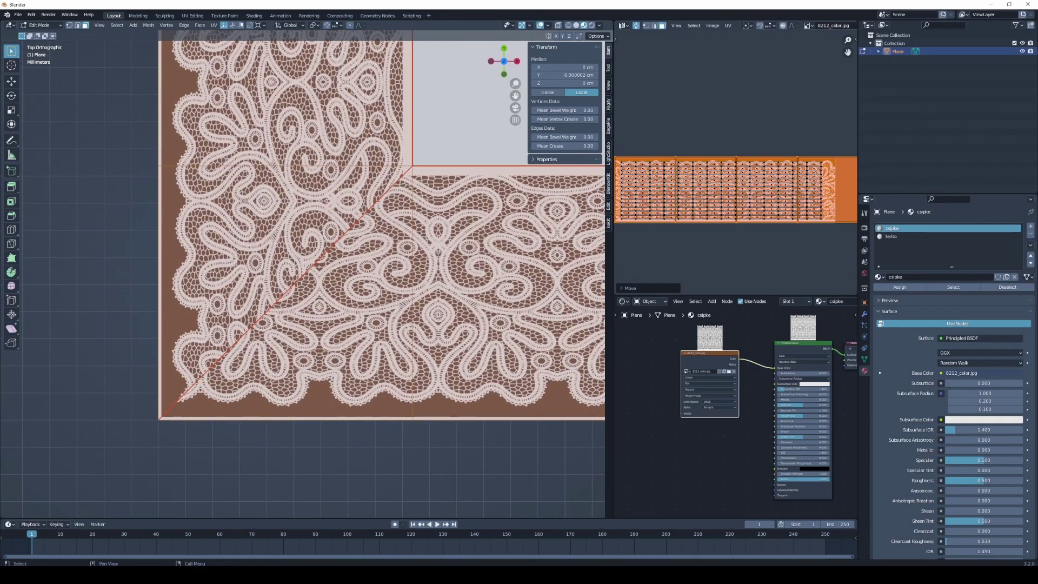
scroll(205, 381, up, 3)
scroll(203, 382, up, 2)
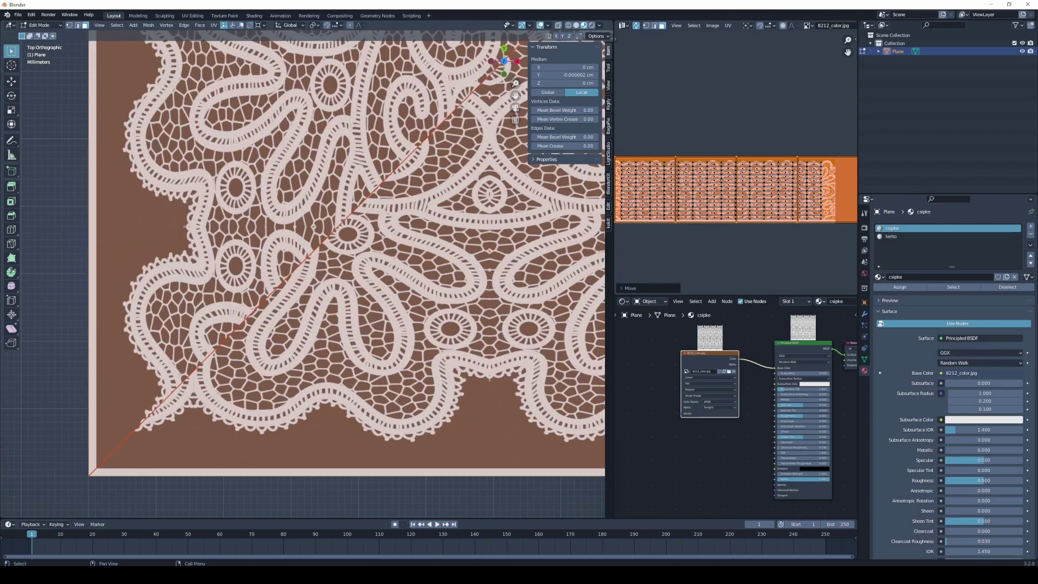
scroll(364, 395, down, 4)
scroll(379, 378, down, 2)
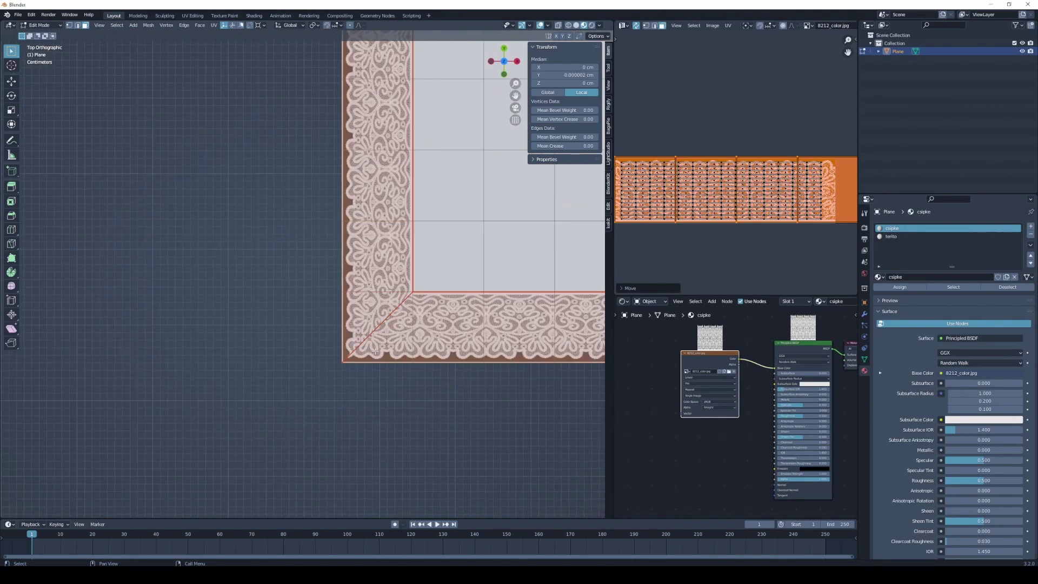
ctrl+scroll(400, 351, up, 1)
ctrl+scroll(413, 335, up, 4)
ctrl+scroll(413, 336, up, 5)
ctrl+scroll(414, 333, up, 3)
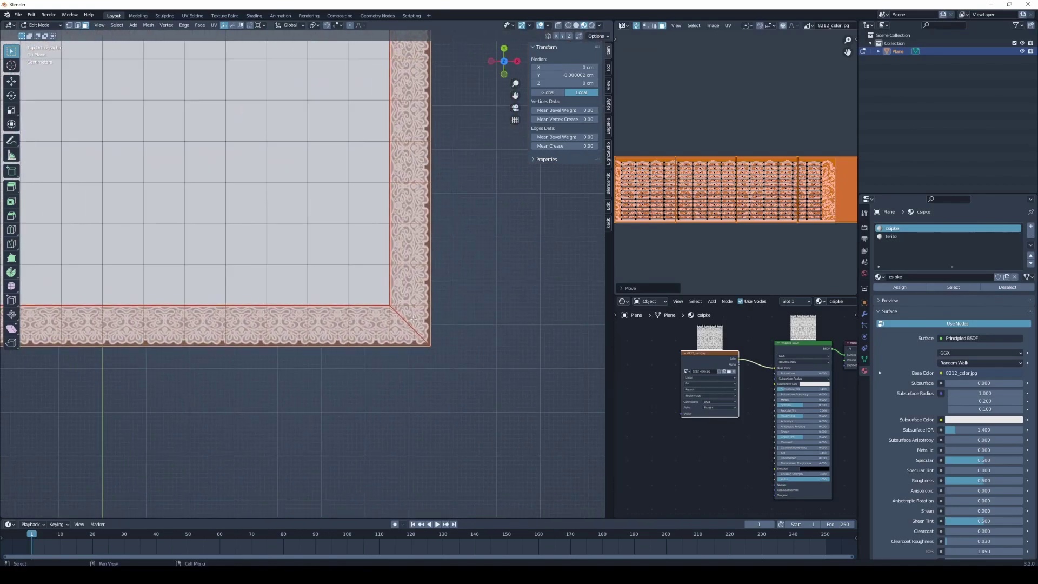
scroll(416, 328, up, 4)
scroll(417, 325, up, 3)
scroll(416, 325, up, 1)
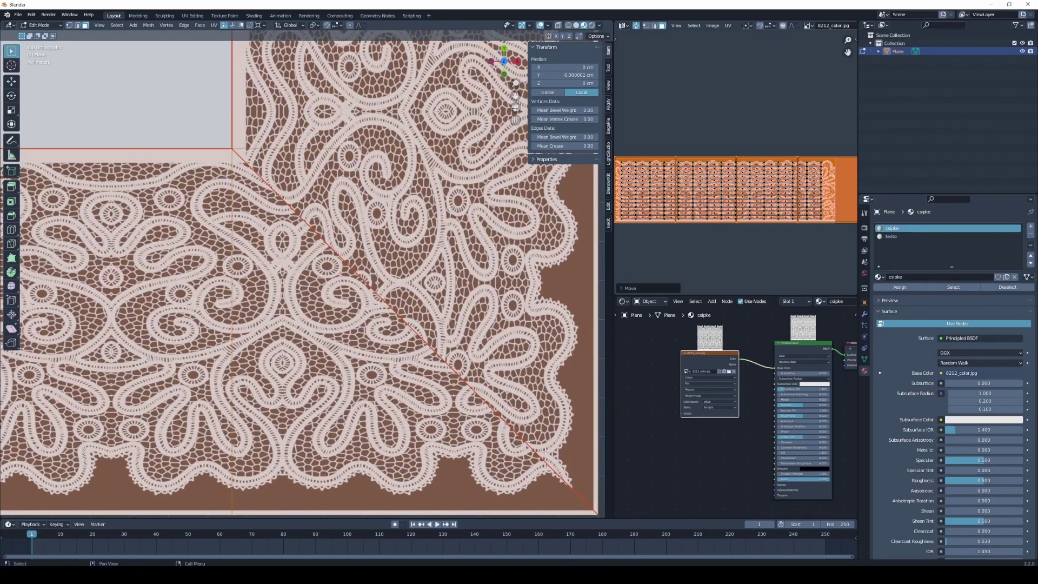
scroll(449, 367, down, 8)
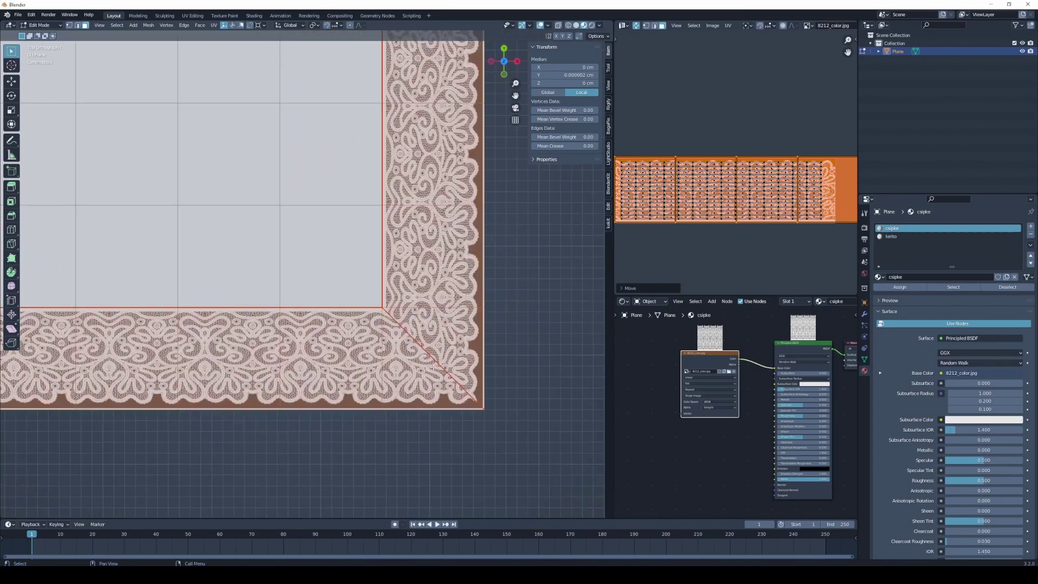
scroll(448, 367, down, 2)
shift+middle_drag(357, 361, 427, 359)
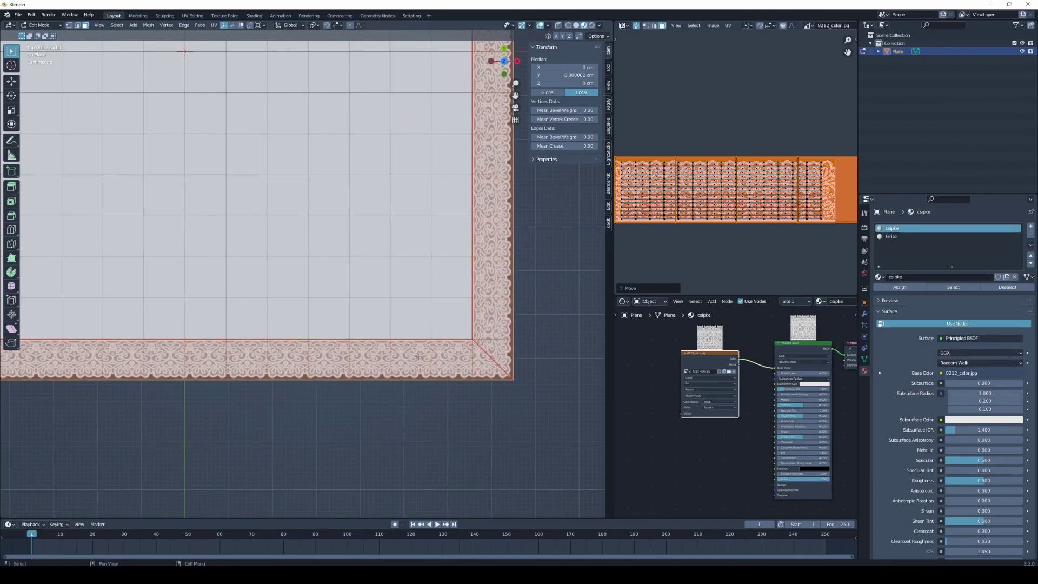
Step: Mirror one side's connected lace border strip UVs along the X axis
click(418, 357)
key(ctrl+l)
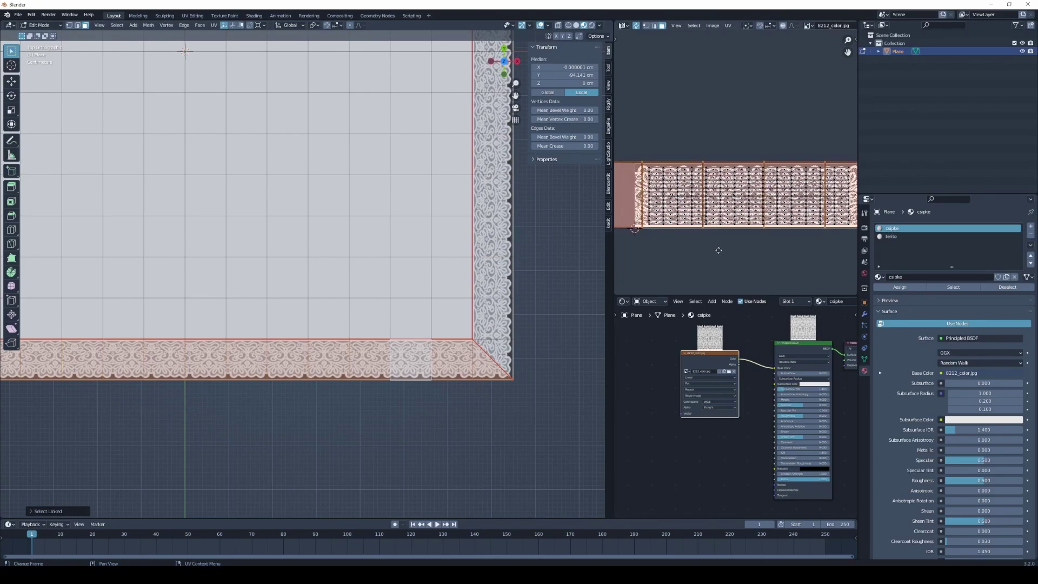
scroll(719, 251, down, 3)
scroll(728, 238, down, 2)
middle_drag(727, 238, 738, 215)
scroll(739, 217, down, 1)
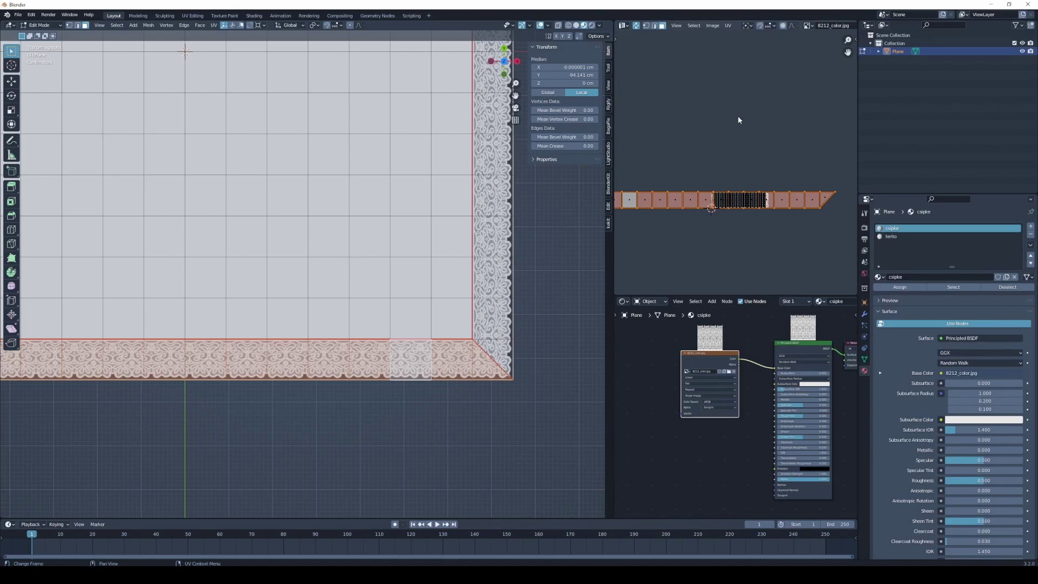
click(728, 26)
mouse_move(743, 43)
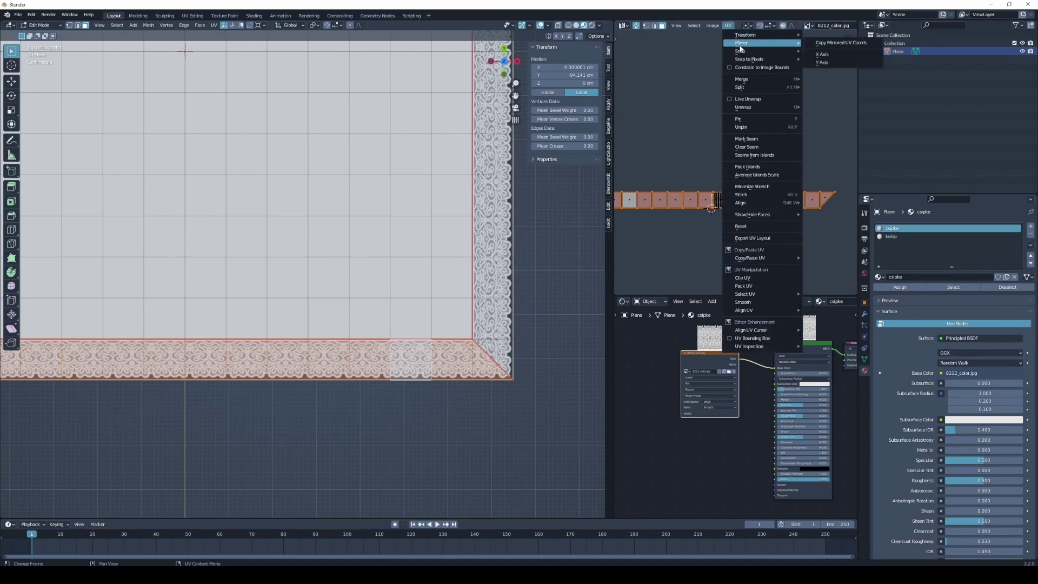
click(824, 55)
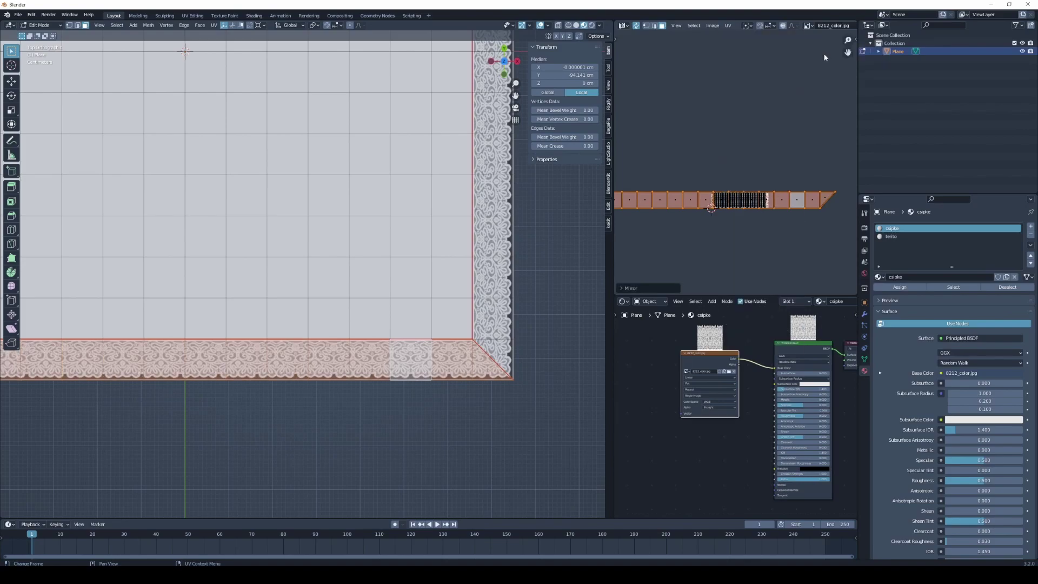
scroll(481, 357, up, 2)
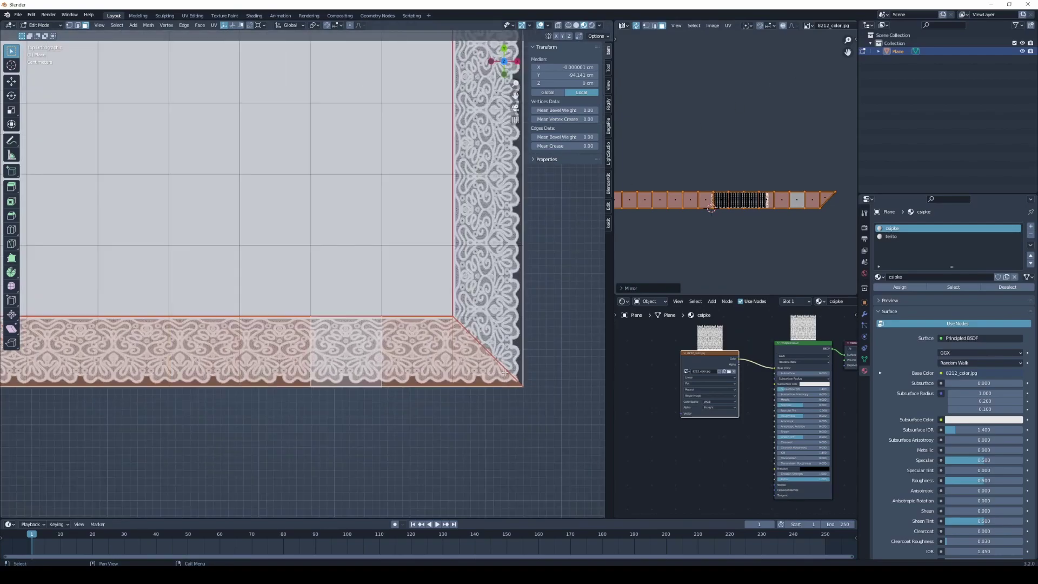
scroll(486, 360, up, 2)
scroll(500, 365, up, 4)
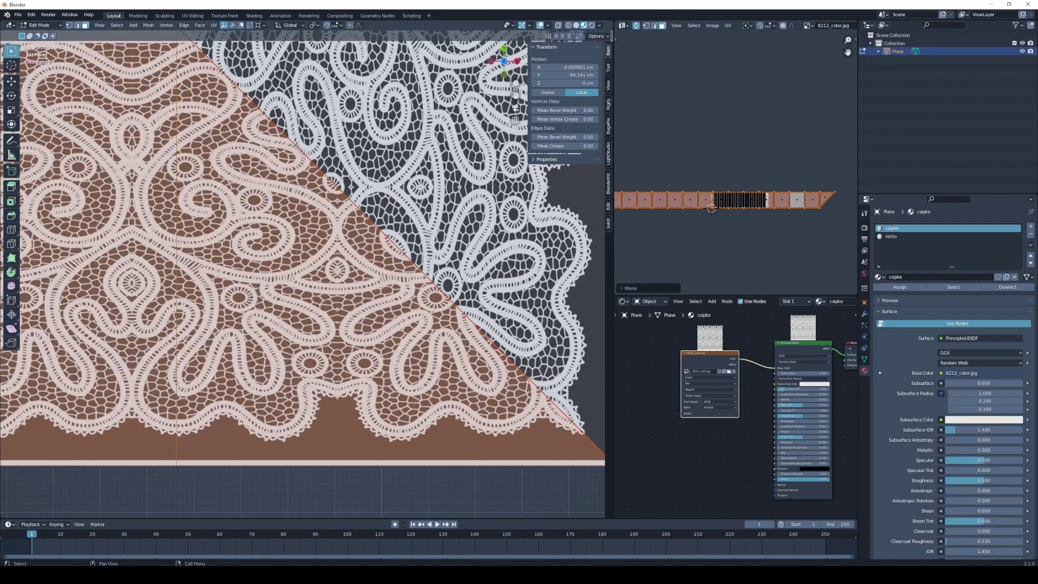
scroll(509, 302, down, 4)
scroll(509, 301, down, 3)
scroll(287, 312, up, 1)
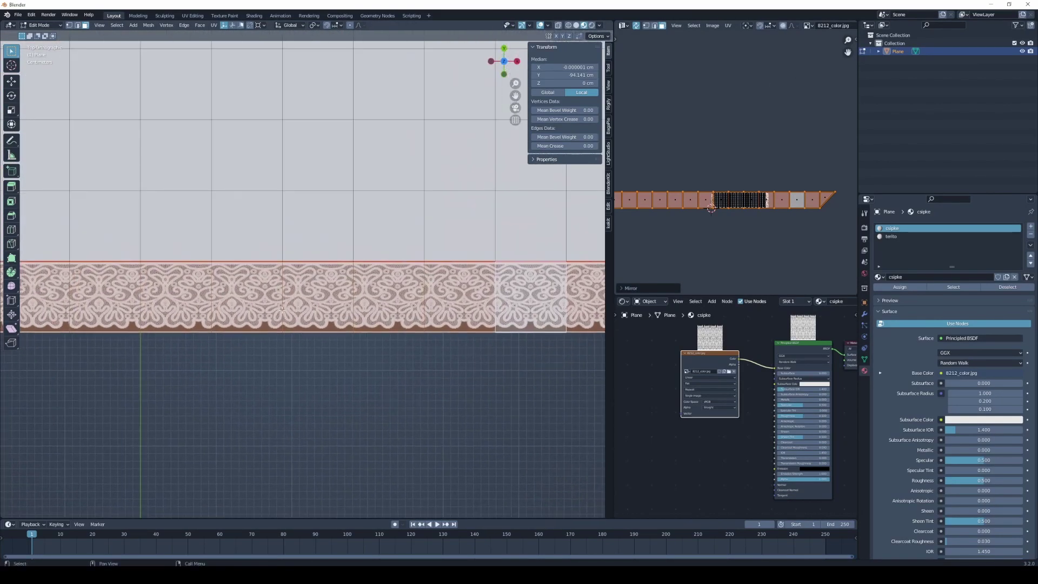
scroll(286, 313, down, 4)
scroll(287, 313, up, 4)
scroll(276, 324, up, 4)
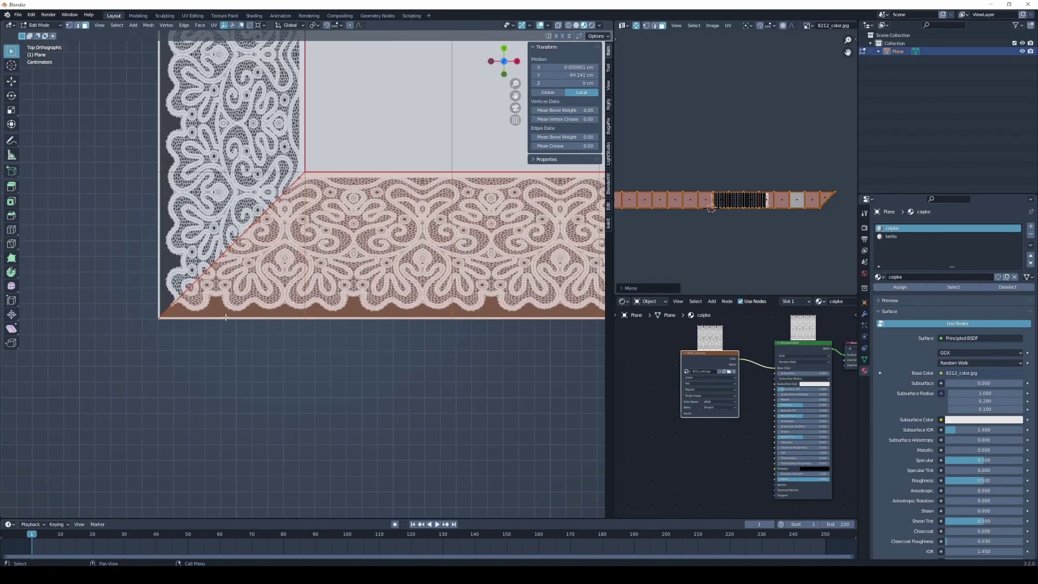
shift+middle_drag(230, 285, 273, 350)
scroll(273, 350, up, 2)
scroll(239, 336, up, 1)
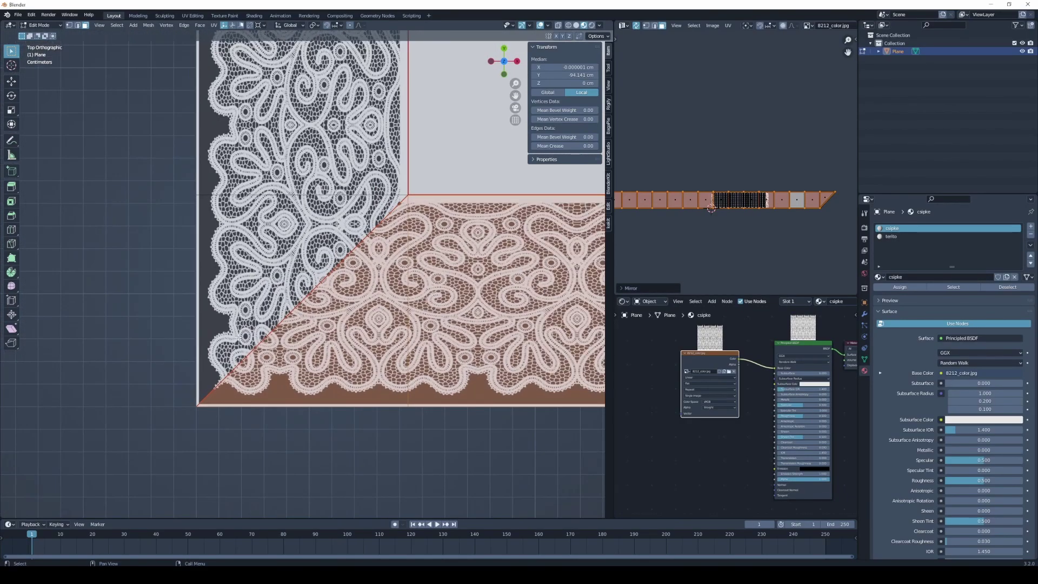
Step: Select all tablecloth UVs and squash them slightly along Y
key(a)
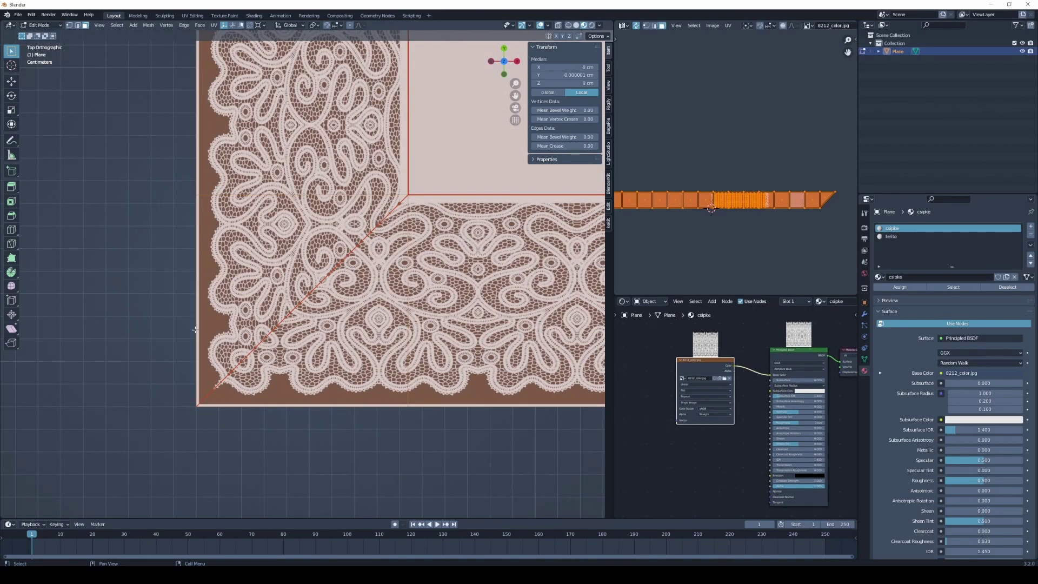
scroll(716, 211, up, 2)
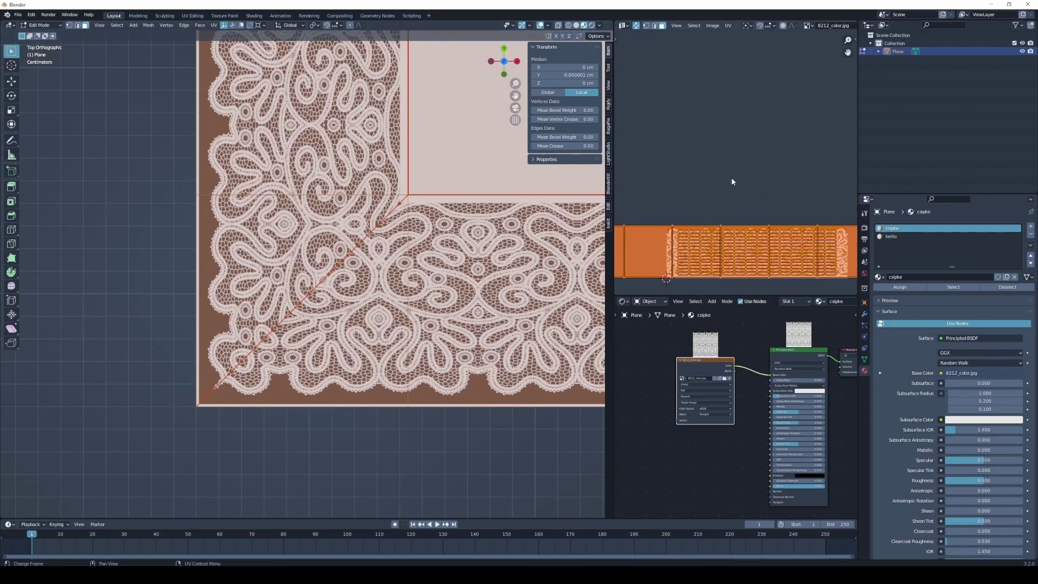
scroll(719, 190, up, 1)
scroll(722, 162, up, 2)
scroll(725, 142, up, 1)
scroll(724, 143, up, 2)
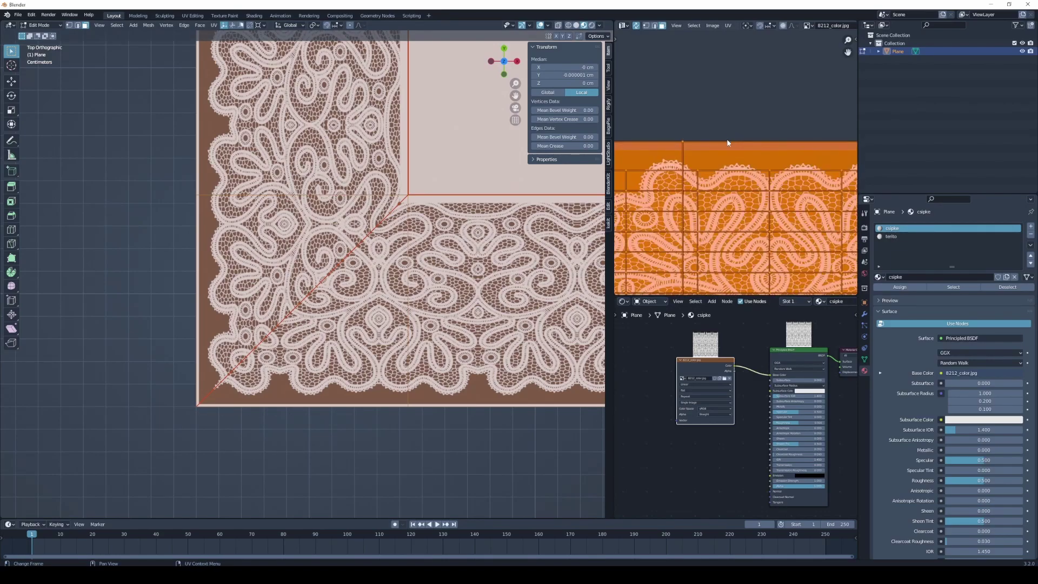
scroll(724, 154, up, 3)
scroll(671, 149, down, 3)
scroll(692, 162, down, 2)
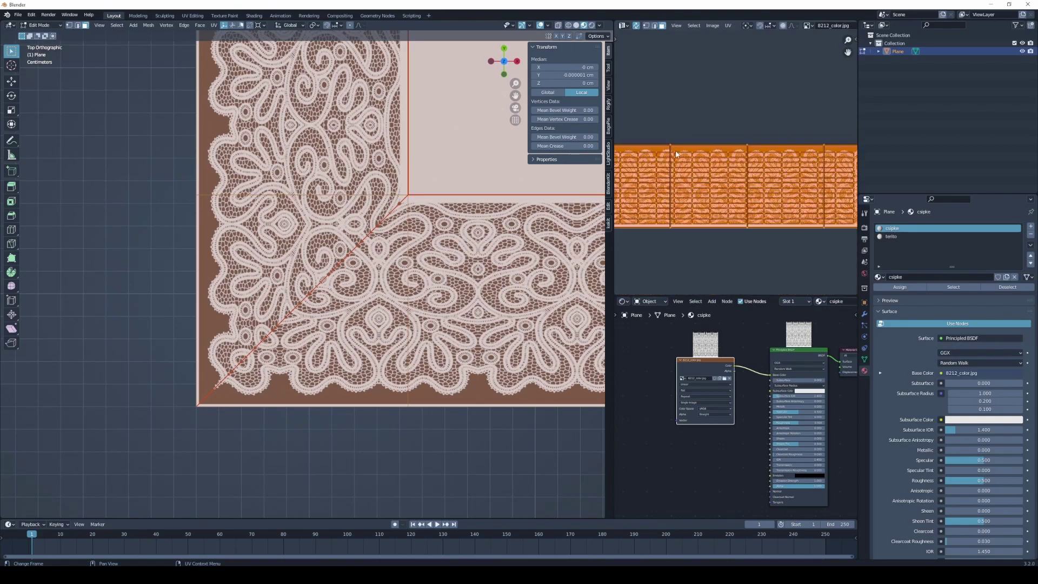
scroll(708, 179, down, 1)
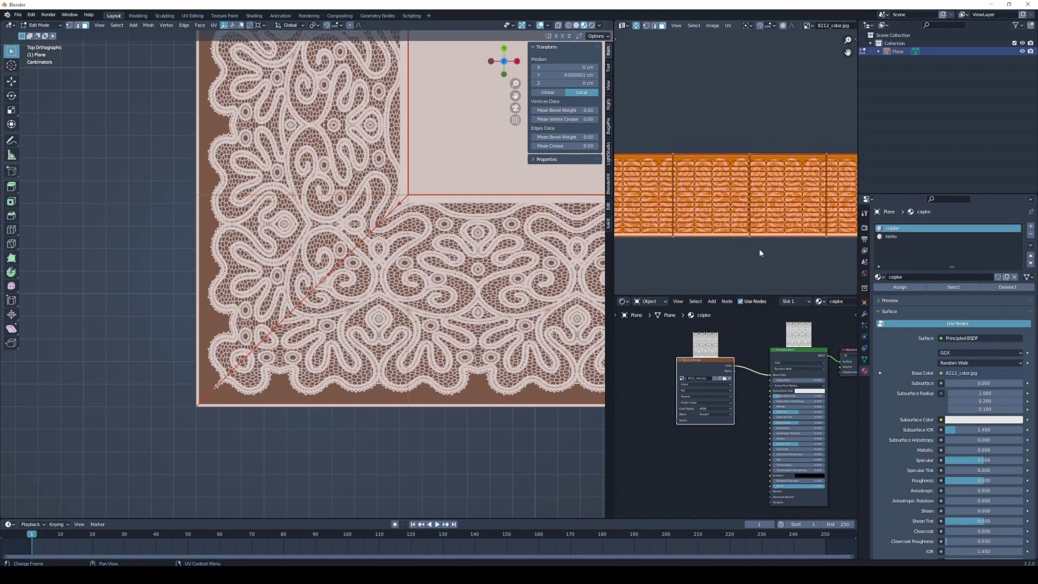
key(s)
key(y)
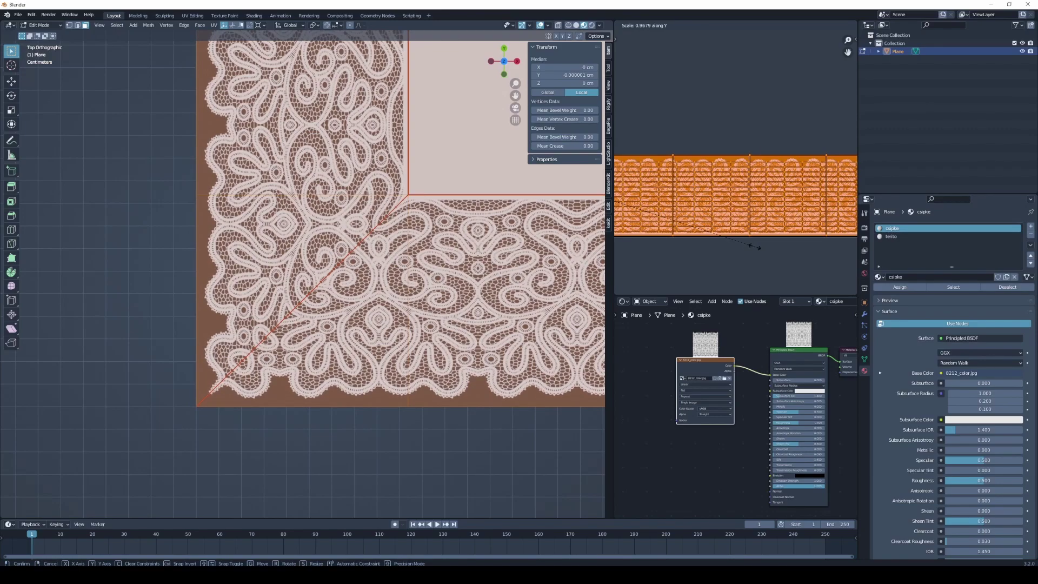
click(756, 249)
scroll(236, 357, up, 2)
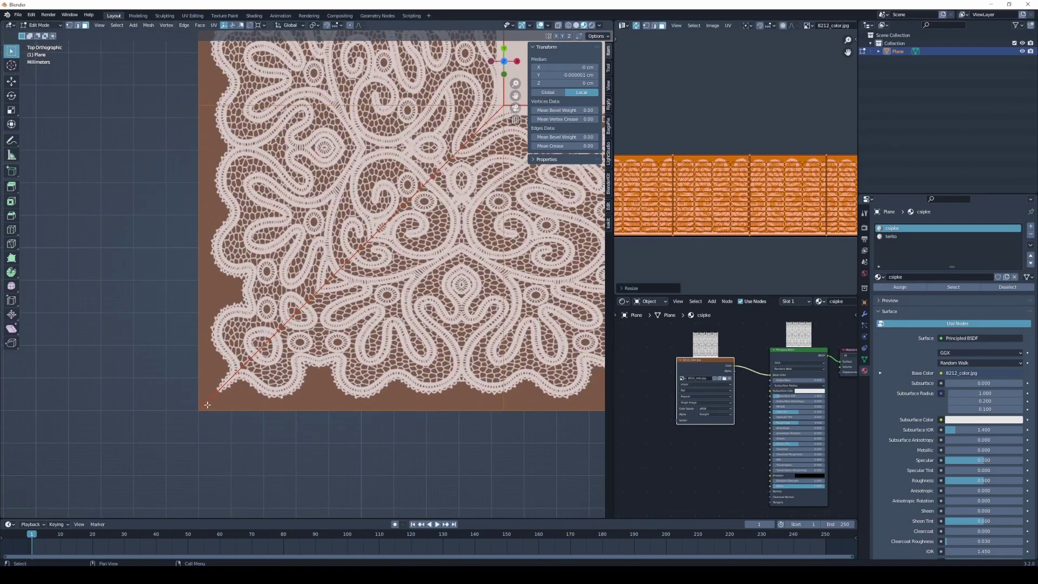
scroll(243, 356, down, 2)
scroll(261, 355, down, 2)
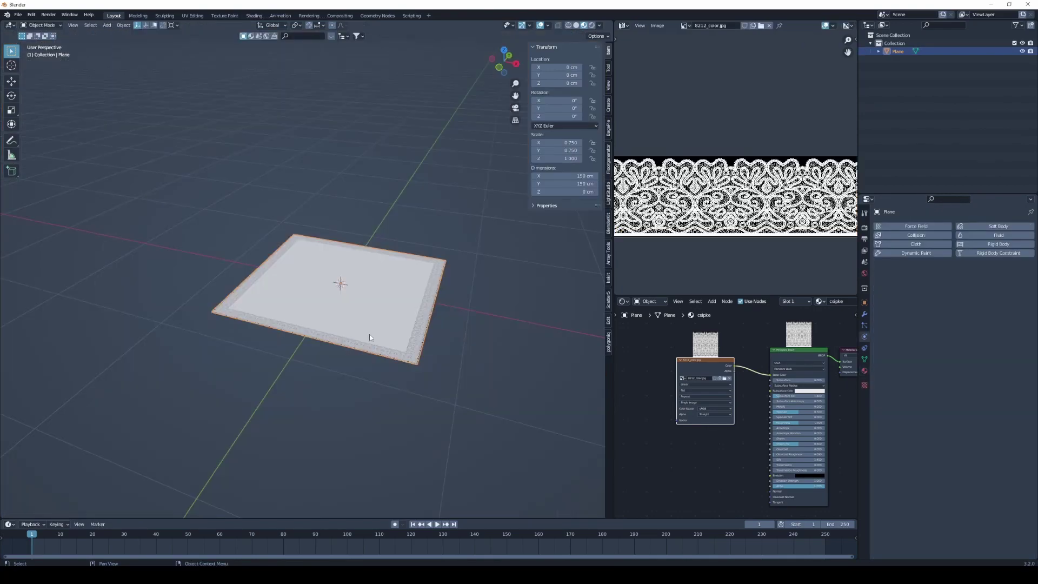
Step: Raise the tablecloth vertically to about 120 cm
key(g)
key(z)
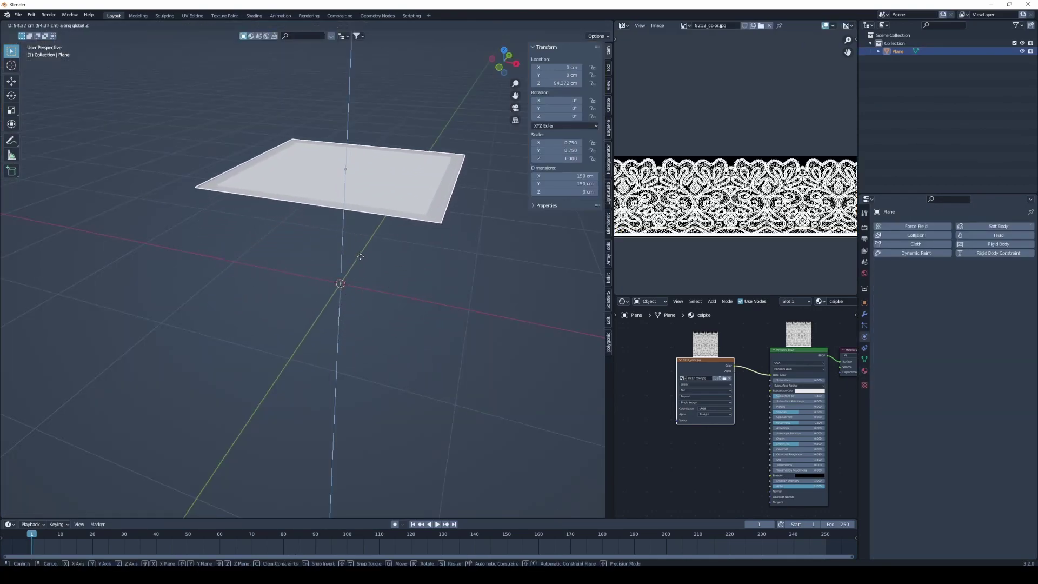
click(362, 222)
scroll(351, 254, down, 2)
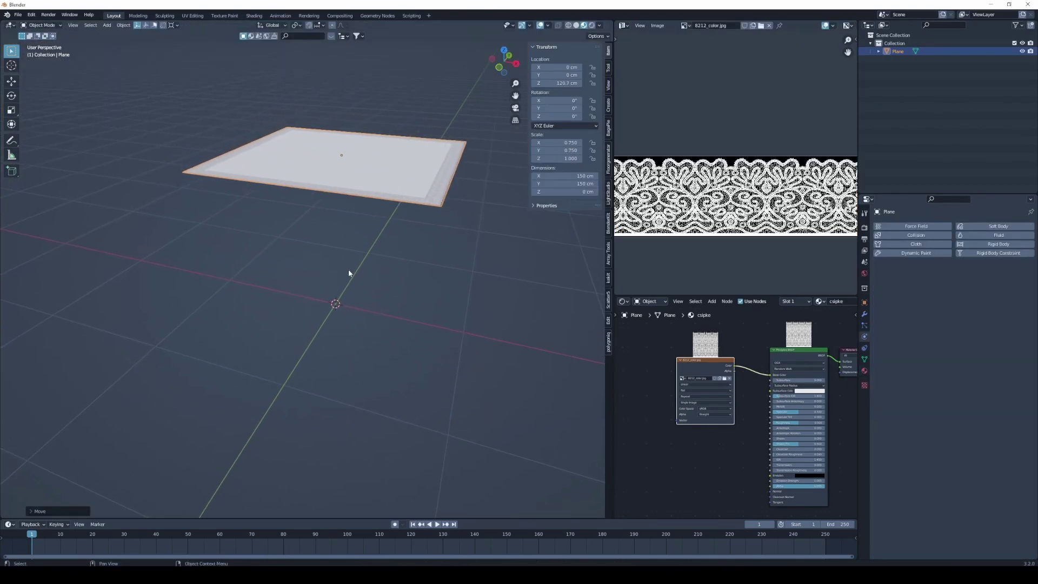
scroll(346, 278, down, 2)
Step: Add a new plane scaled to 5.548
key(shift+a)
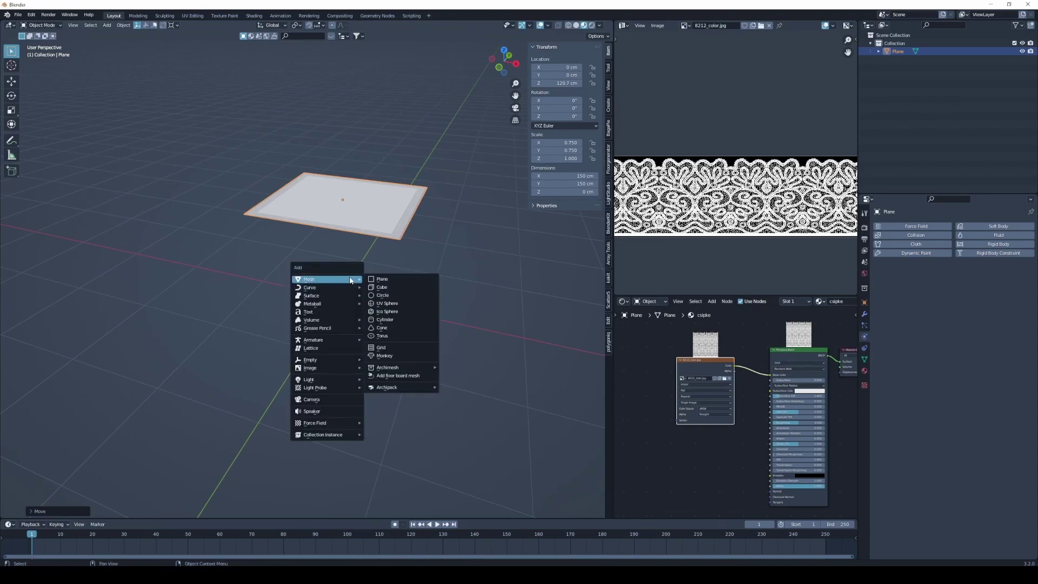
click(382, 280)
key(s)
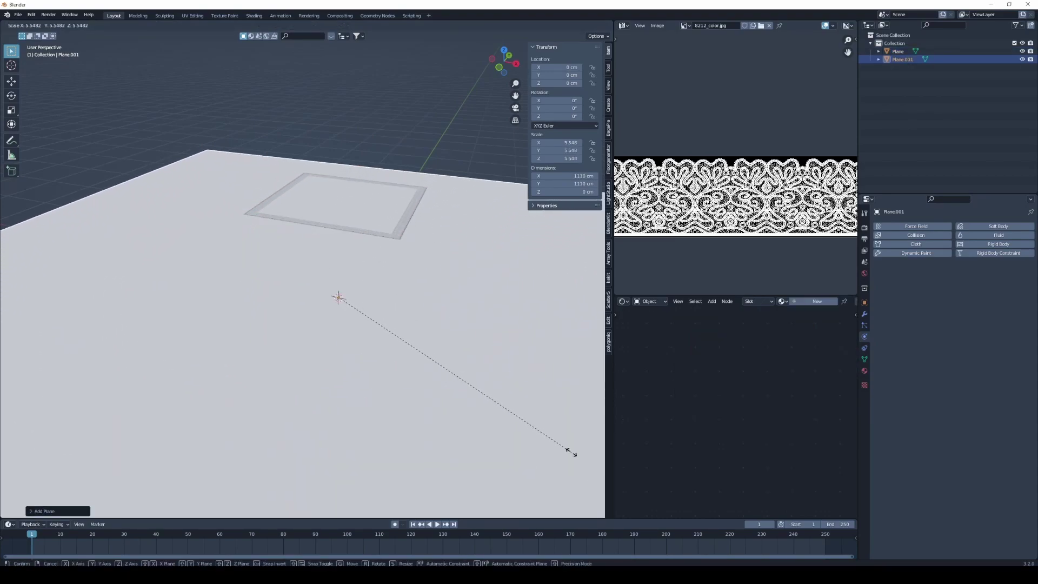
click(573, 454)
mouse_move(350, 333)
middle_down()
mouse_move(346, 309)
mouse_move(342, 327)
middle_up()
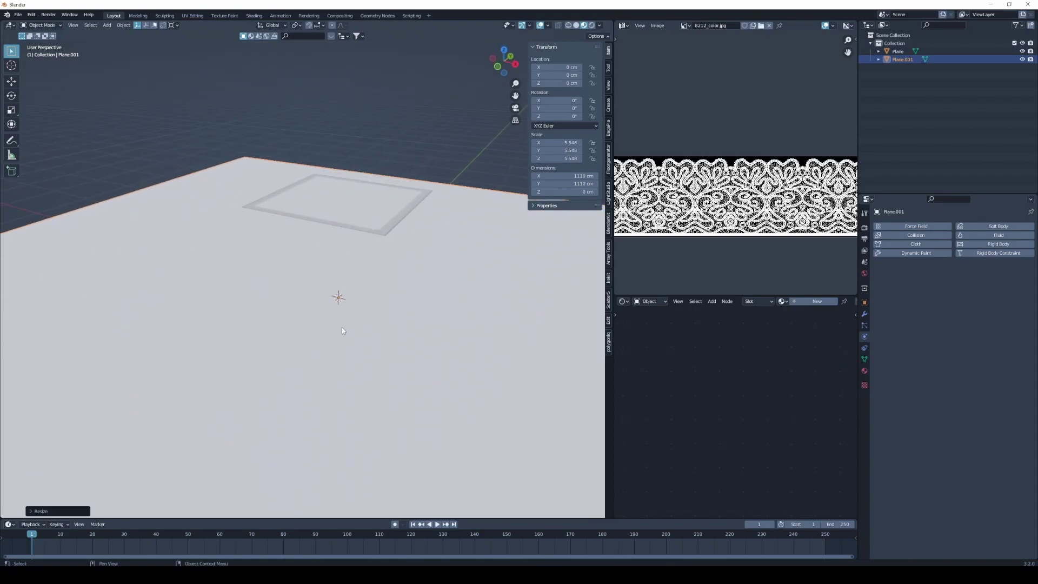
Step: Place the 'asztal' wooden table from the User Library asset browser into the scene
click(868, 26)
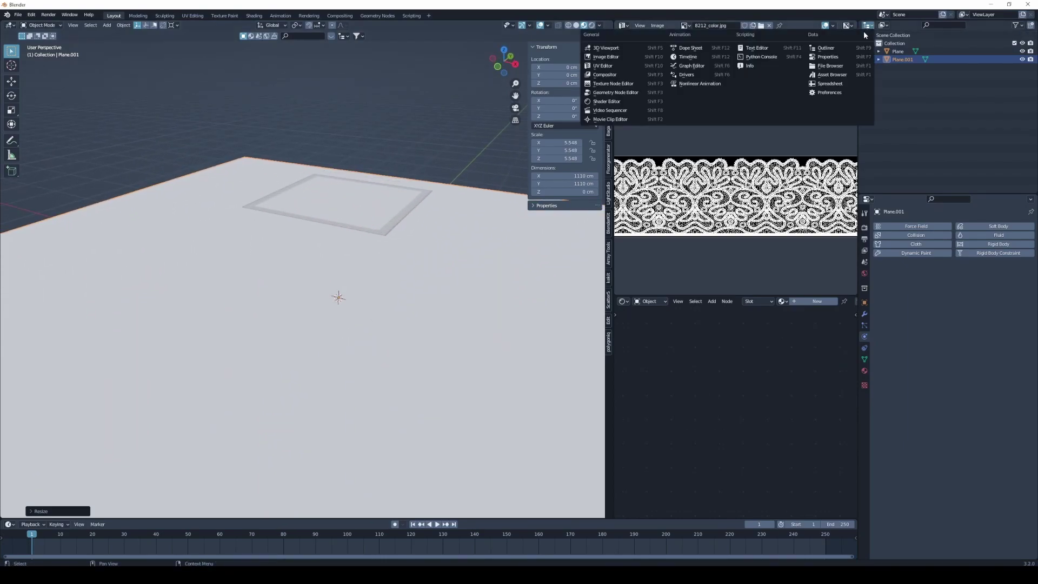
click(834, 76)
click(909, 37)
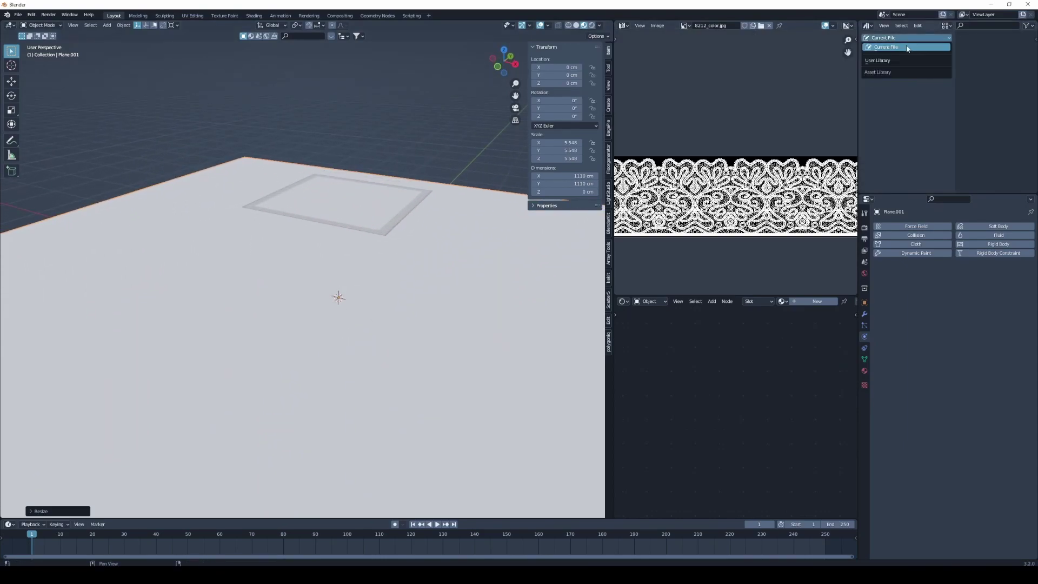
click(901, 60)
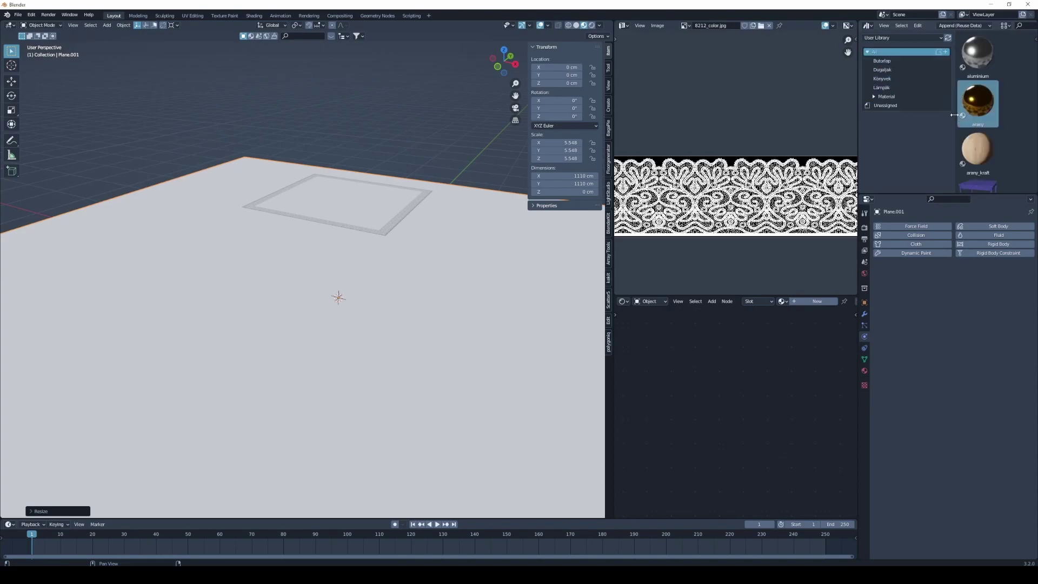
mouse_move(955, 138)
mouse_down()
mouse_move(889, 103)
mouse_move(337, 299)
mouse_up()
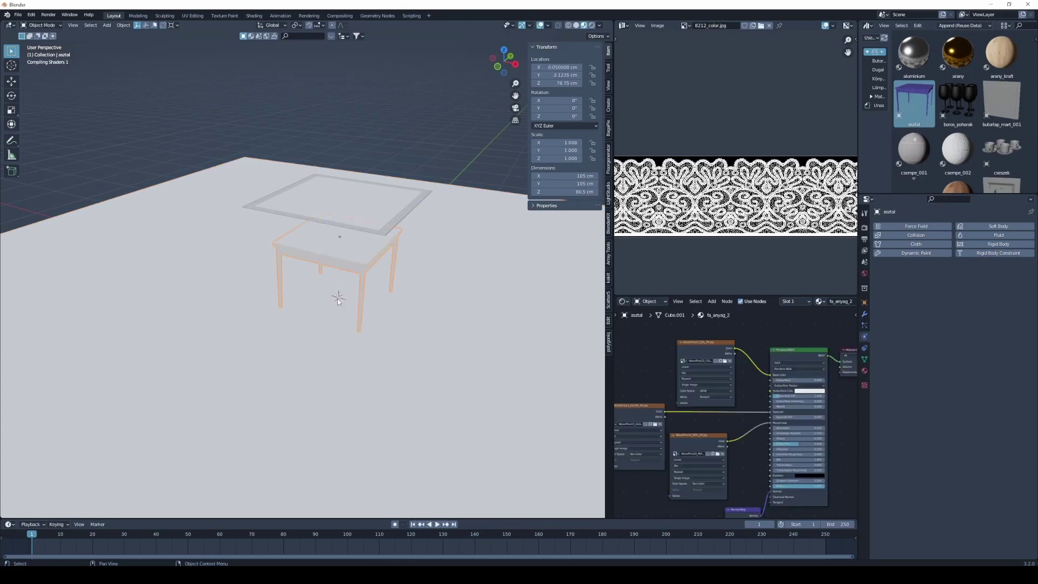
mouse_move(389, 311)
middle_down()
mouse_move(414, 290)
mouse_move(362, 306)
middle_up()
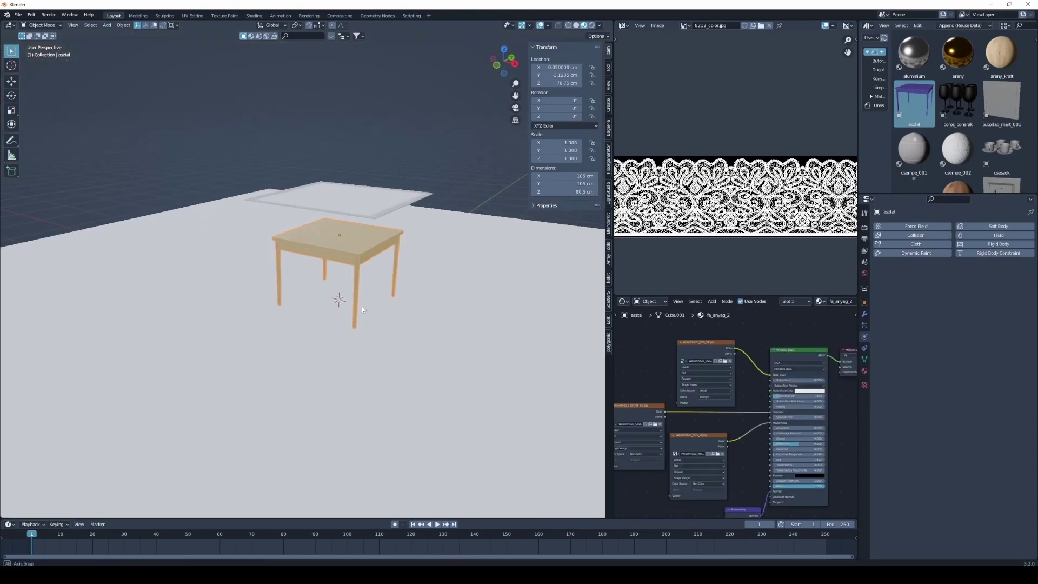
scroll(349, 251, up, 4)
middle_drag(349, 260, 351, 253)
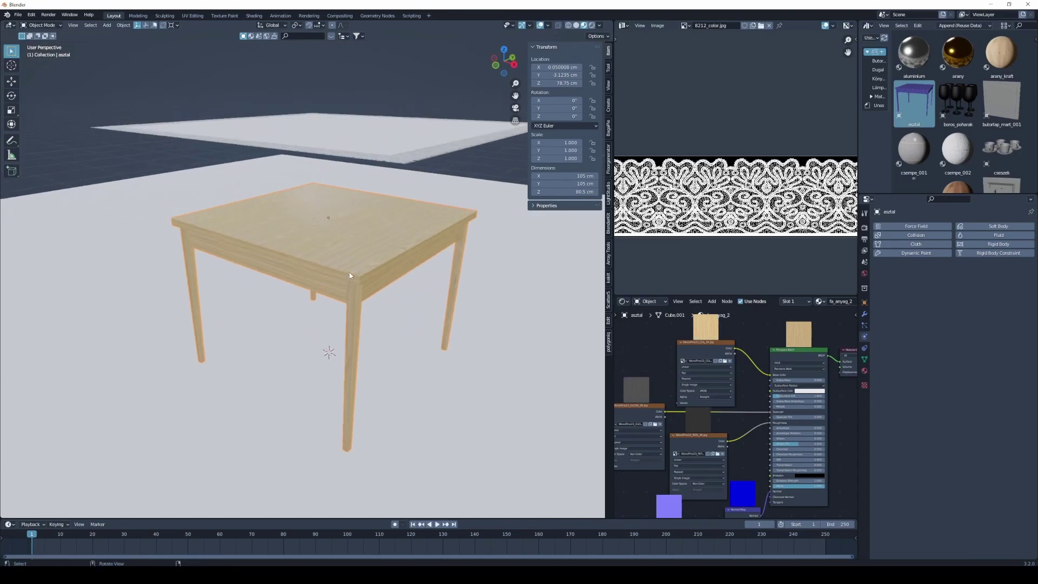
Step: Set the world colour to an Environment Texture using photo_studio_01_4k.hdr
click(864, 273)
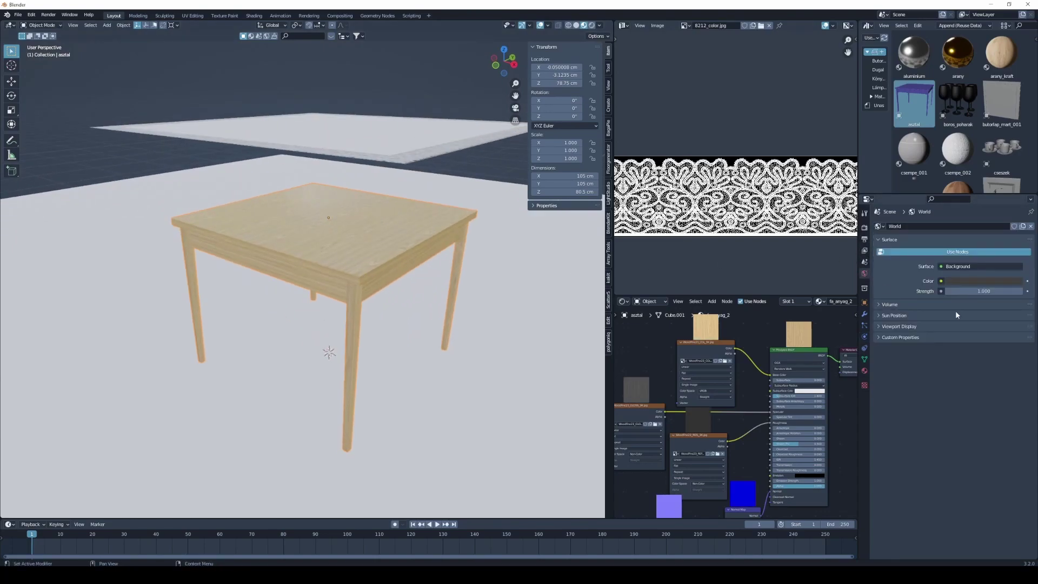
click(941, 281)
mouse_move(783, 317)
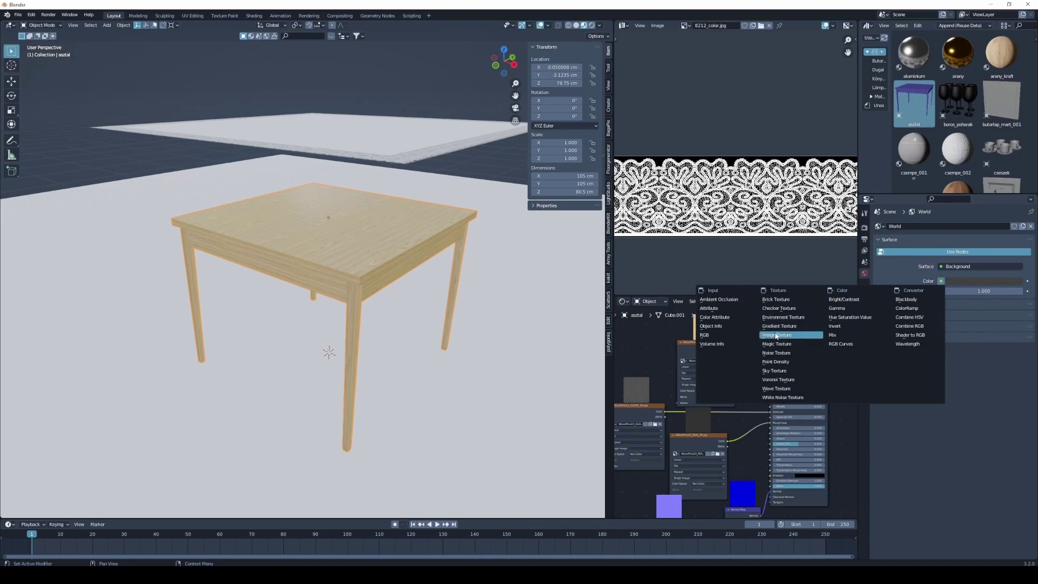
click(771, 318)
click(999, 291)
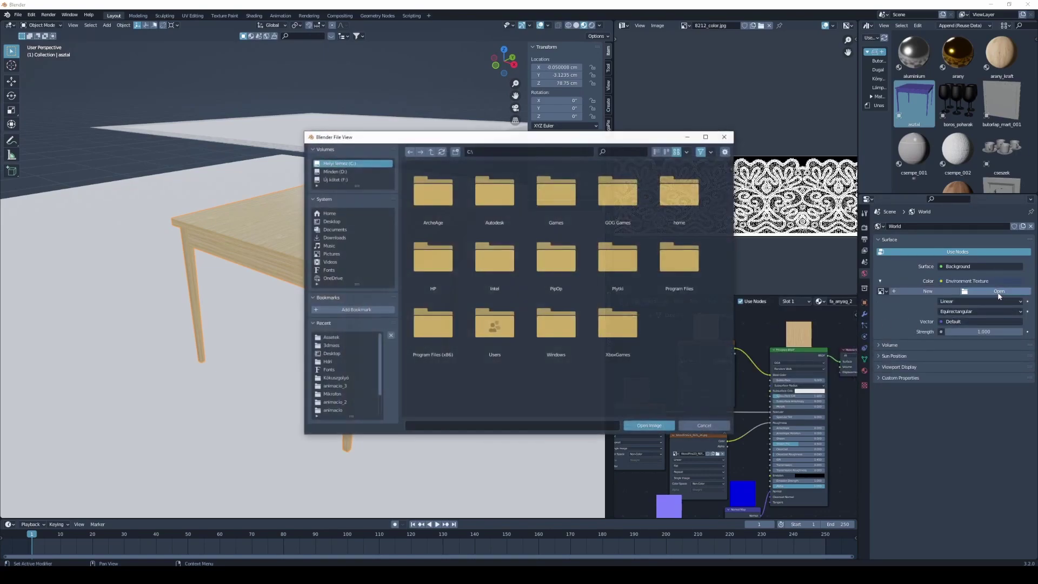
click(328, 362)
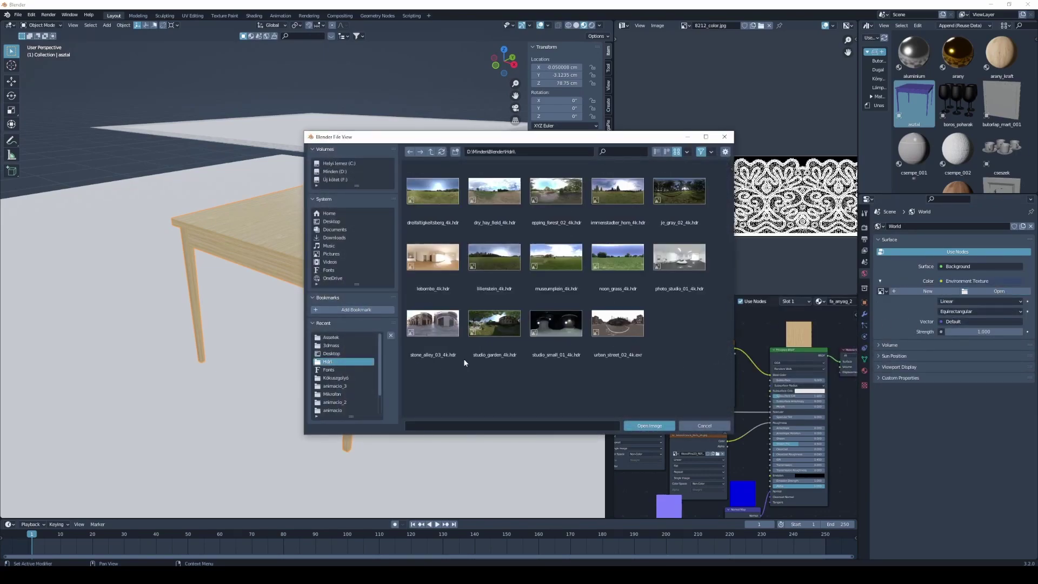
double_click(674, 262)
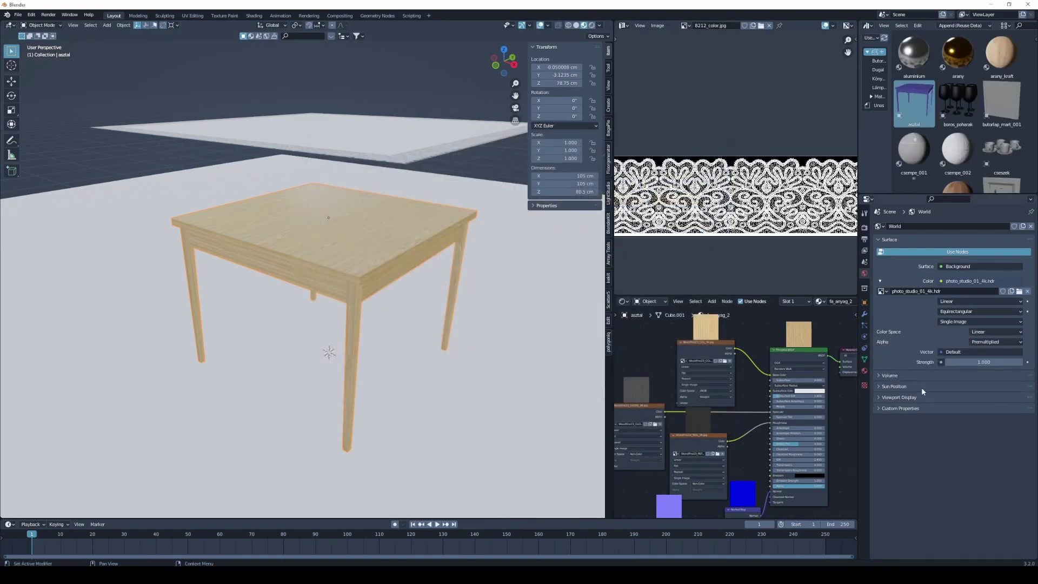
Step: Render with Cycles on GPU Compute and preview the viewport in Rendered shading
click(865, 227)
click(947, 227)
click(950, 253)
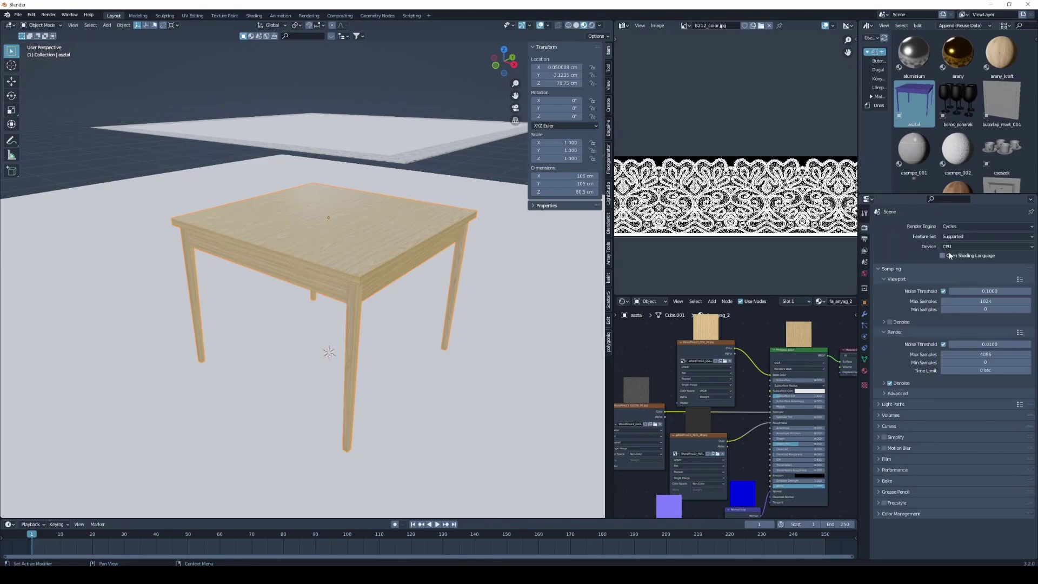
click(943, 247)
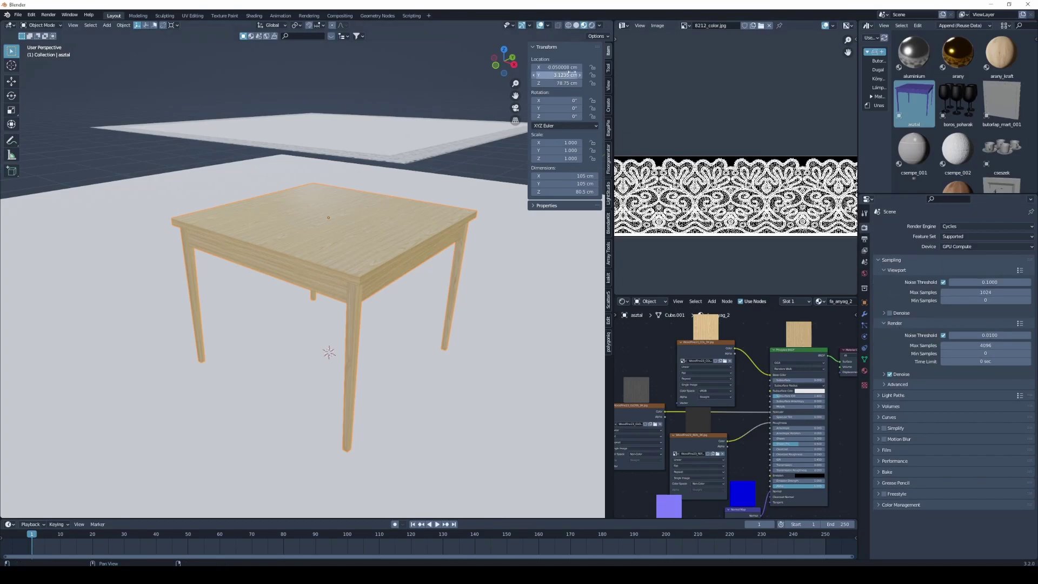
key(z)
click(440, 329)
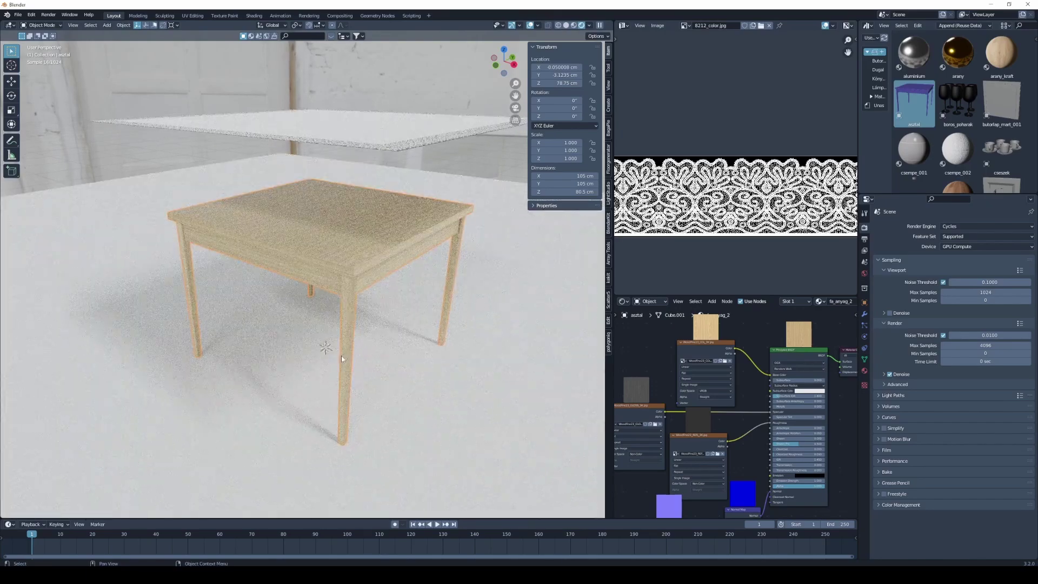
mouse_move(333, 367)
middle_down()
mouse_move(348, 362)
mouse_move(349, 335)
middle_up()
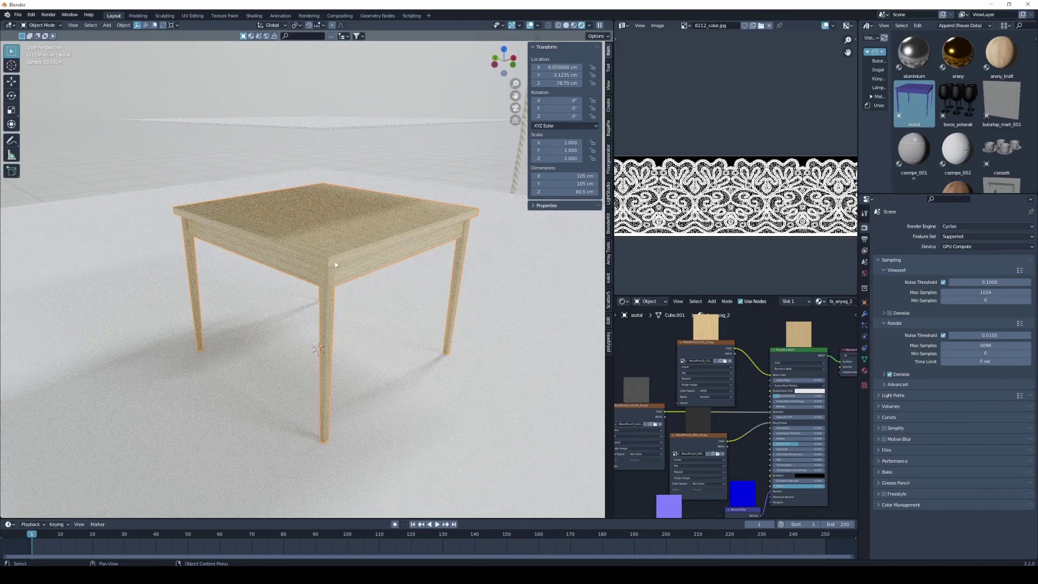
Step: Lower the lace plane along Z until it sits just above the tabletop at 84.62 cm
click(333, 128)
key(g)
key(z)
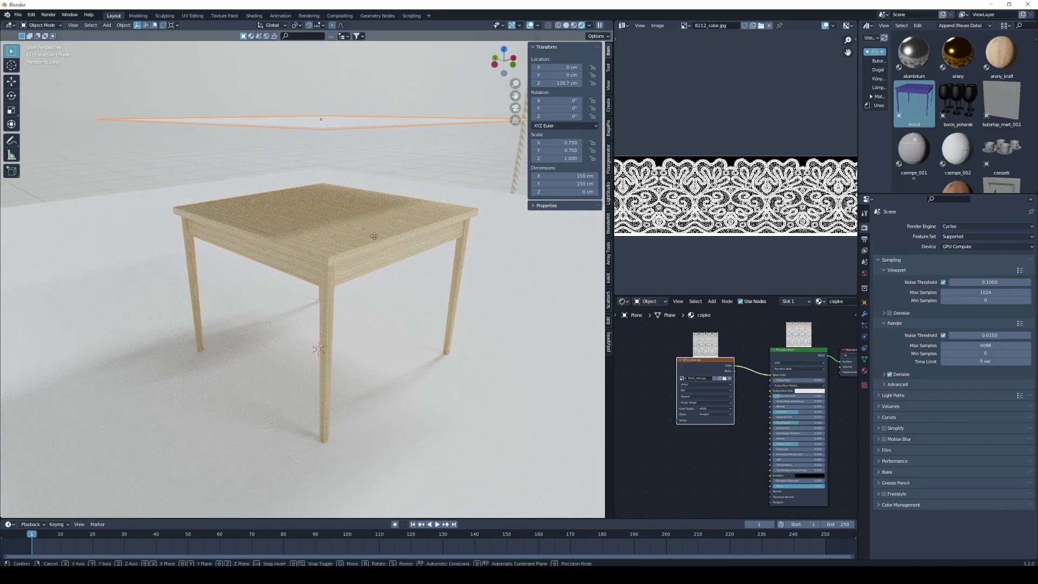
click(375, 308)
middle_drag(376, 308, 370, 293)
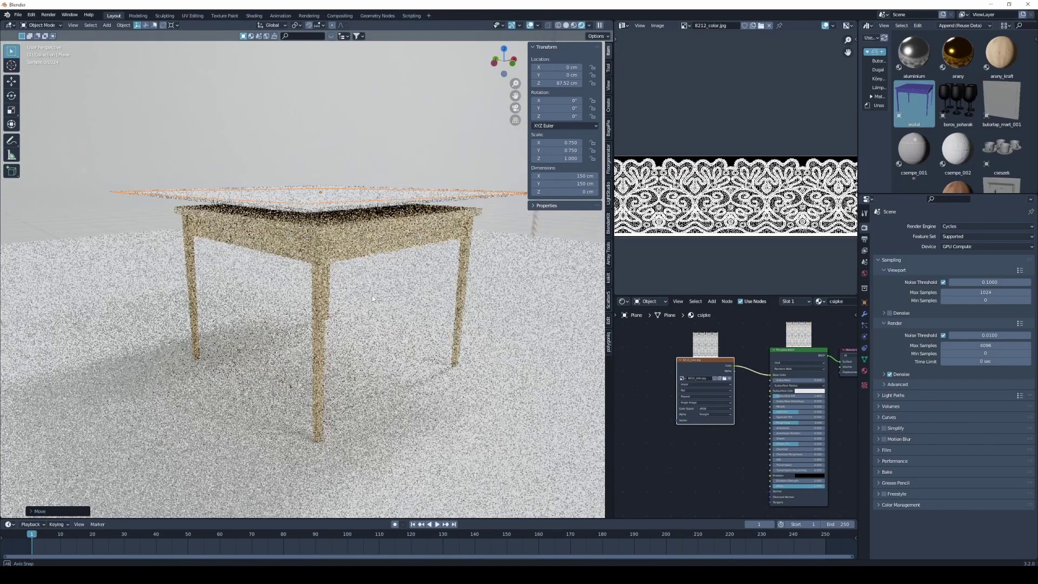
key(g)
key(z)
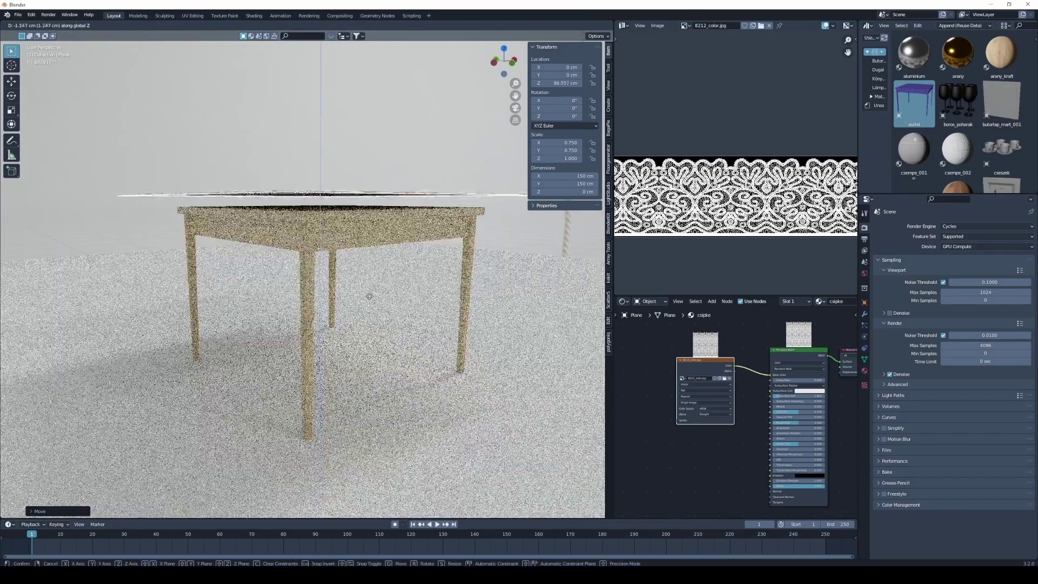
click(369, 295)
mouse_move(370, 295)
middle_down()
mouse_move(378, 291)
mouse_move(336, 313)
middle_up()
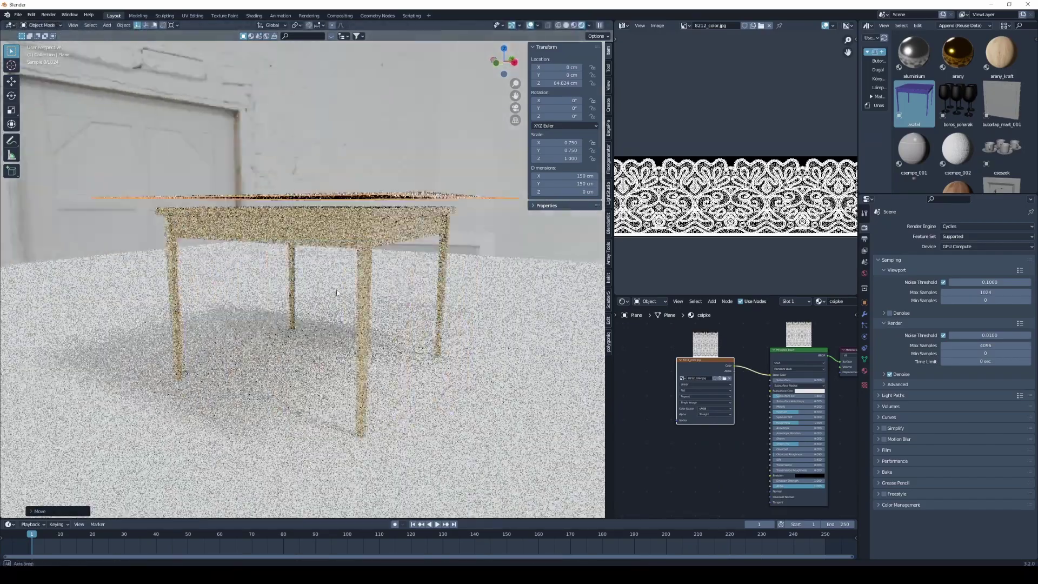
scroll(336, 312, down, 3)
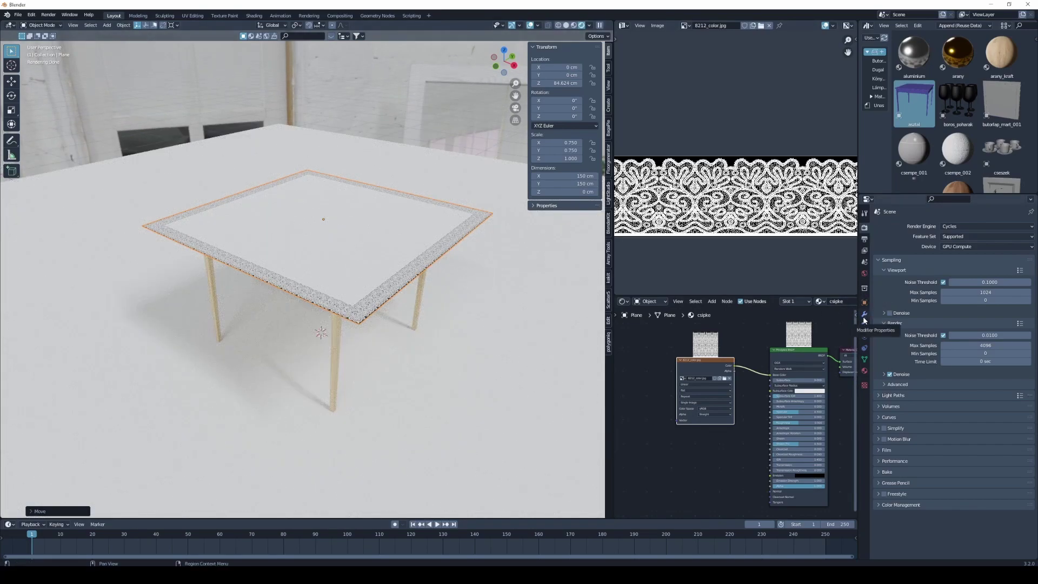
Step: Give the plane Cloth physics, make the table a Collision object, and play the drape
click(864, 338)
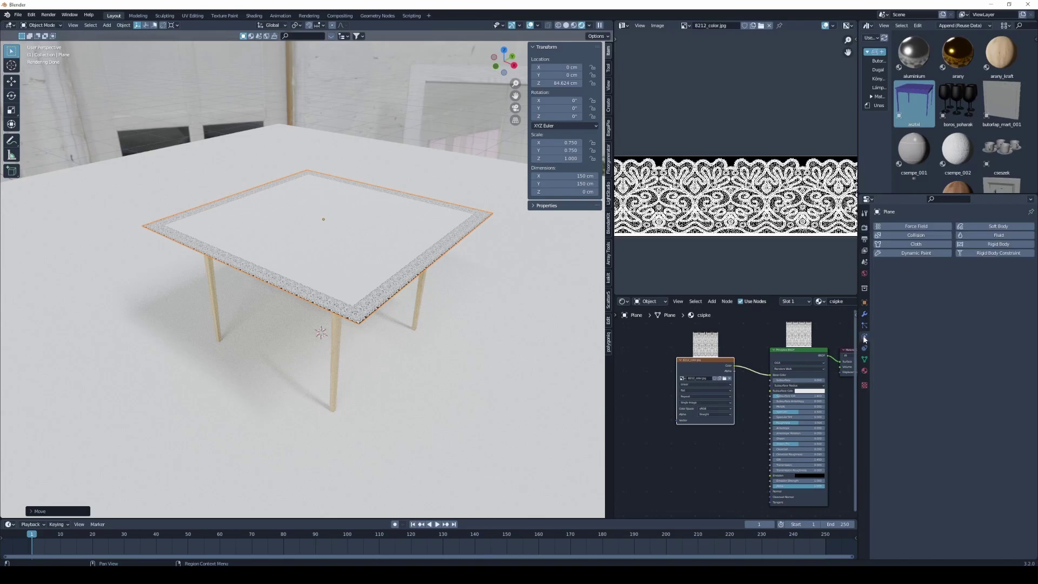
click(896, 242)
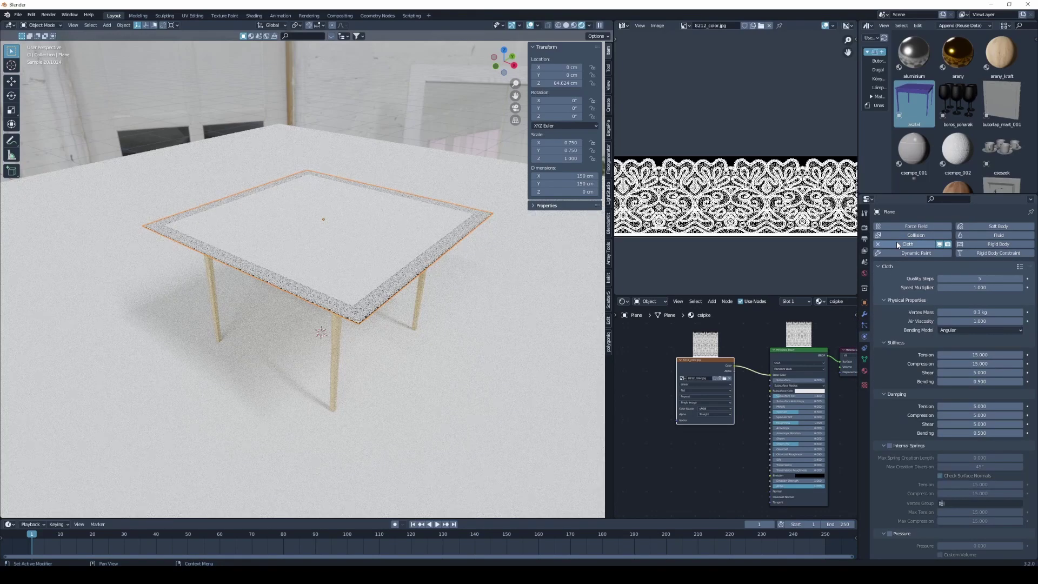
click(339, 332)
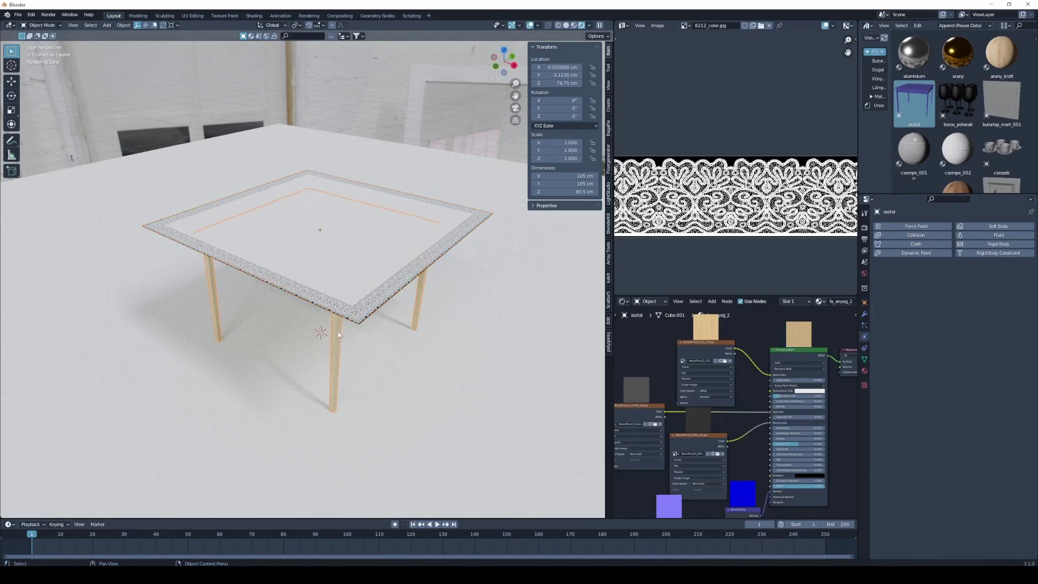
click(902, 236)
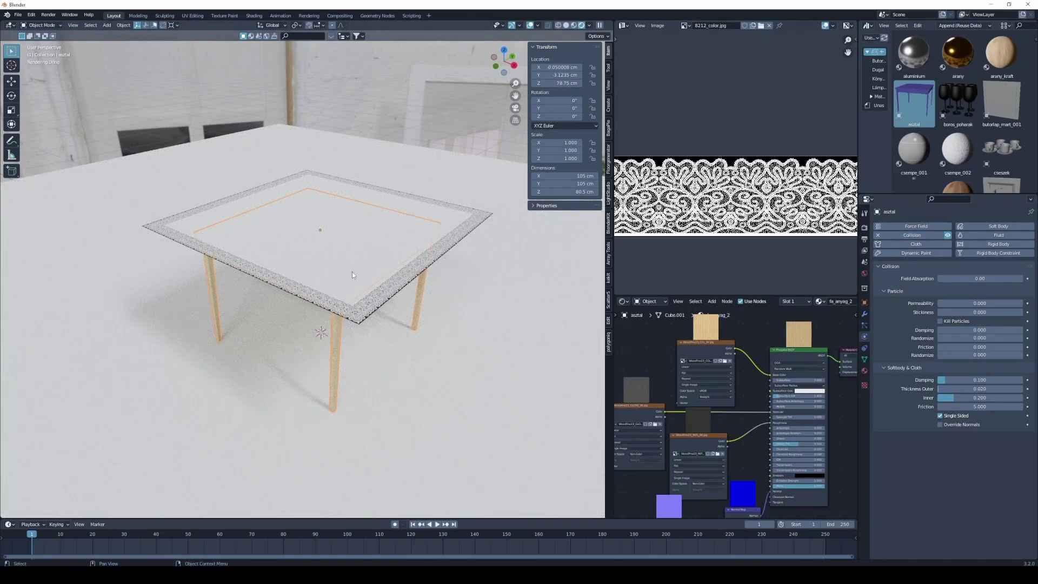
middle_drag(352, 274, 347, 333)
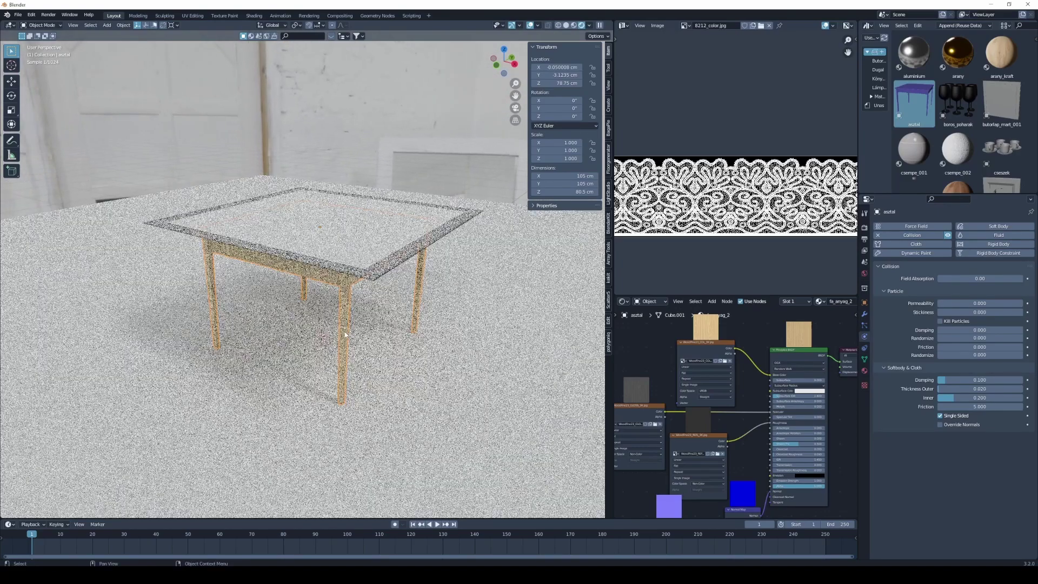
key(space)
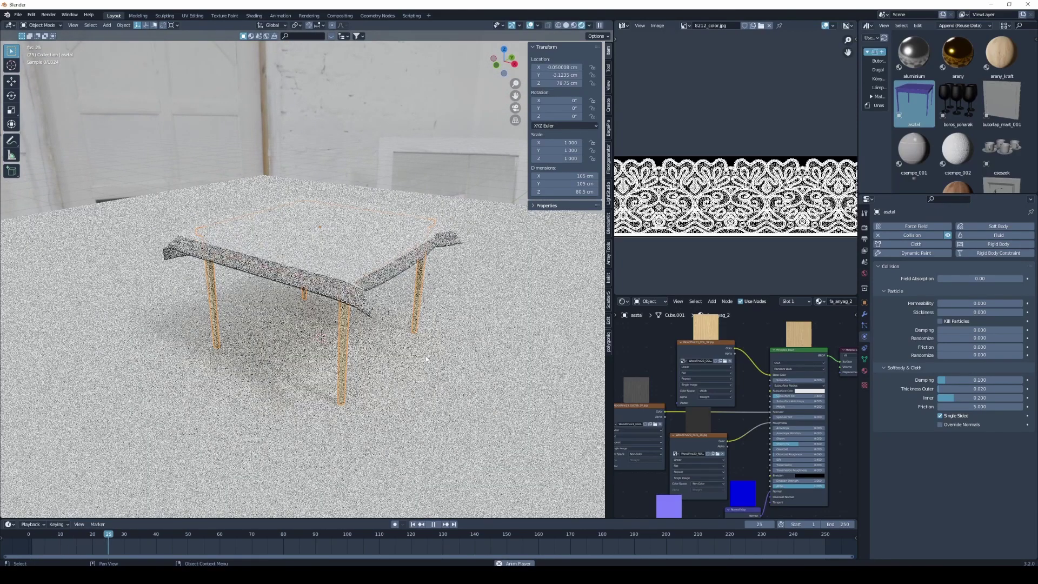
key(space)
Step: Inspect the draped cloth from low and high angles, then put the tablecloth into Edit Mode
scroll(343, 255, up, 1)
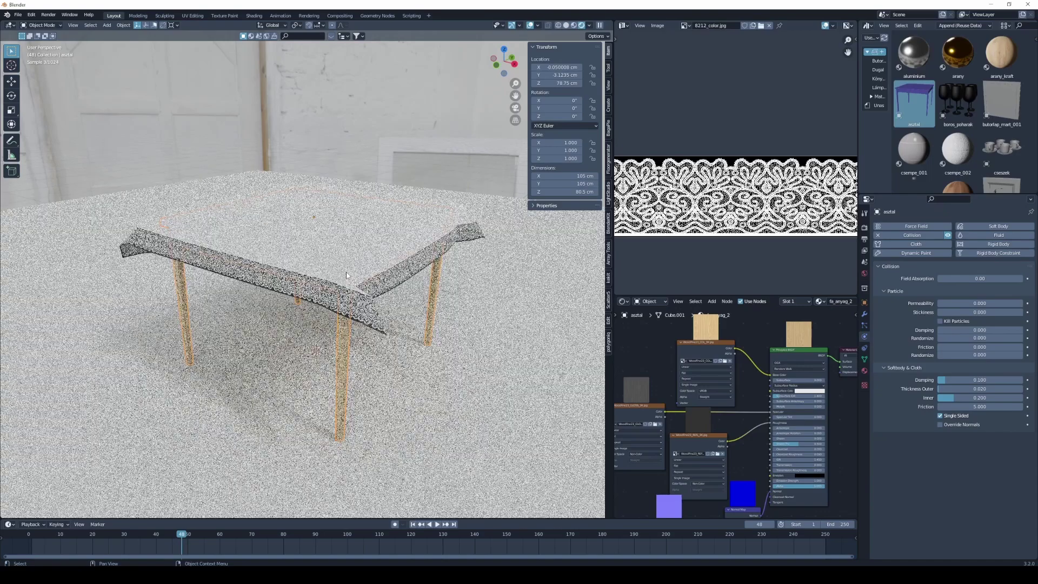
middle_drag(346, 275, 381, 312)
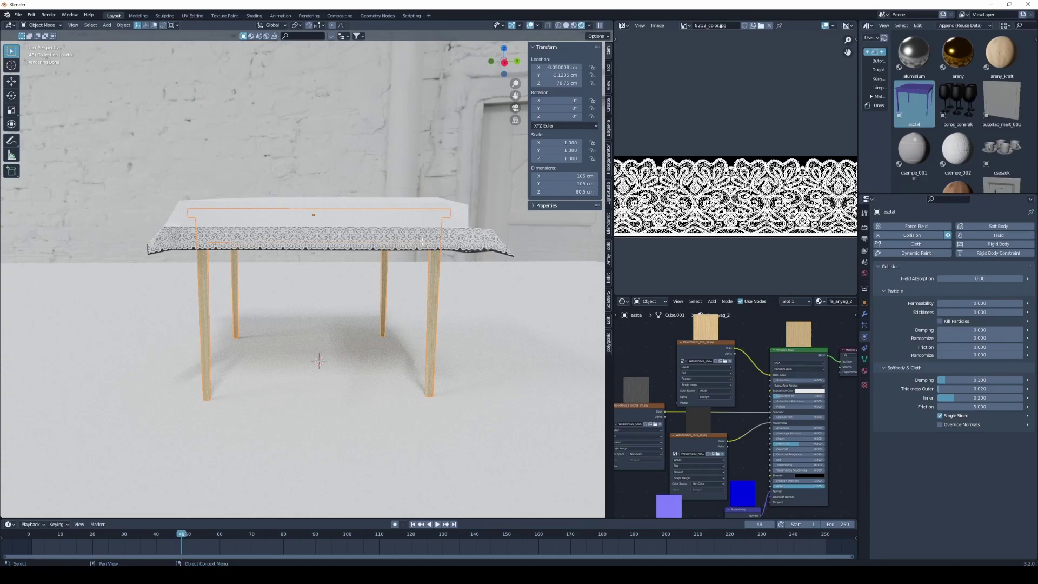
middle_drag(422, 242, 631, 292)
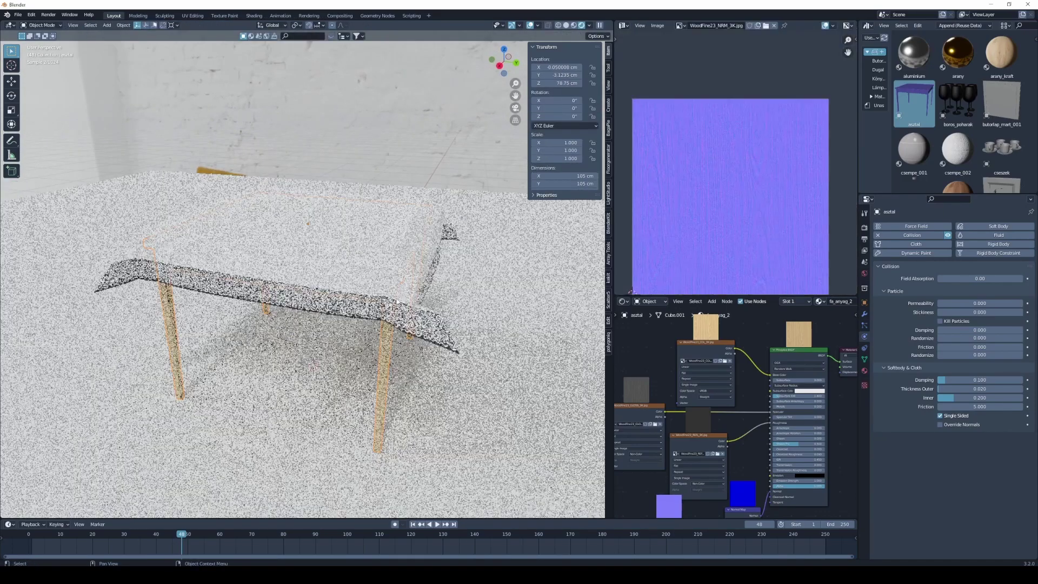
click(397, 301)
key(Tab)
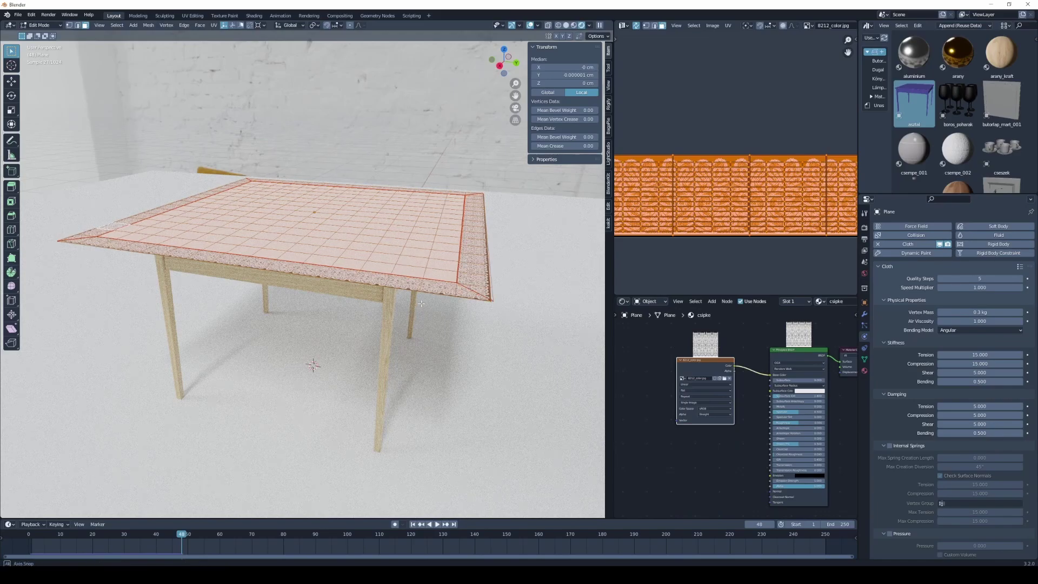
middle_drag(421, 304, 431, 302)
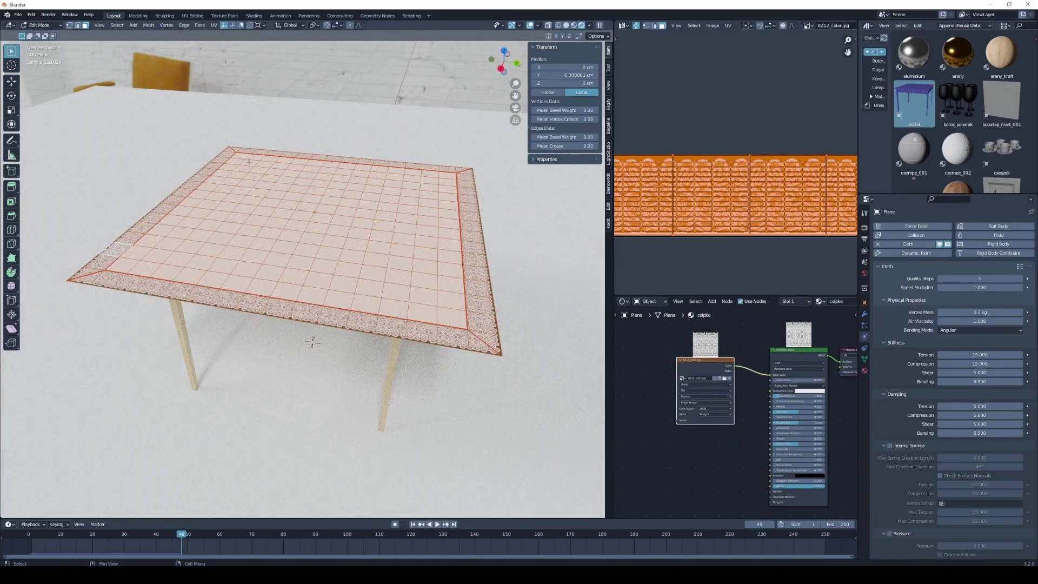
Step: Leave Edit Mode and return the playback to the first frame
key(Tab)
middle_drag(301, 315, 247, 380)
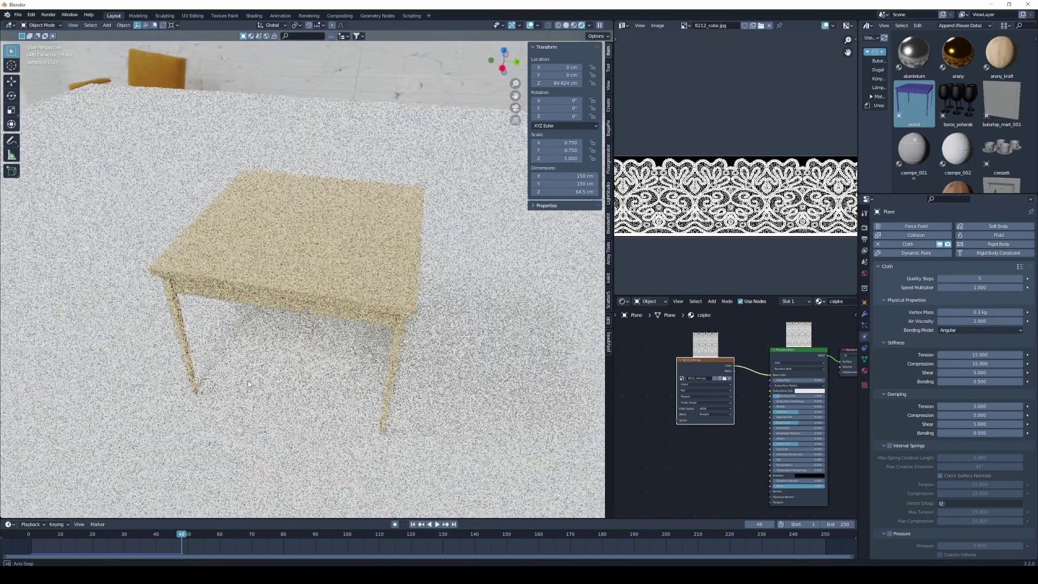
drag(182, 535, 51, 536)
key(Escape)
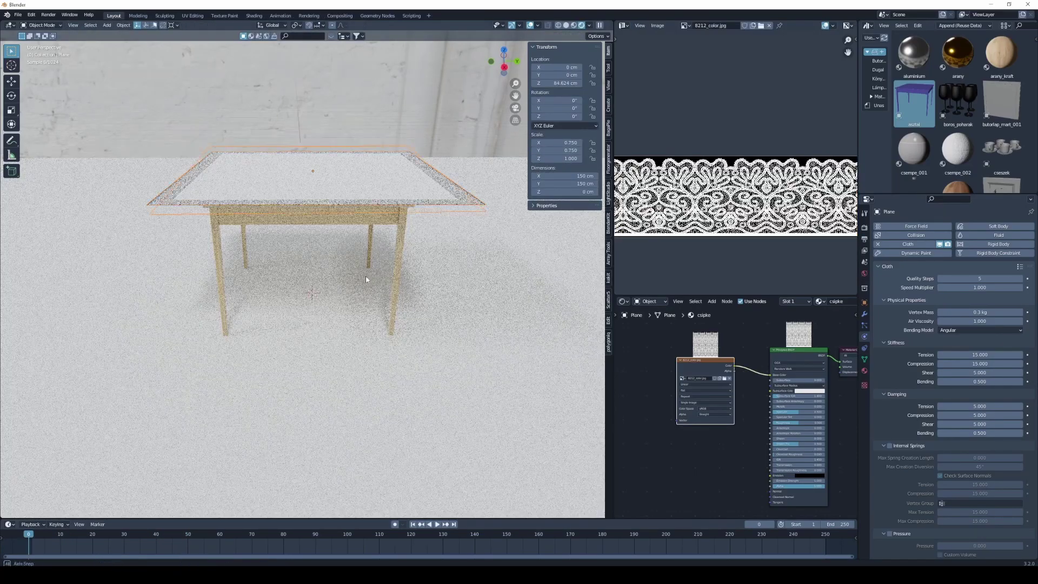
middle_drag(366, 277, 313, 319)
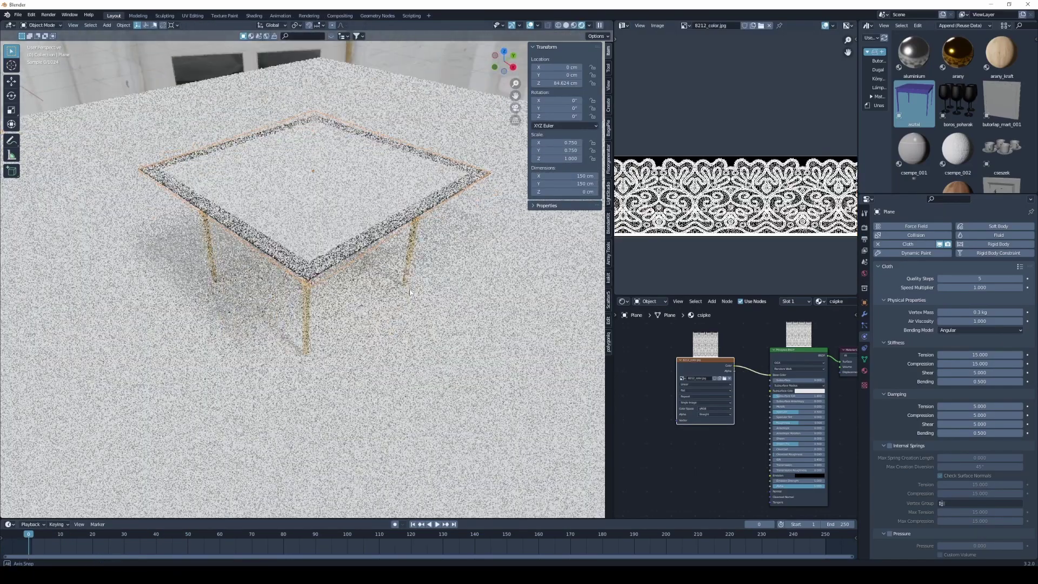
scroll(314, 319, up, 2)
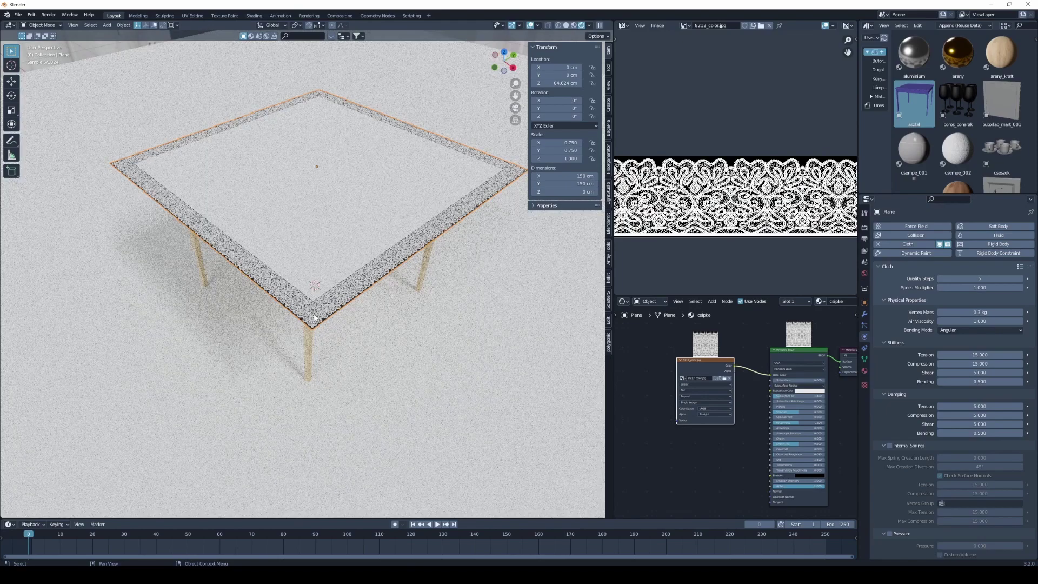
Step: Add a Simple Subdivision Surface at viewport level 2, placed above the Cloth modifier
click(864, 314)
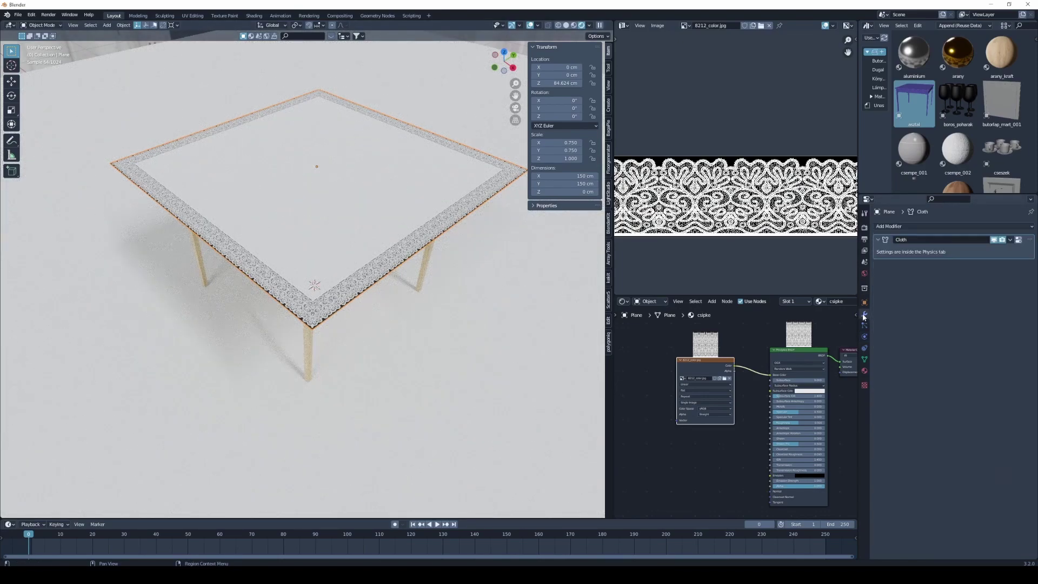
click(928, 226)
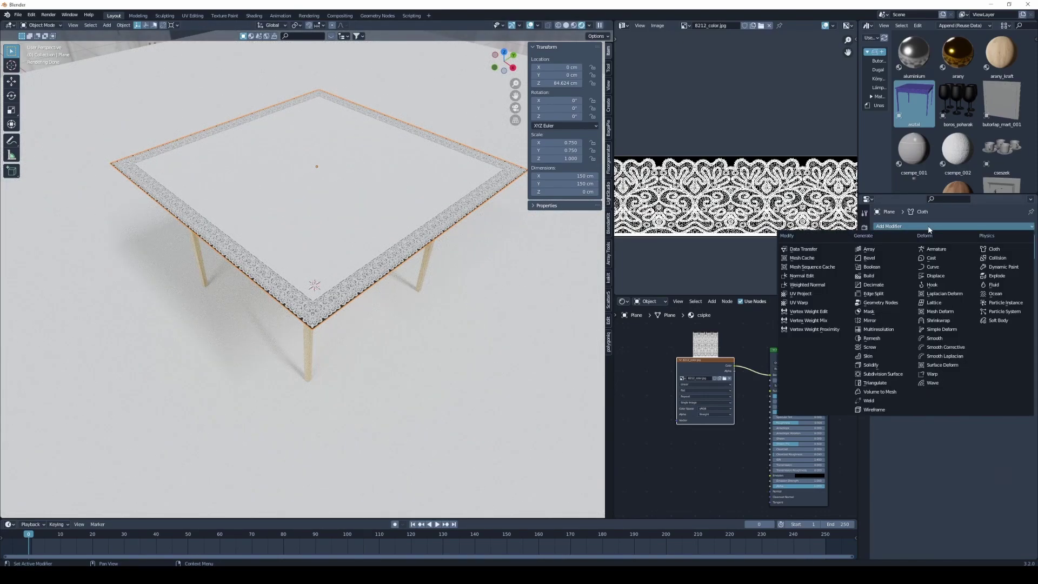
click(870, 375)
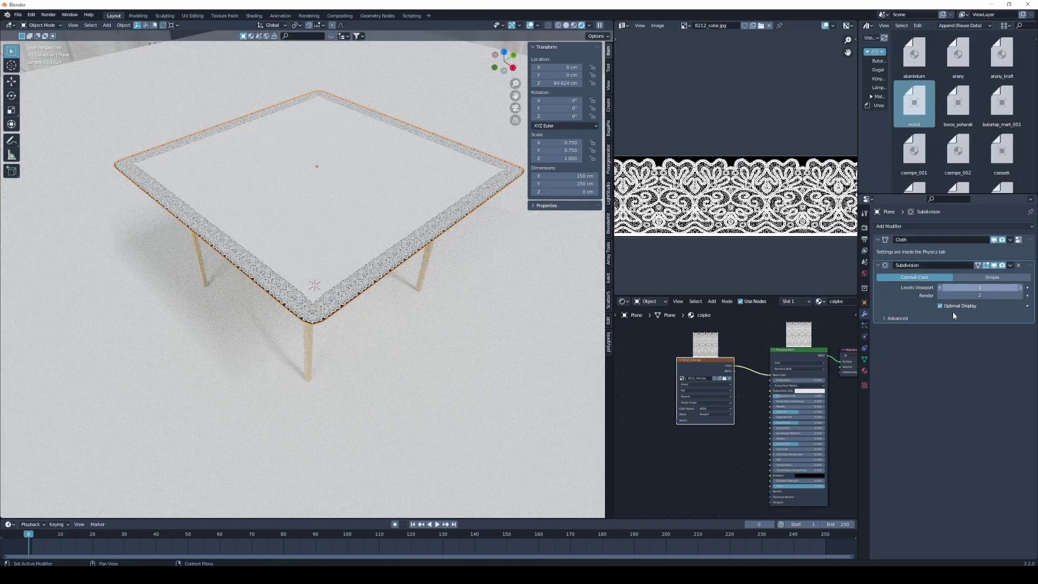
click(1021, 290)
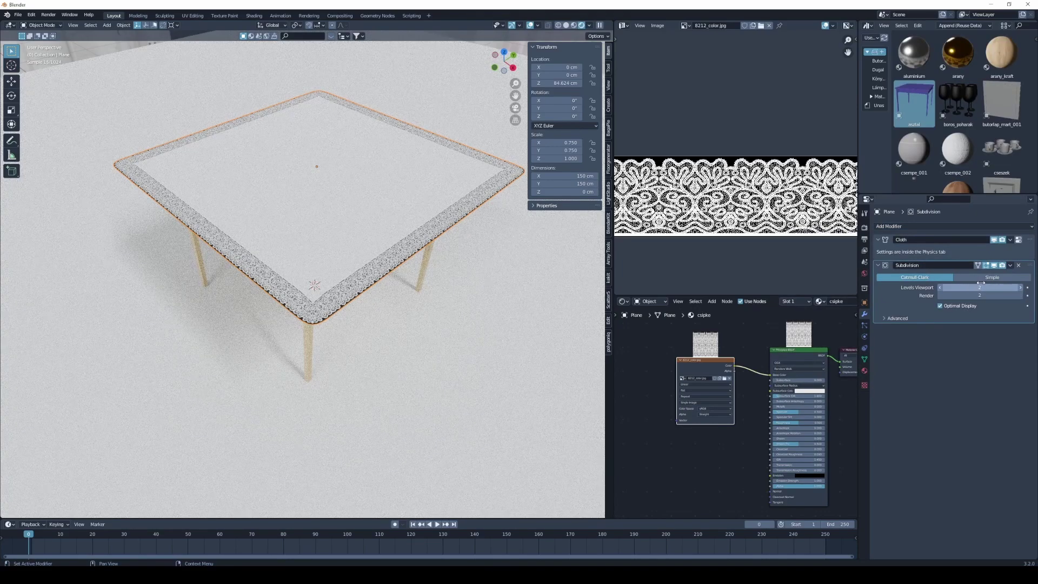
drag(1030, 265, 1031, 240)
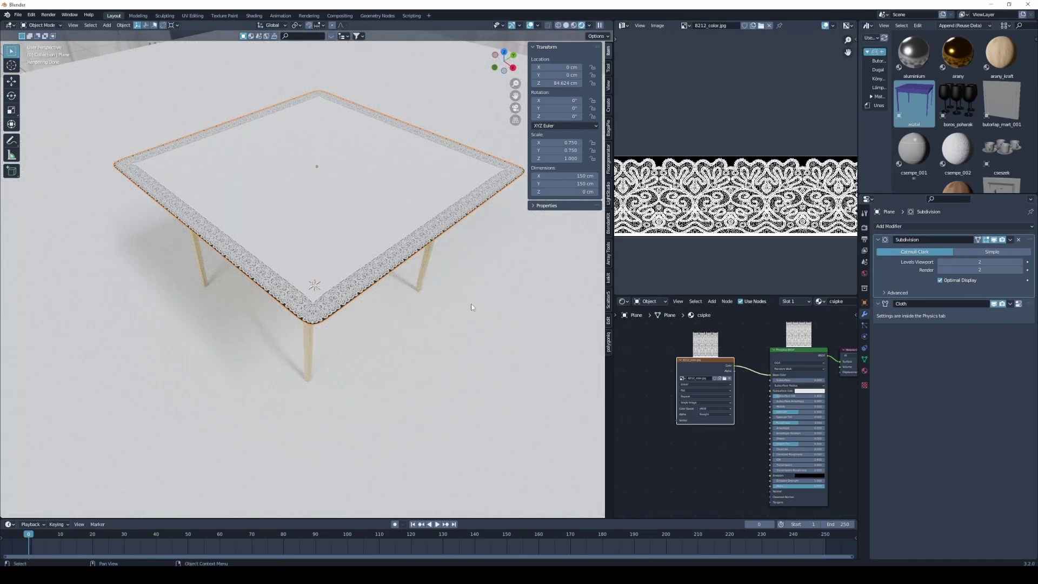
click(998, 252)
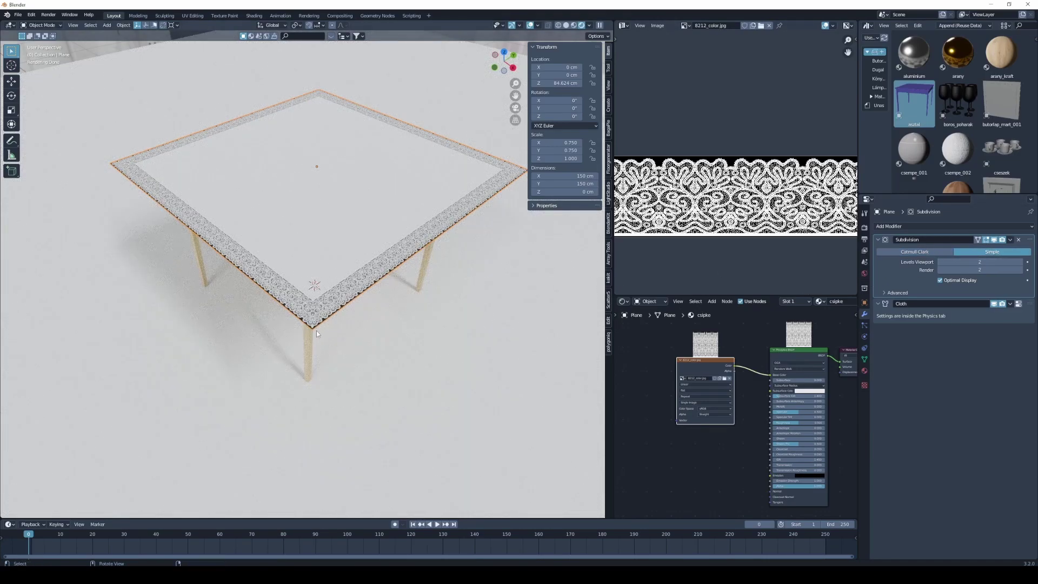
middle_drag(306, 328, 310, 317)
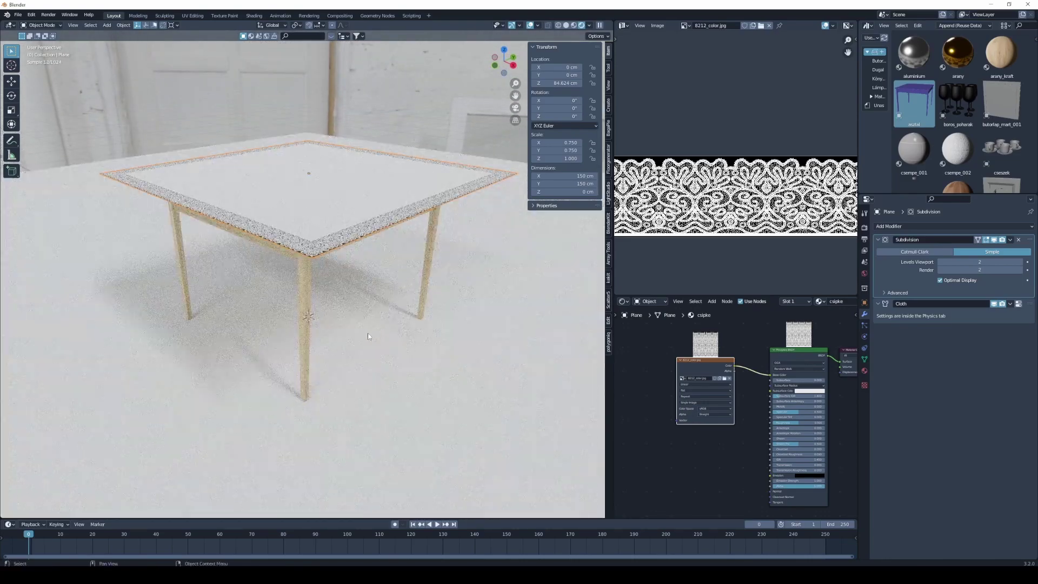
Step: Play the subdivided cloth simulation and zoom in closer to inspect it
key(space)
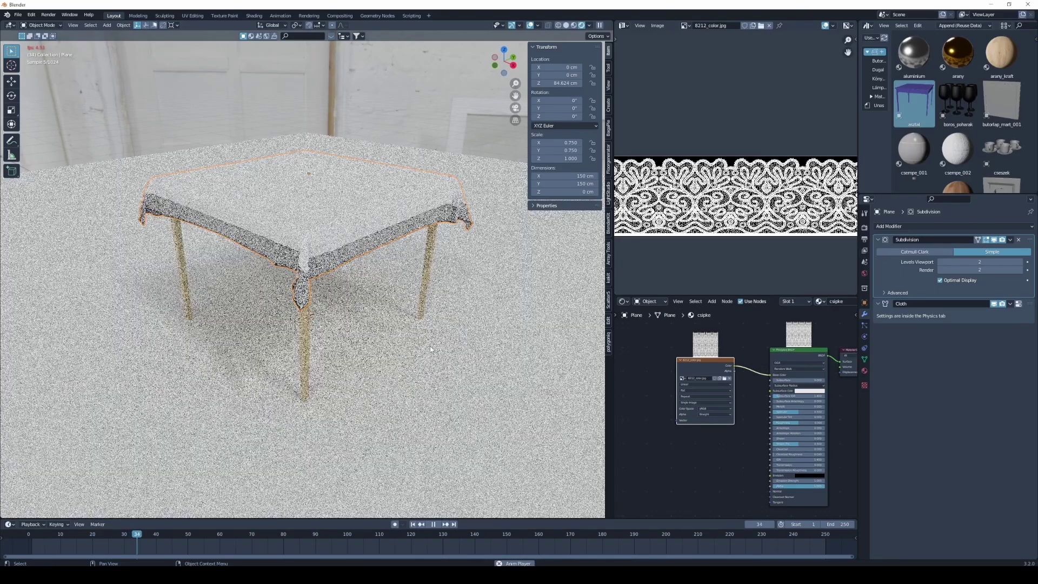
key(space)
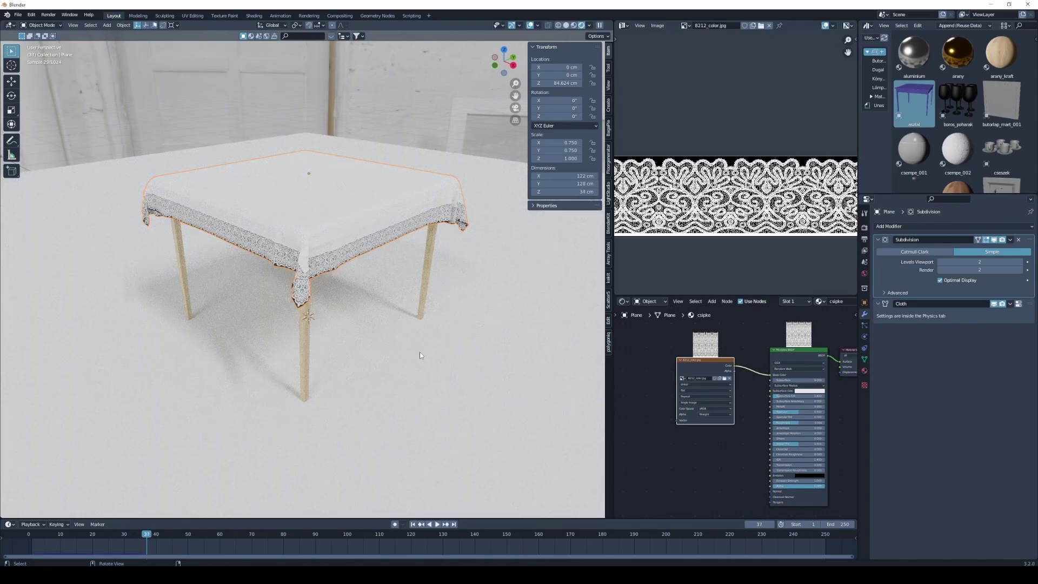
middle_drag(397, 357, 352, 346)
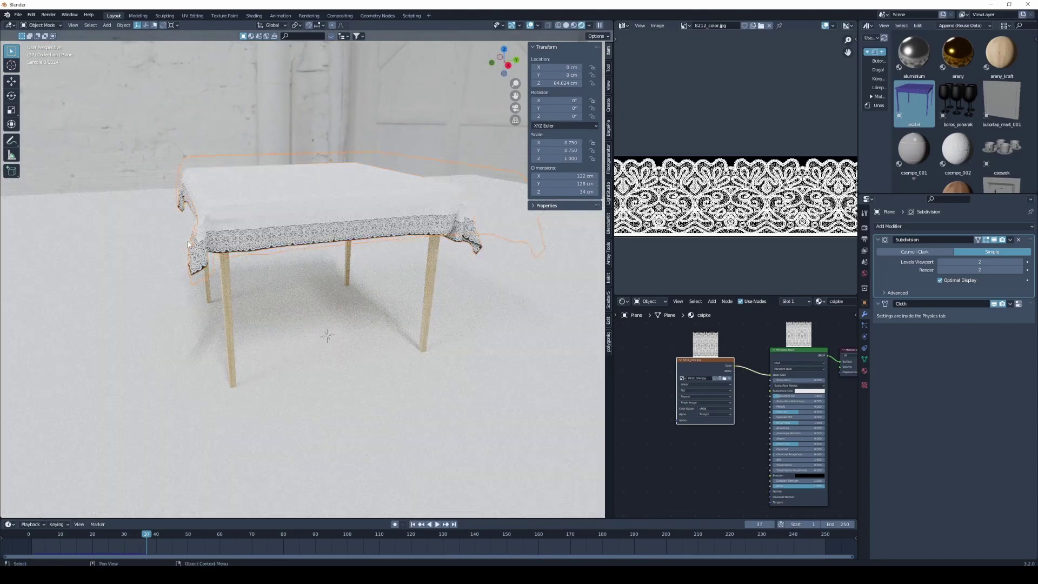
scroll(351, 346, up, 3)
scroll(194, 246, up, 3)
scroll(194, 246, up, 2)
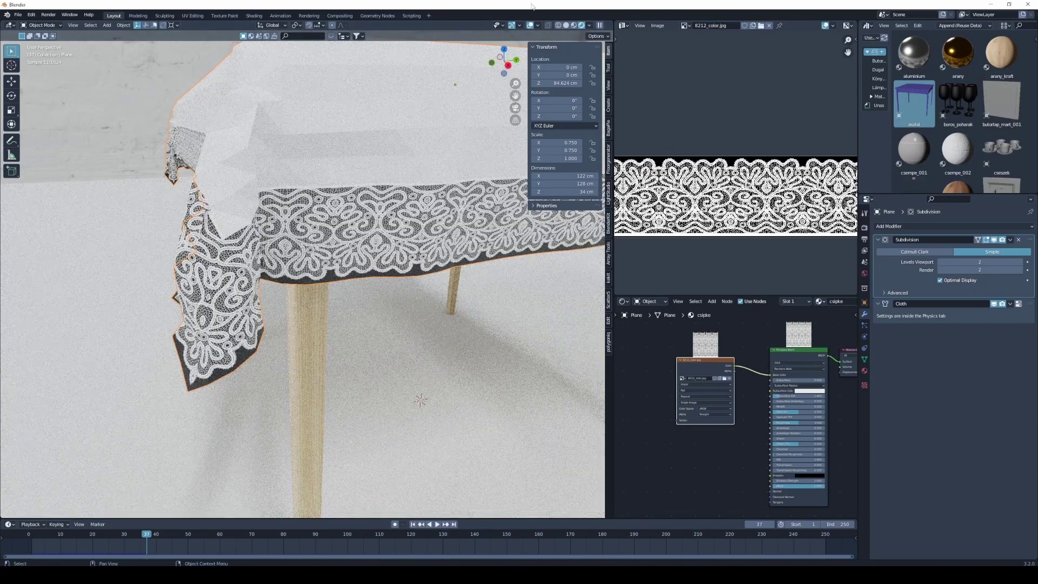
Step: Switch to Solid shading, replay the simulation, and scrub back to the start
click(566, 25)
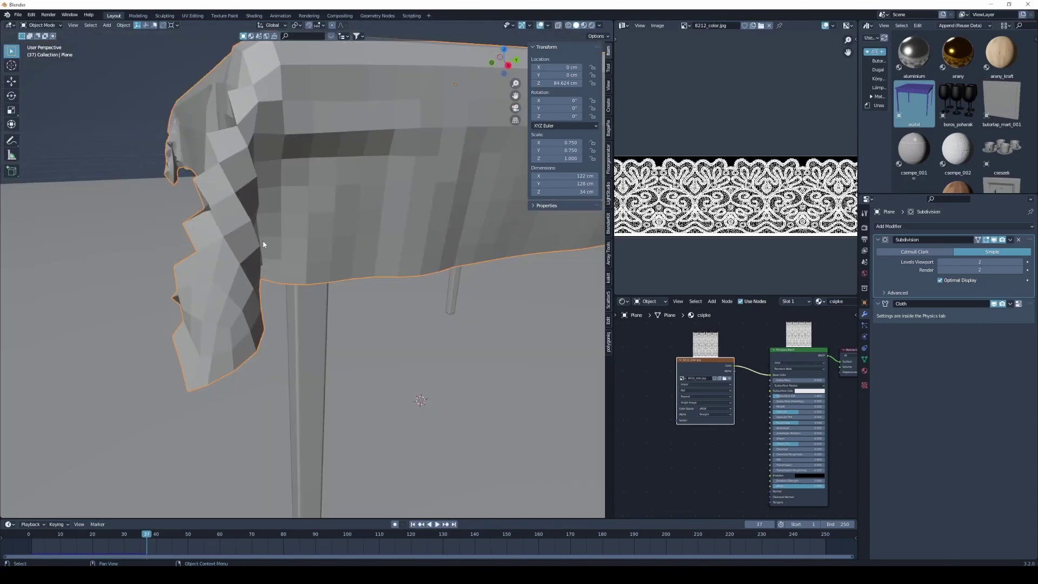
mouse_move(273, 254)
middle_down()
mouse_move(278, 321)
mouse_move(338, 331)
mouse_move(209, 314)
mouse_move(357, 263)
mouse_move(365, 303)
mouse_move(456, 306)
mouse_move(435, 308)
middle_up()
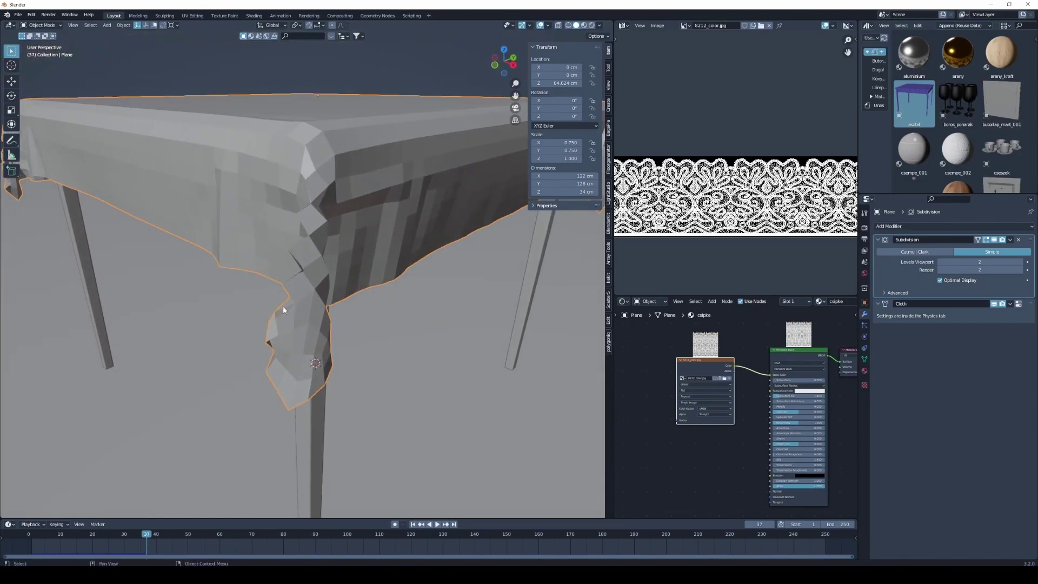
scroll(301, 333, down, 5)
middle_drag(302, 333, 326, 314)
key(space)
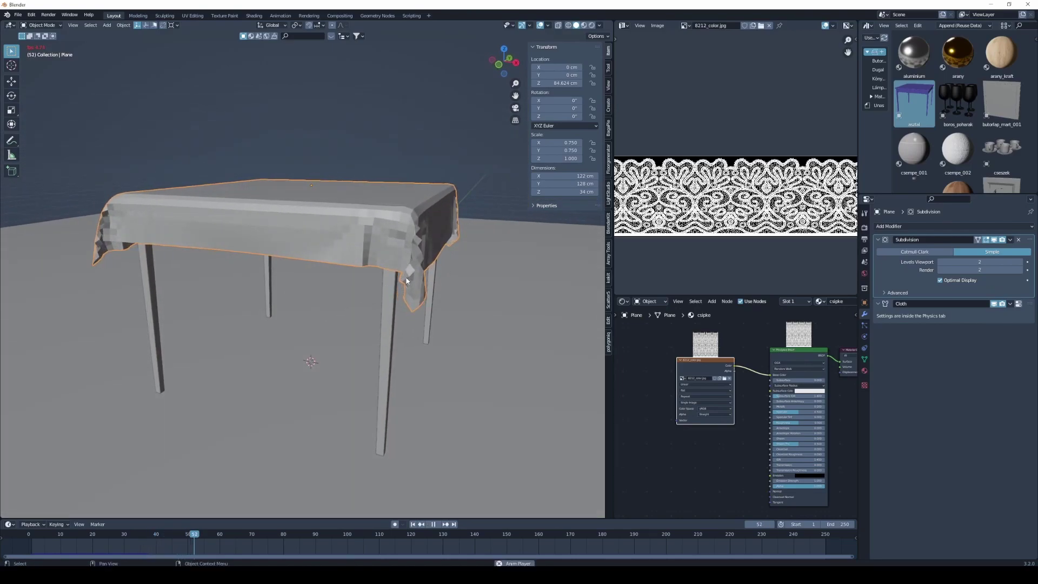
key(space)
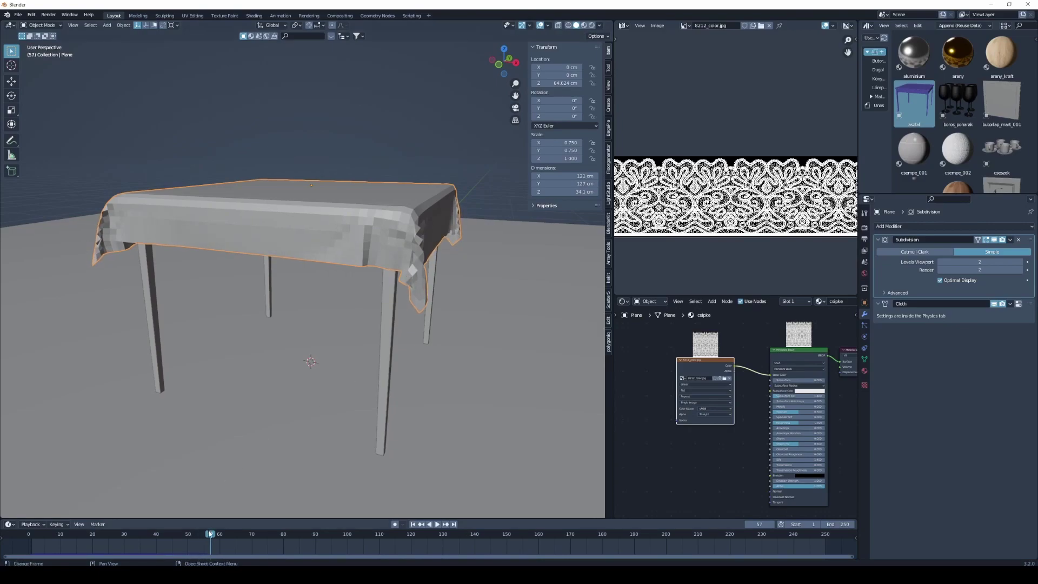
drag(208, 535, 28, 535)
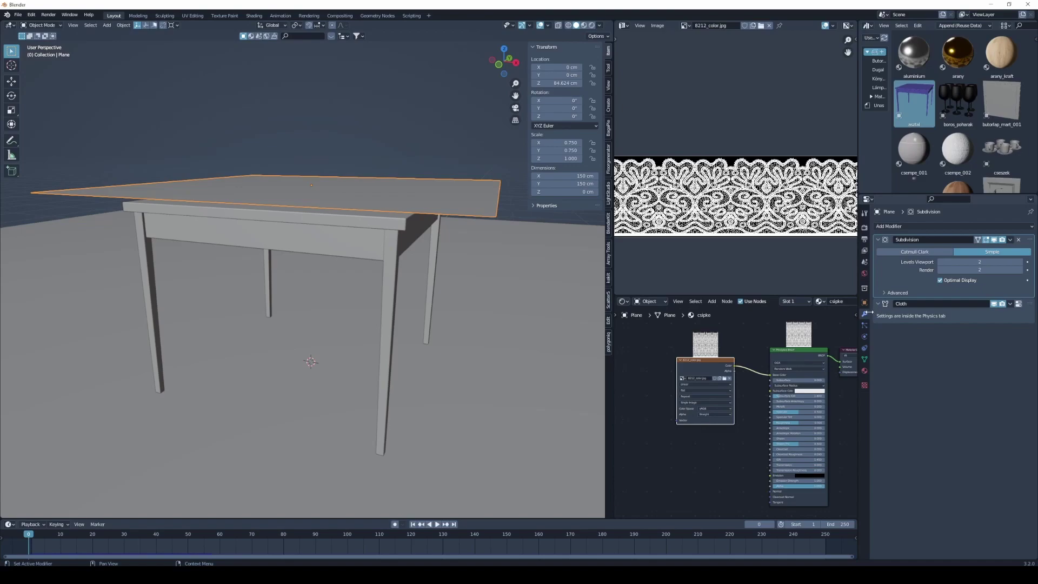
Step: Enable cloth Self Collisions, replay the simulation, and rewind it to frame 0
click(864, 337)
scroll(880, 323, down, 5)
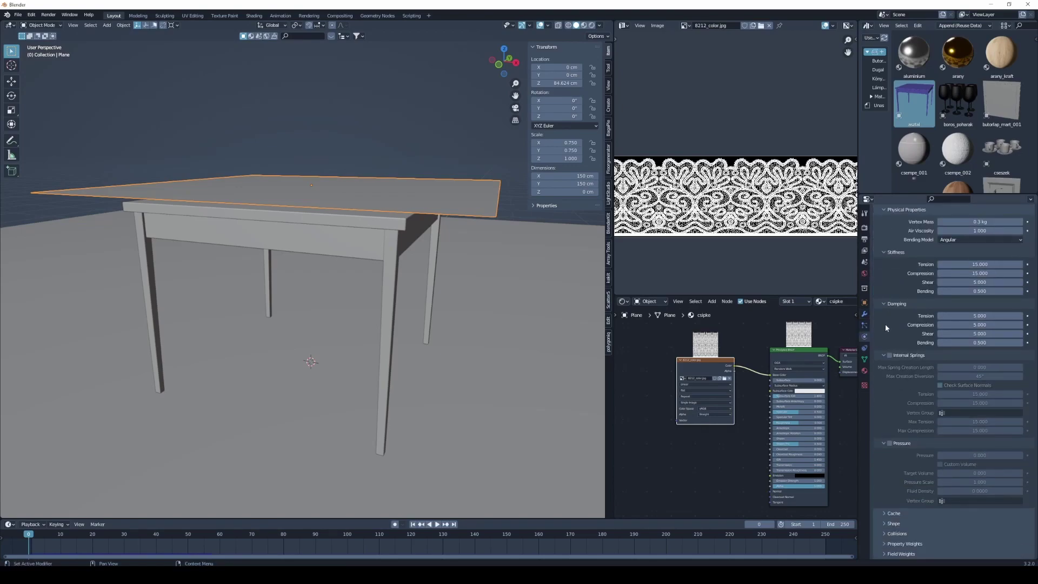
click(883, 533)
scroll(885, 513, down, 5)
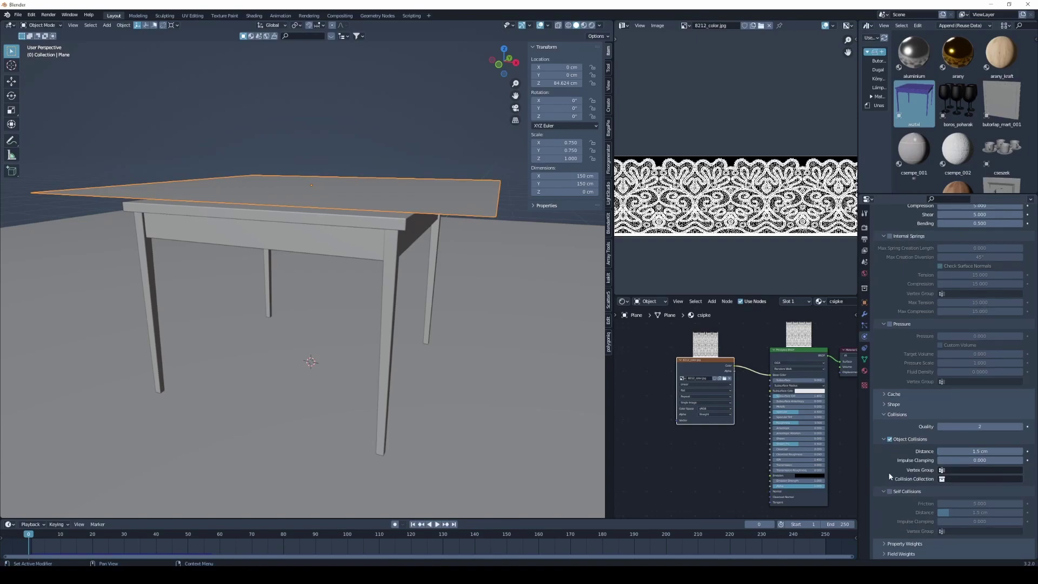
click(890, 492)
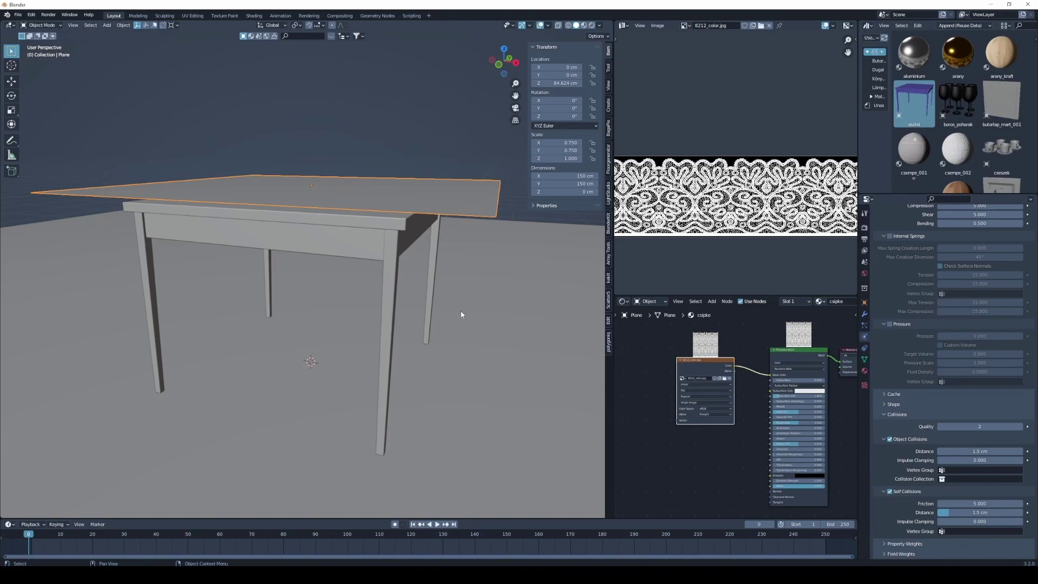
key(space)
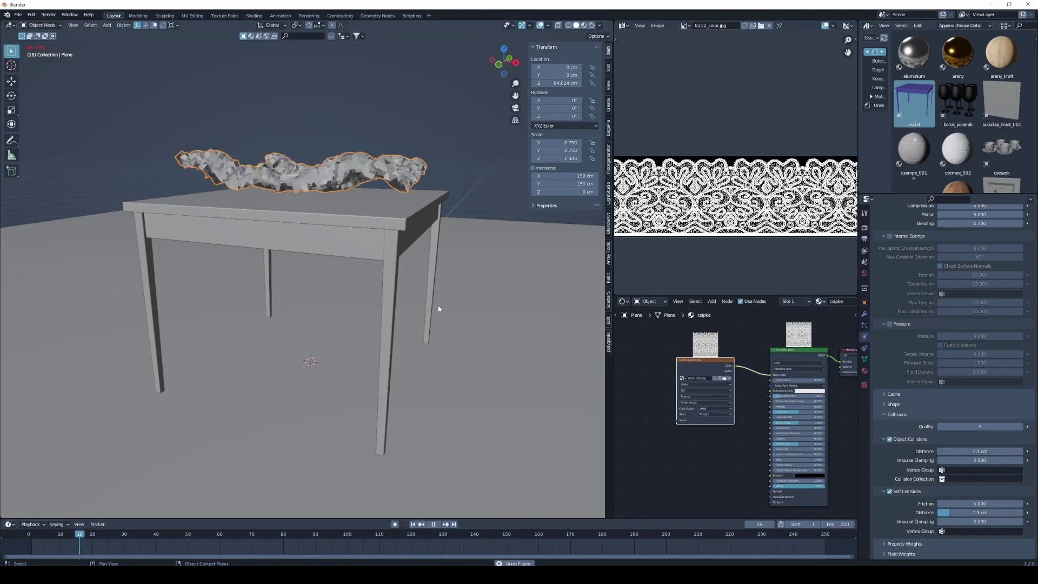
key(space)
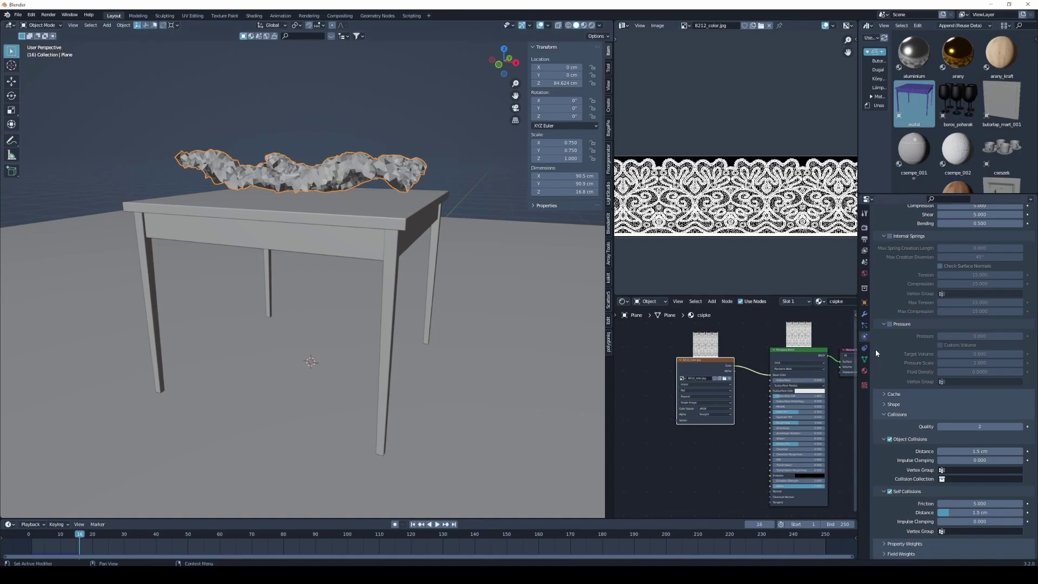
drag(87, 536, 28, 535)
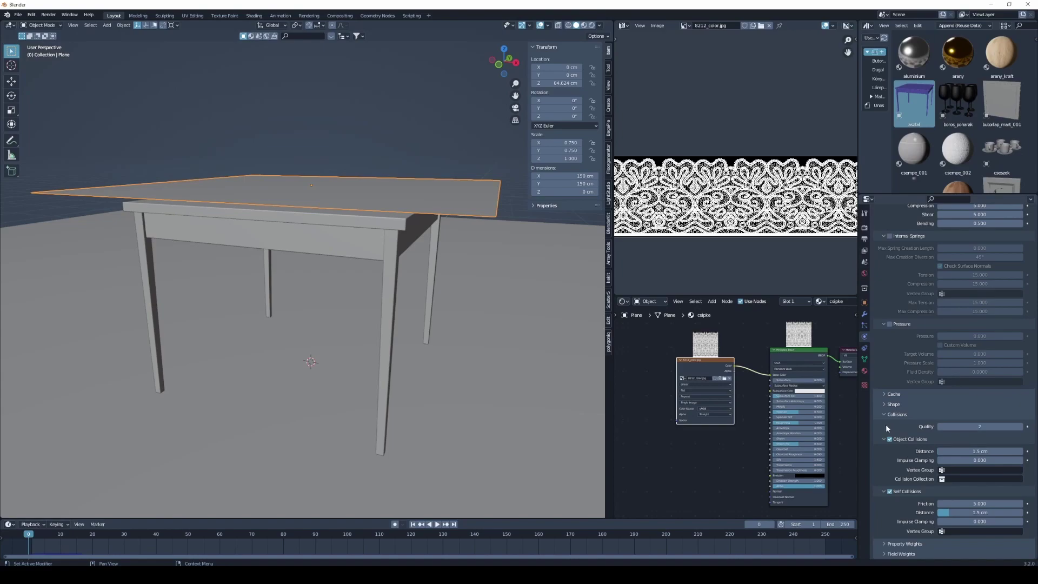
Step: Set the self-collision distance to 0.5 and run the drape to frame 41
double_click(950, 511)
text(0.5)
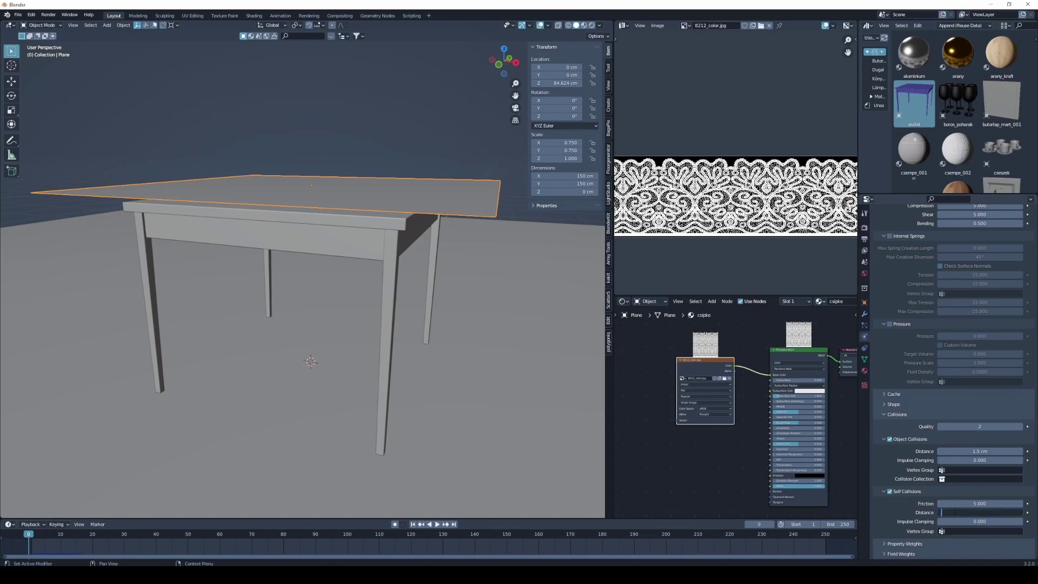
key(Return)
key(space)
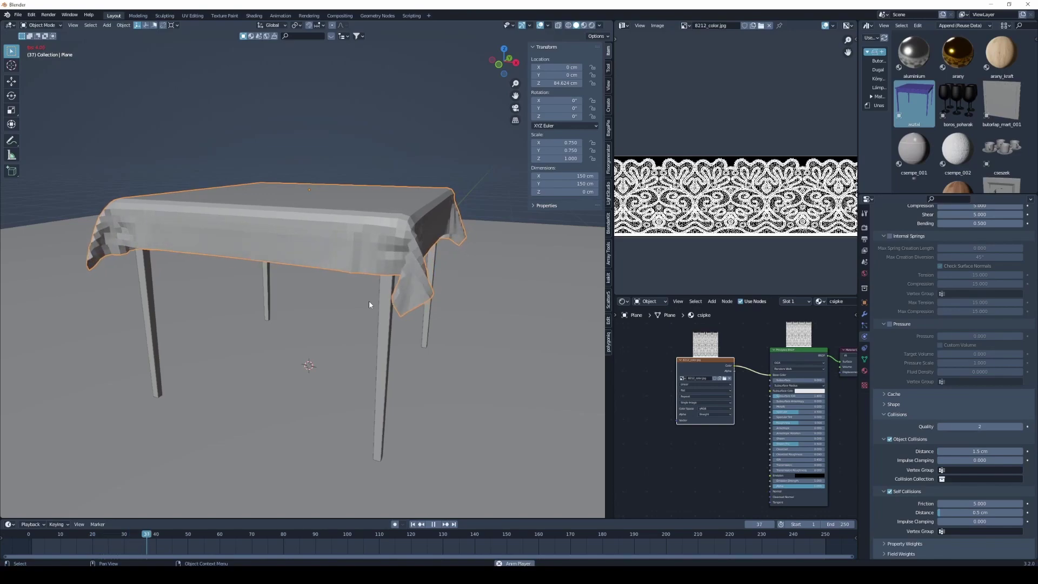
key(space)
mouse_move(369, 304)
middle_down()
mouse_move(362, 318)
mouse_move(513, 324)
mouse_move(426, 328)
middle_up()
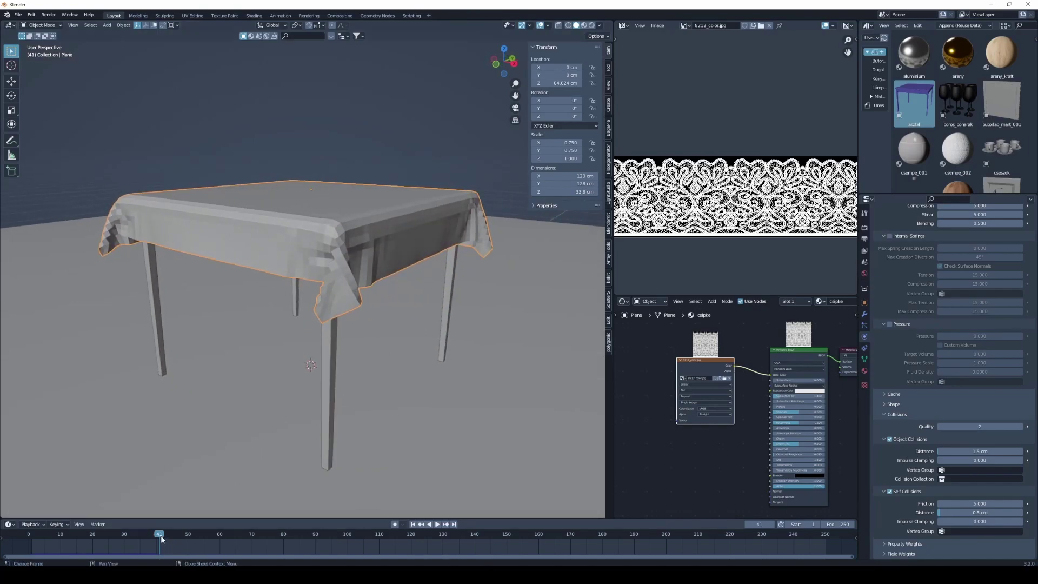
Step: Restart the simulation and adjust the subdivision modifier settings while it plays
click(43, 536)
key(space)
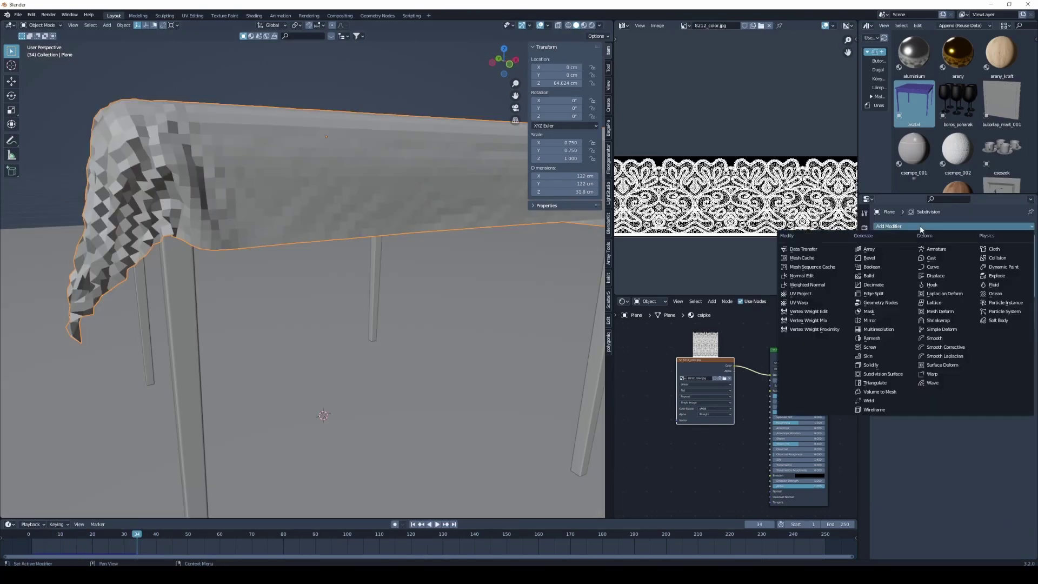
click(884, 374)
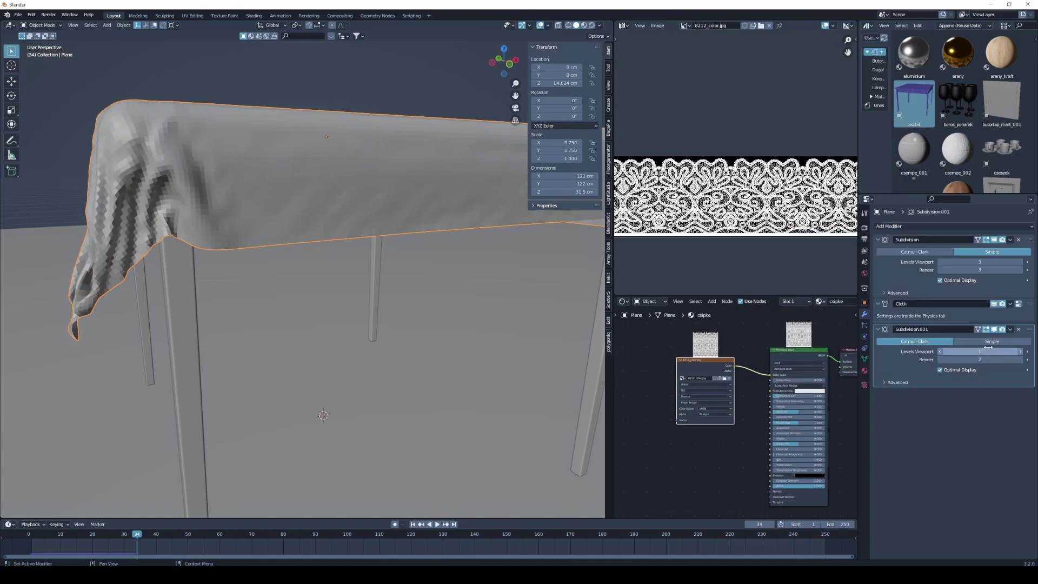
click(1016, 352)
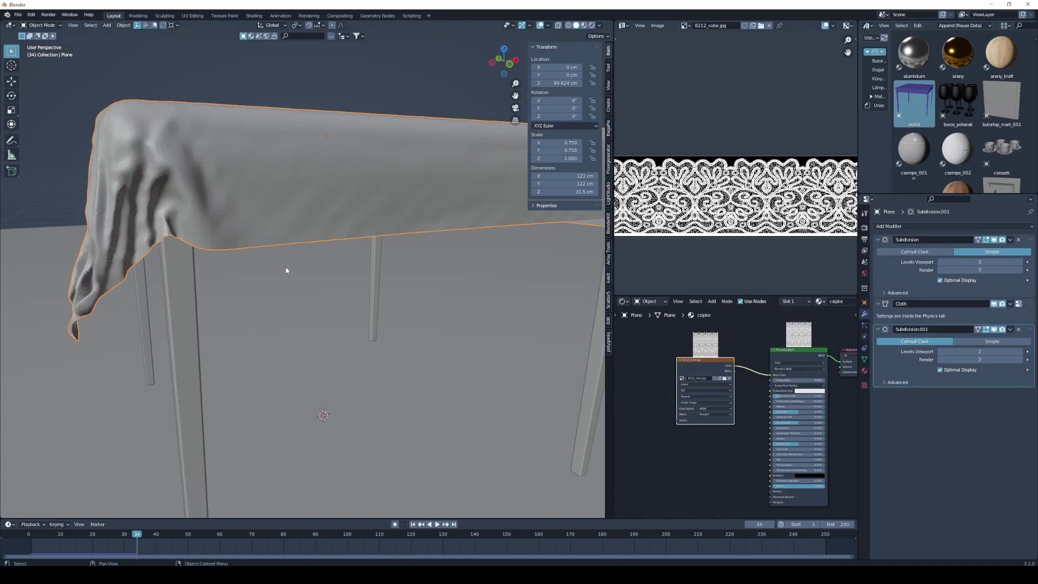
scroll(238, 275, down, 5)
mouse_move(244, 277)
middle_down()
mouse_move(382, 278)
mouse_move(191, 277)
middle_up()
scroll(297, 251, up, 2)
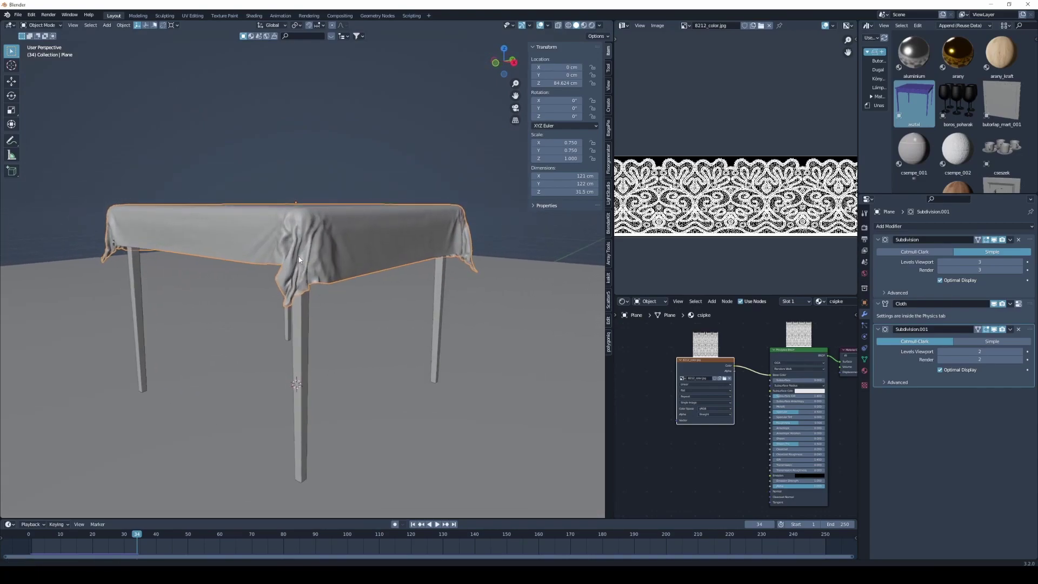
Step: Set subdivision Levels Viewport to 2, re-simulate from frame start, and preview in Rendered shading
click(940, 262)
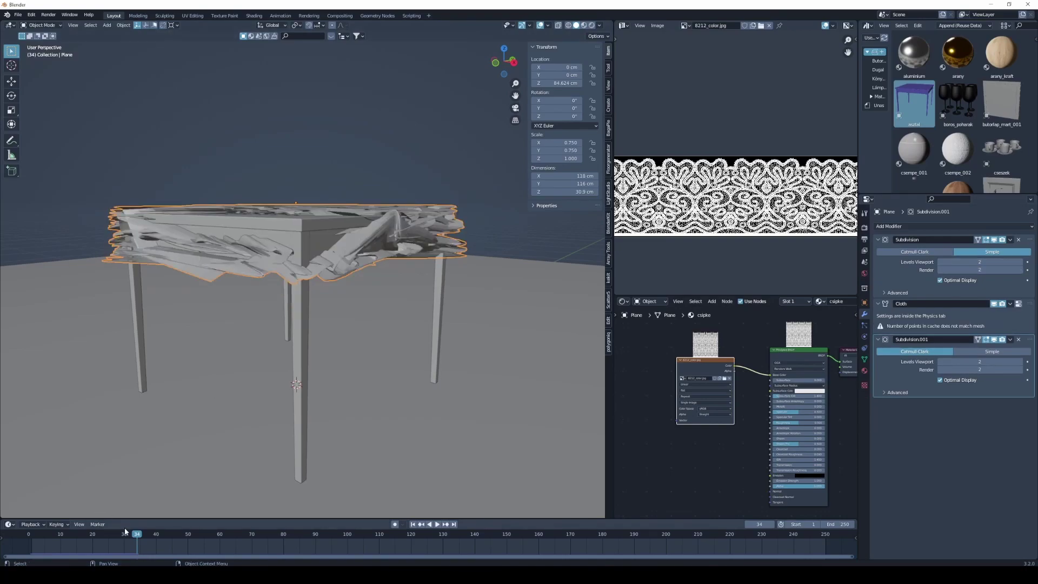
key(shift+Left)
key(space)
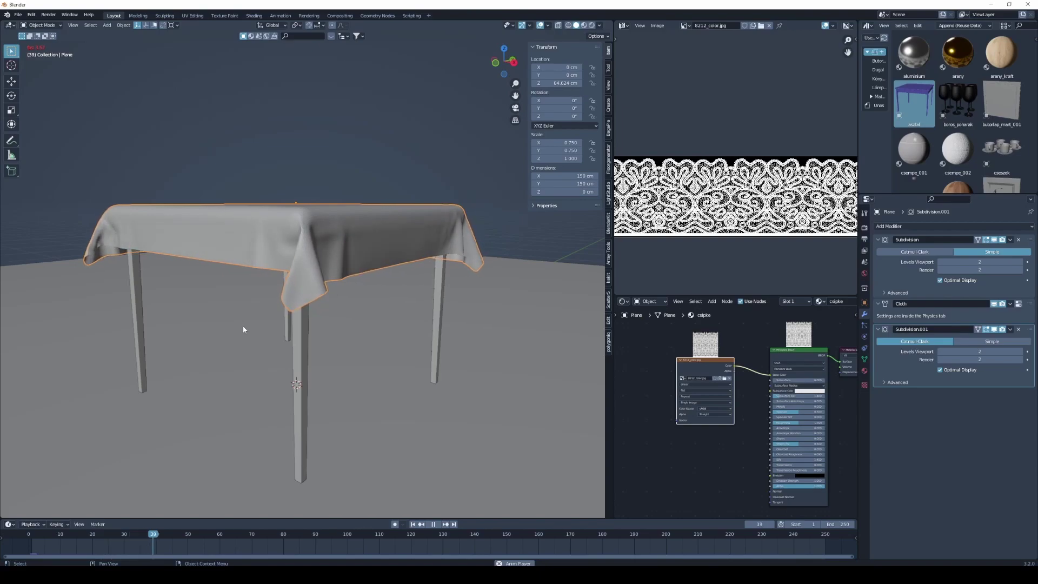
key(space)
mouse_move(491, 310)
middle_down()
mouse_move(455, 326)
mouse_move(277, 301)
middle_up()
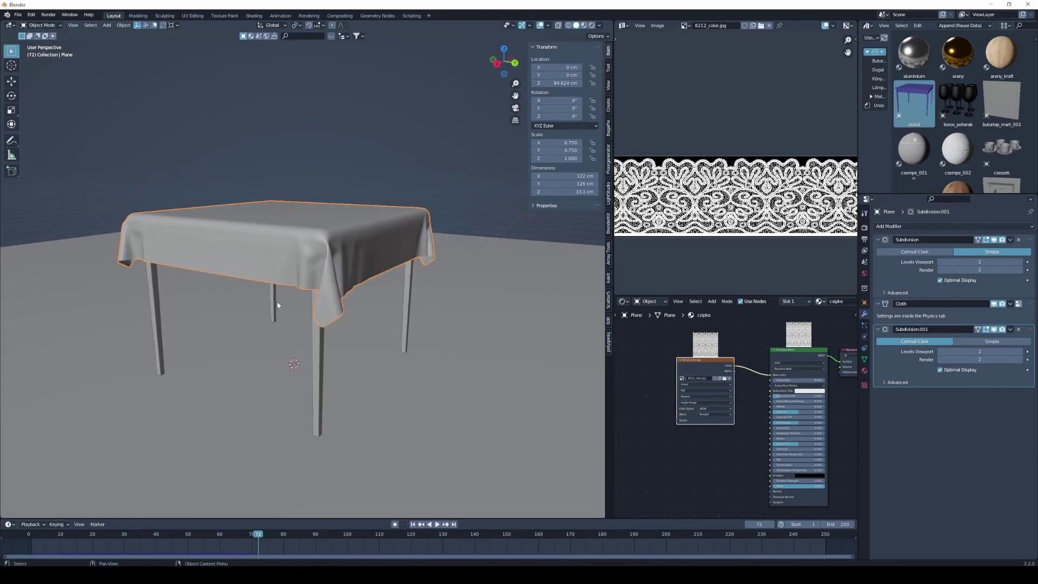
click(592, 24)
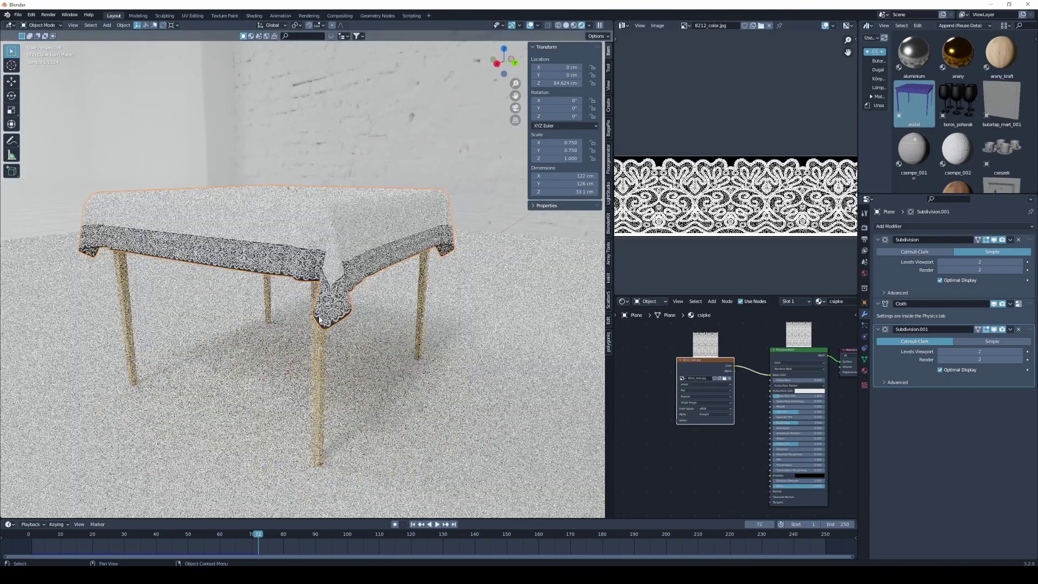
Step: Set the Cycles viewport Max Samples to 15 in Render Properties
scroll(234, 248, up, 3)
scroll(234, 248, up, 3)
scroll(234, 248, up, 2)
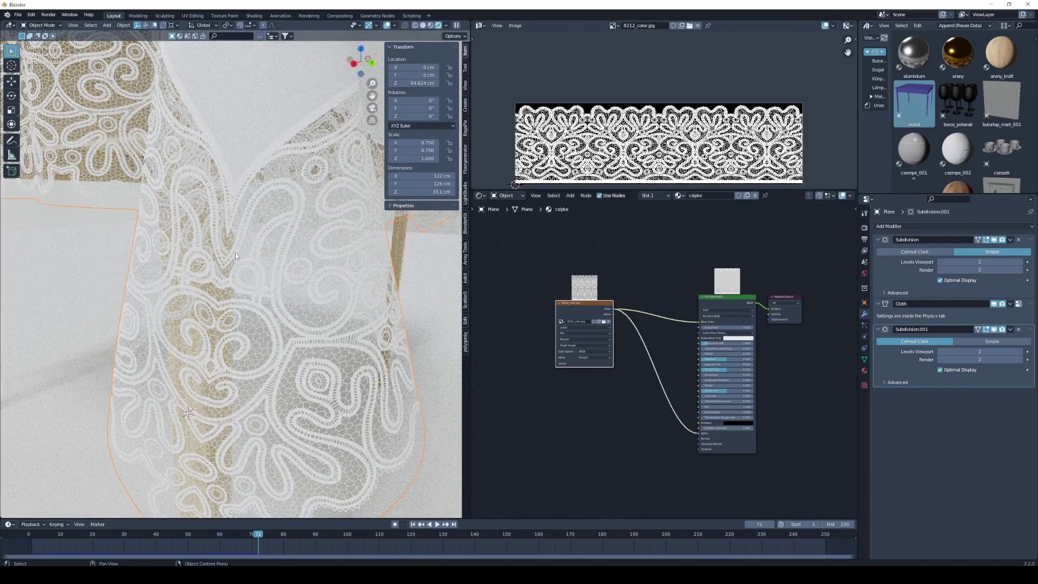
click(864, 239)
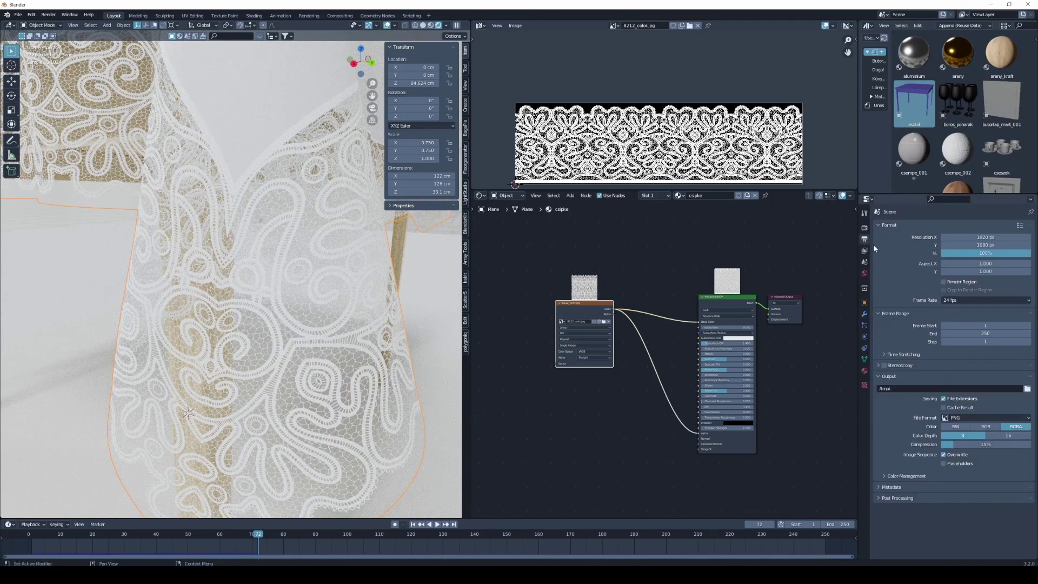
click(865, 227)
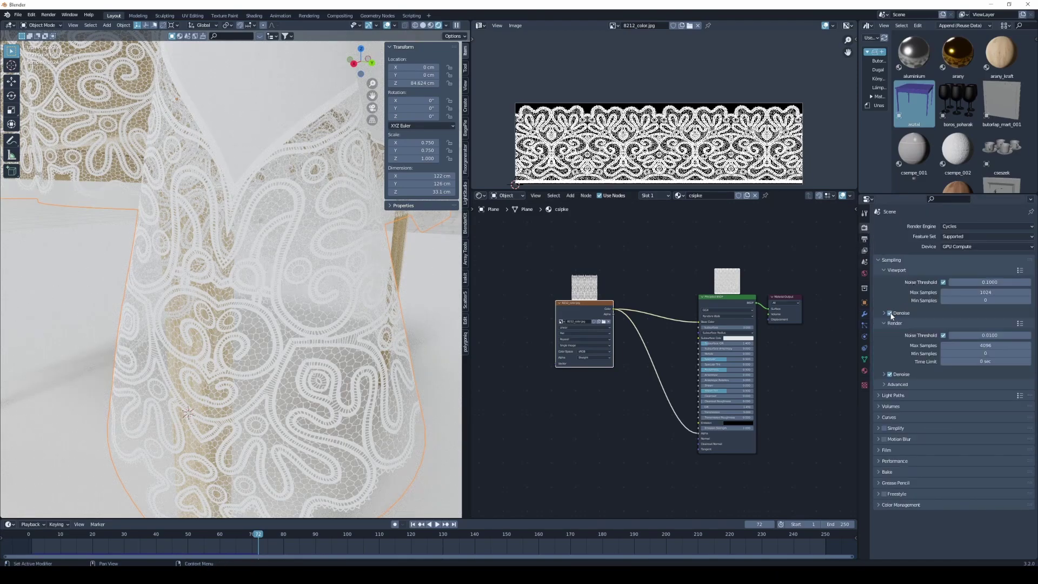
click(983, 290)
text(15)
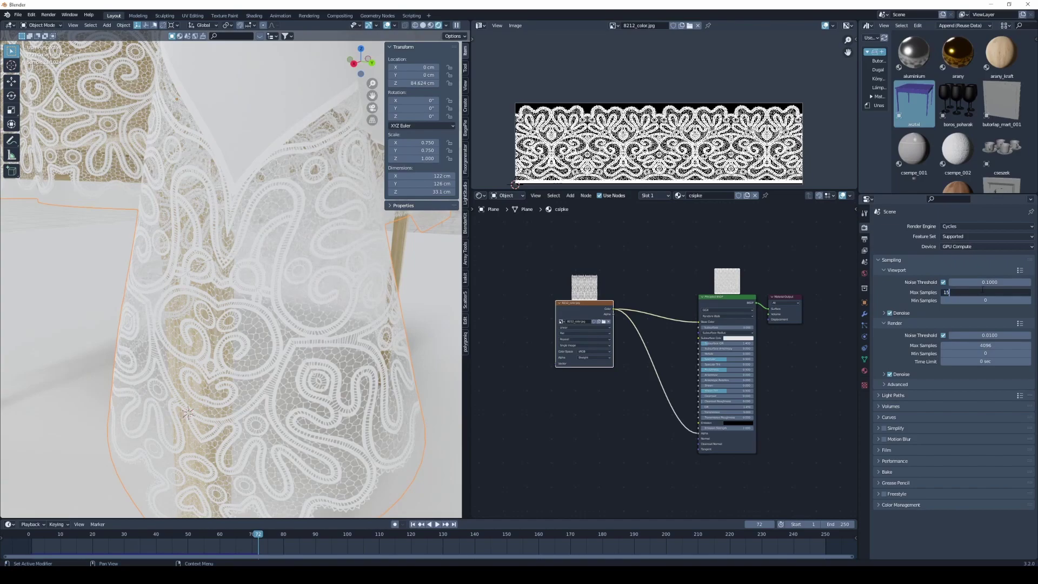
key(Return)
Step: Enable viewport denoising from start sample 5, then nudge the lace image node upward
click(884, 312)
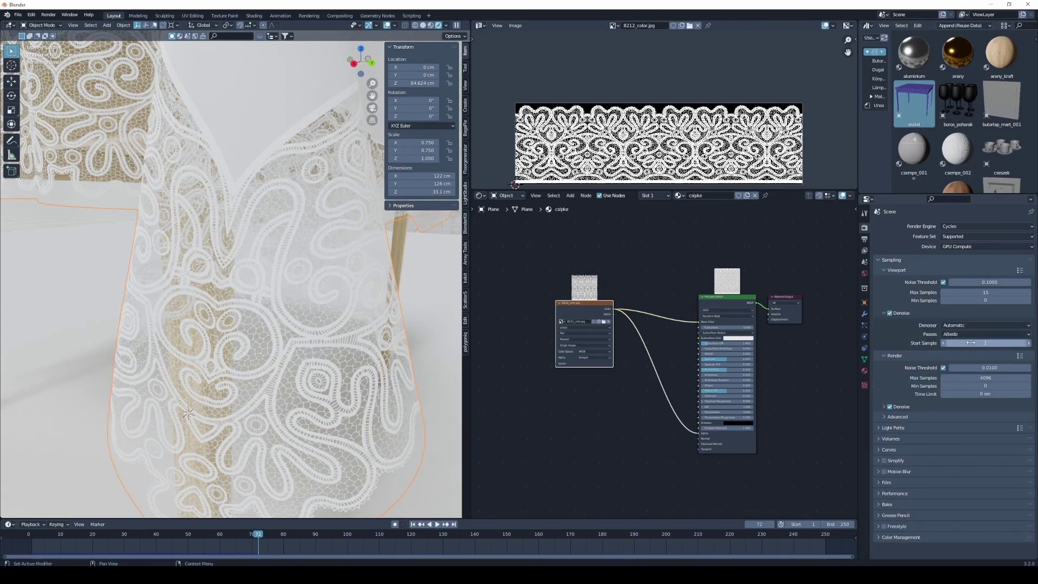
click(971, 342)
key(Return)
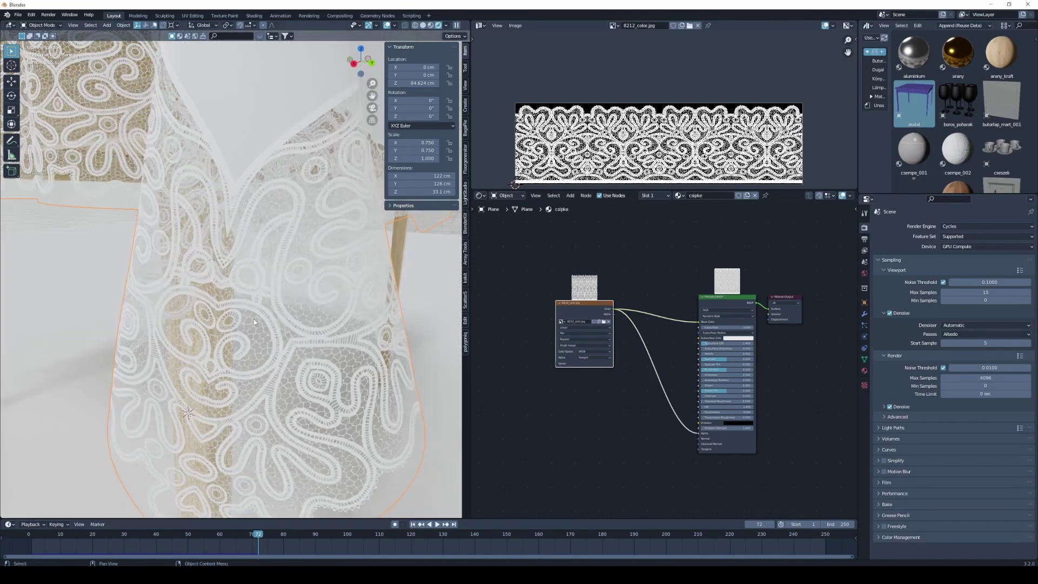
scroll(287, 349, up, 5)
scroll(287, 349, down, 3)
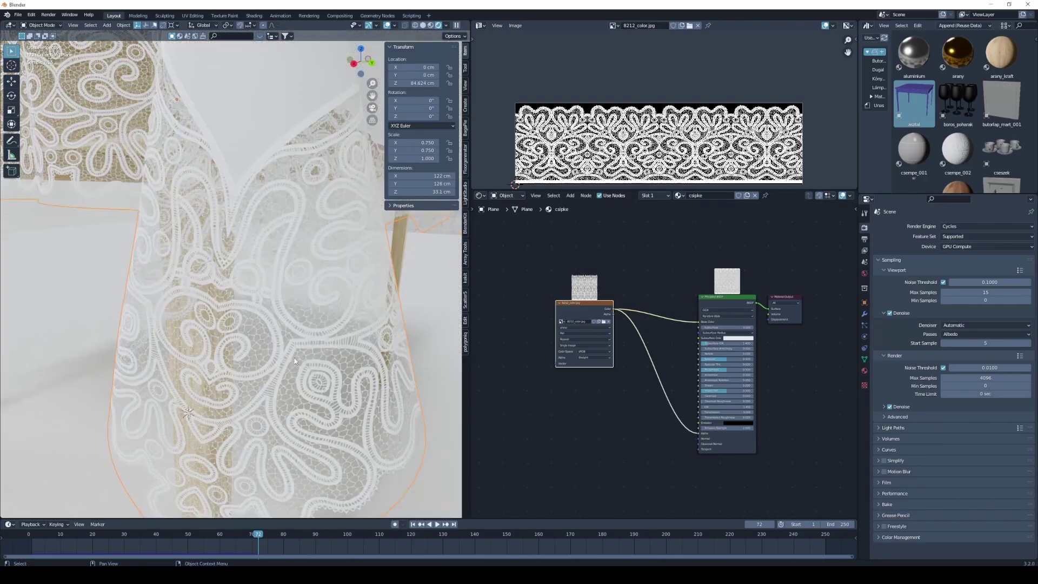
scroll(292, 358, up, 2)
scroll(292, 358, up, 2)
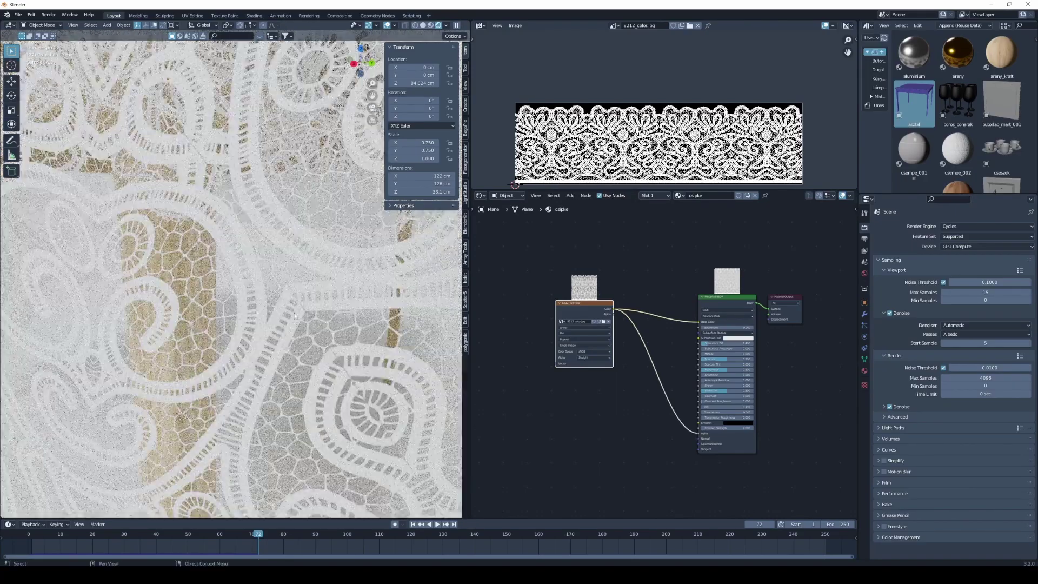
scroll(276, 370, down, 4)
scroll(268, 352, down, 2)
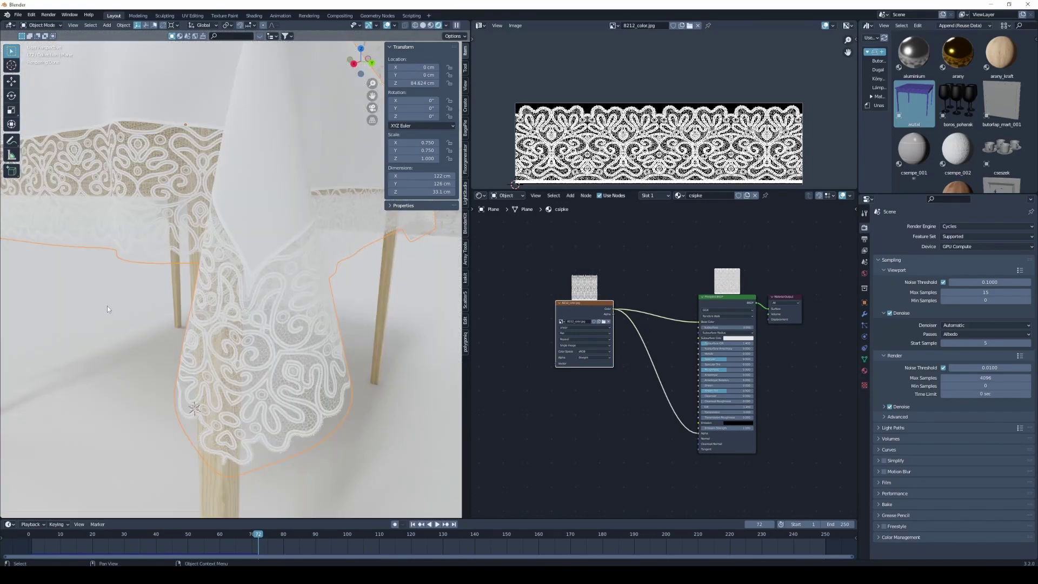
drag(573, 300, 573, 293)
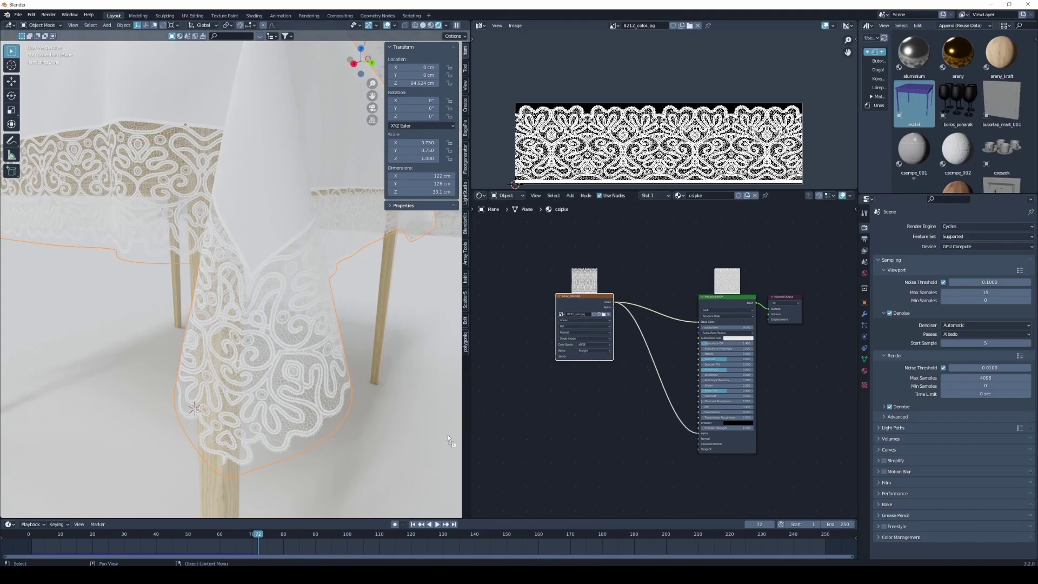
Step: Add a Bump node into the BSDF Normal, with 8212_bump.jpg Color driving its Height
scroll(595, 357, up, 2)
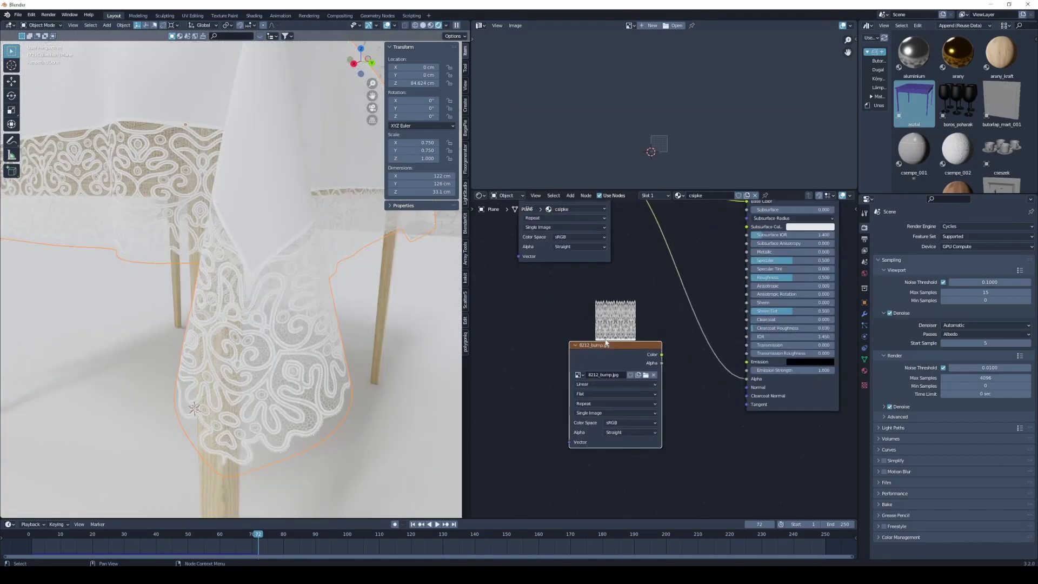
scroll(620, 349, up, 2)
drag(620, 349, 562, 352)
key(shift+a)
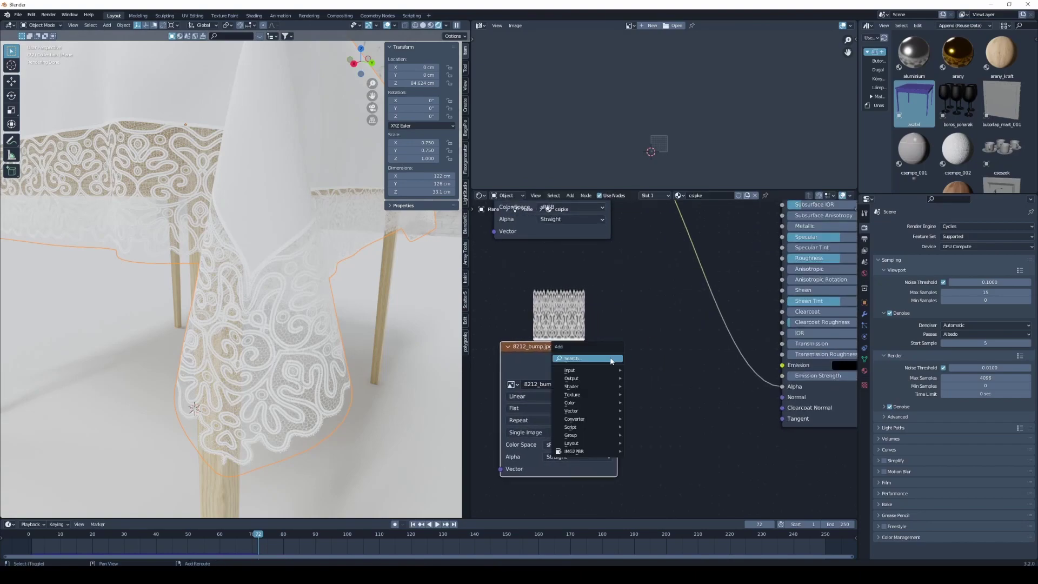
text(bumpo)
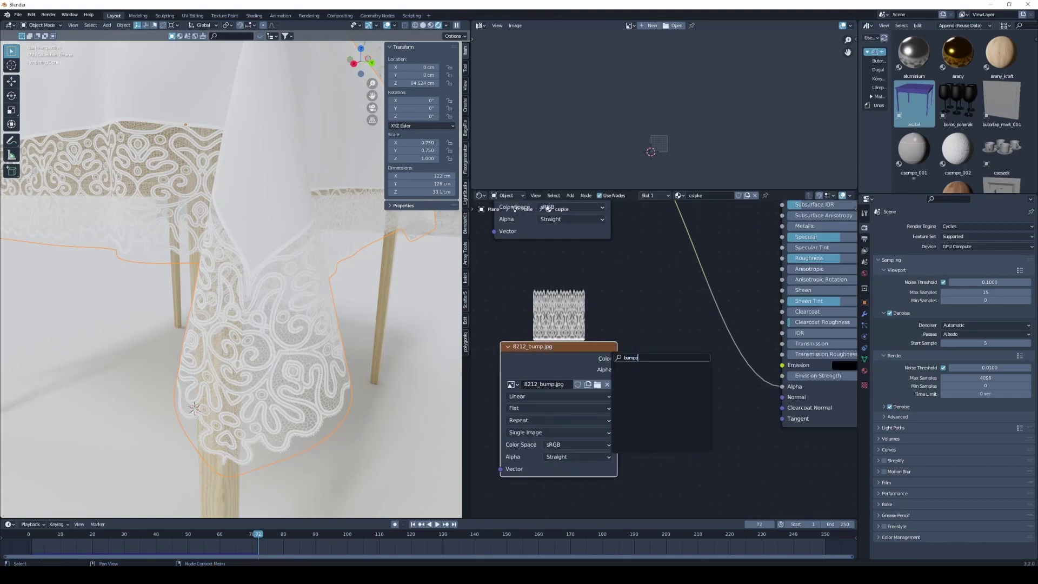
key(BackSpace)
click(640, 372)
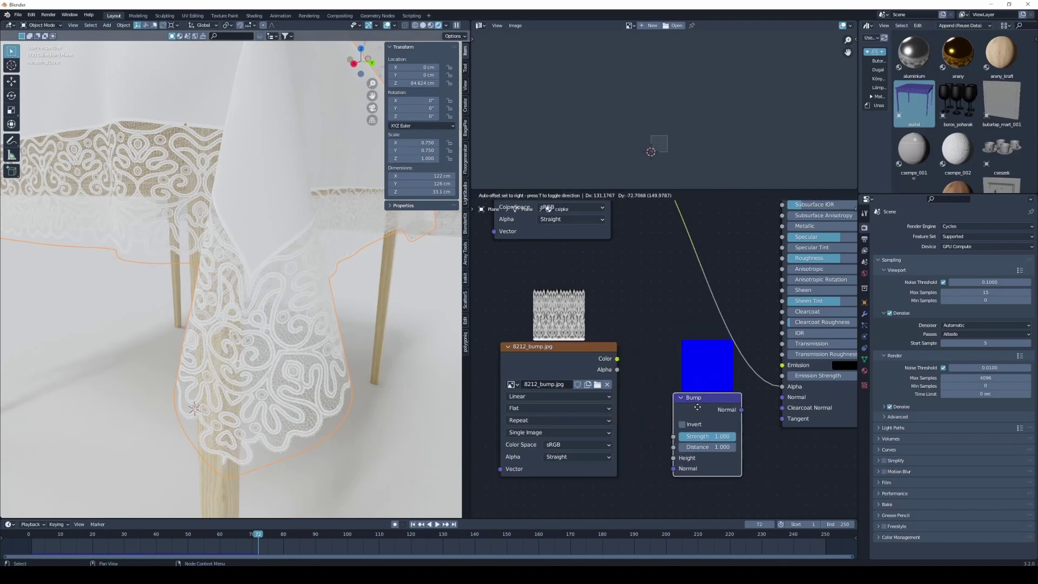
drag(740, 410, 782, 397)
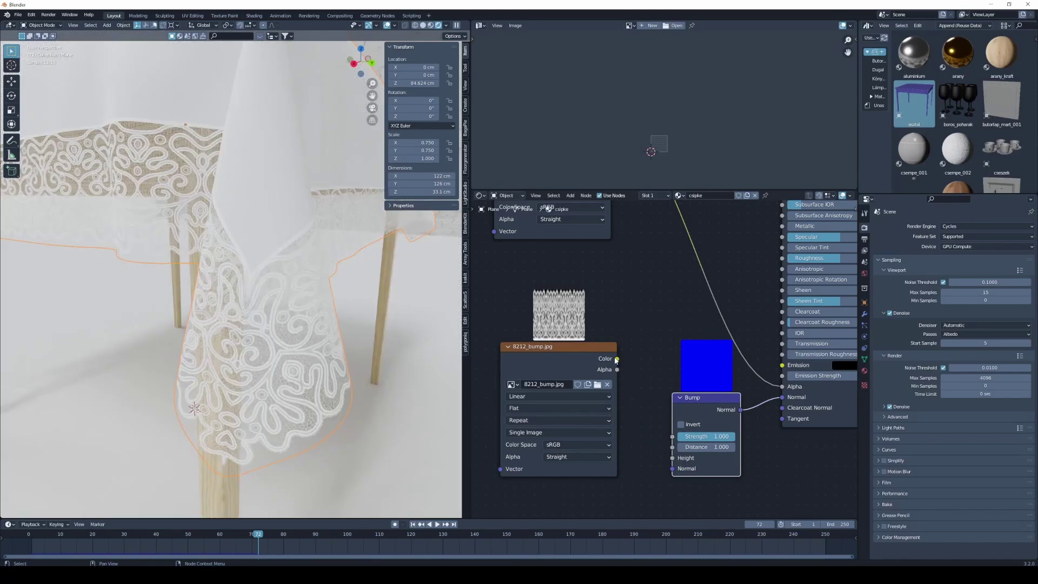
drag(616, 359, 673, 458)
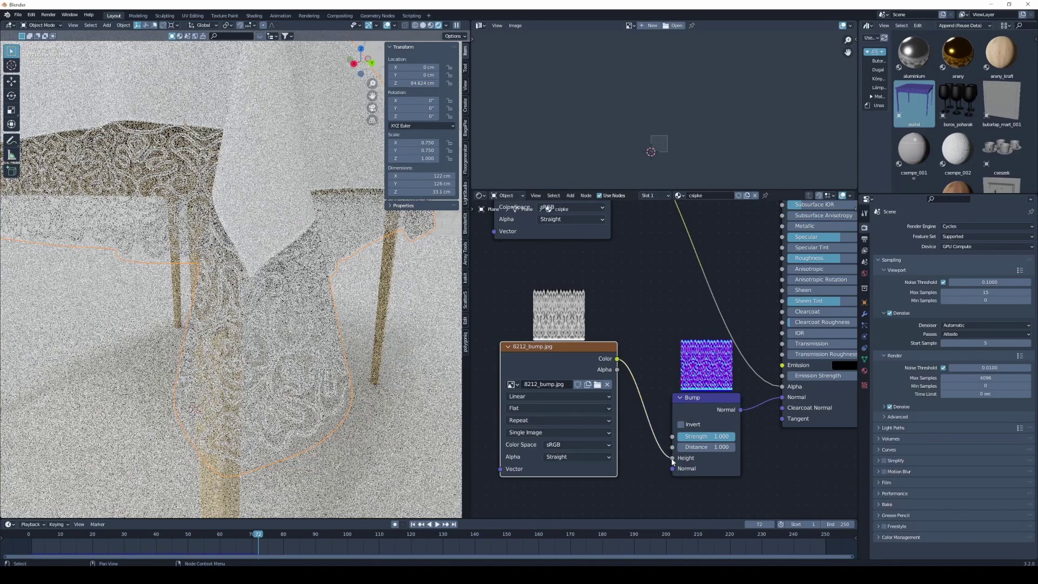
Step: Zoom into the embossed lace border and show the sidebar View settings (50 mm focal length)
scroll(293, 313, up, 2)
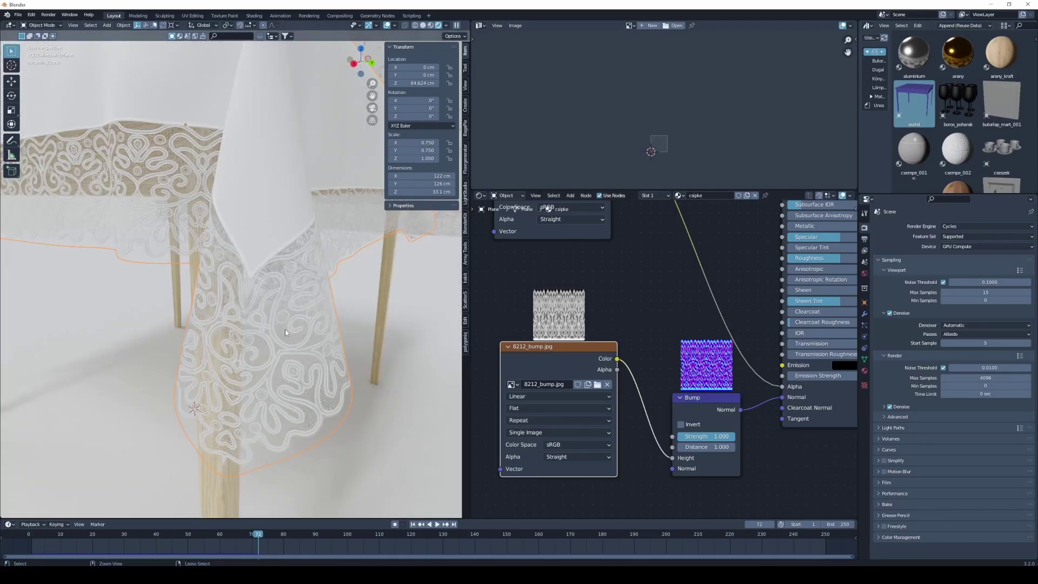
scroll(284, 329, up, 2)
scroll(281, 322, up, 2)
scroll(278, 312, up, 2)
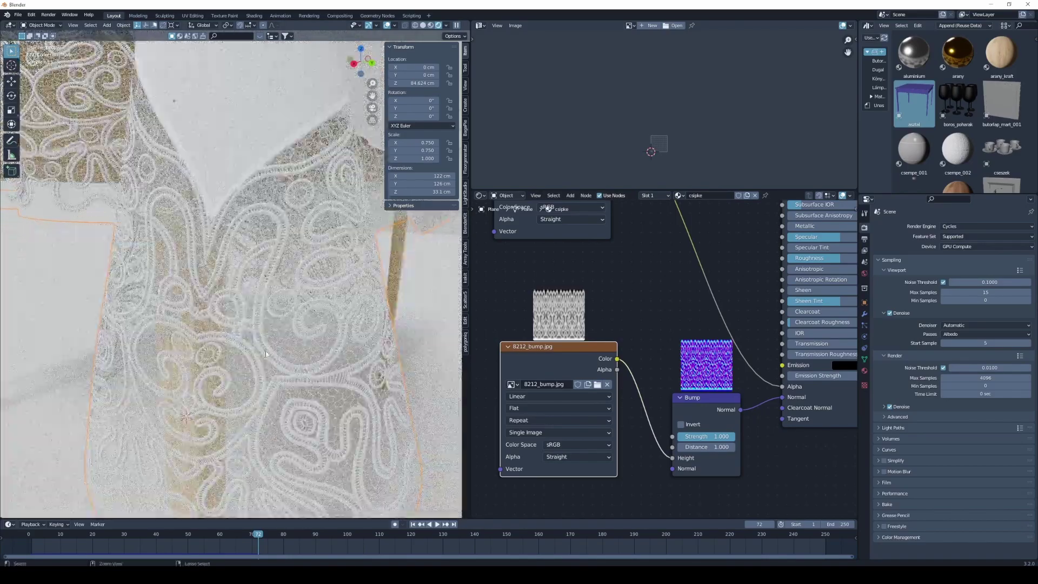
scroll(267, 322, up, 2)
scroll(258, 330, up, 1)
scroll(258, 330, down, 2)
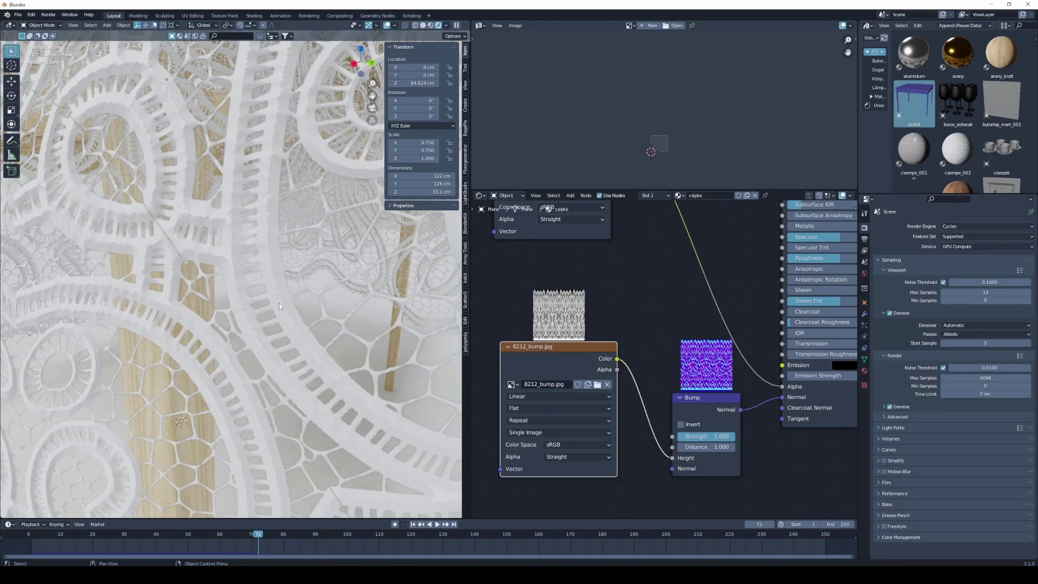
scroll(160, 236, up, 2)
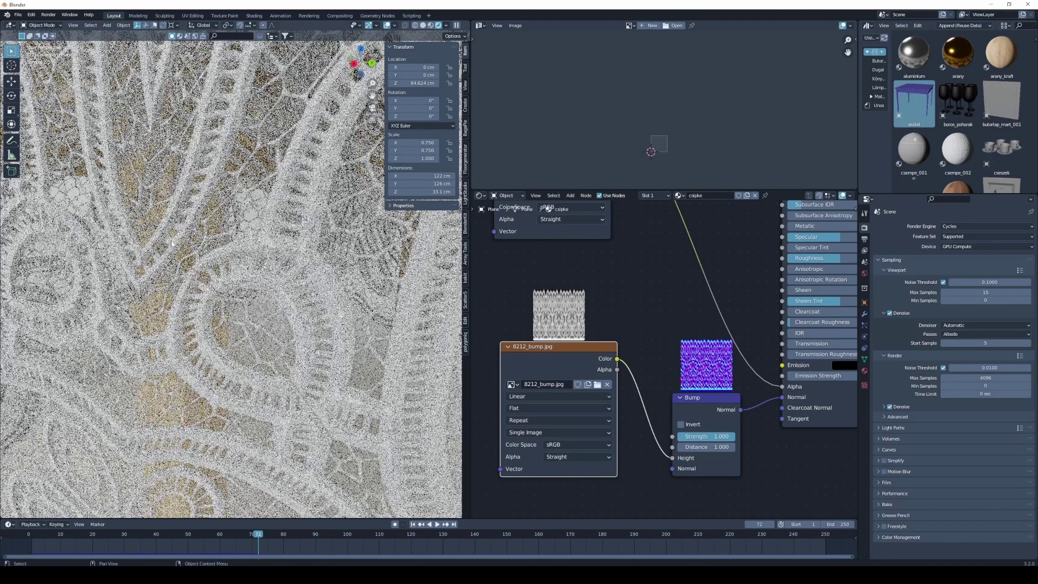
scroll(327, 322, up, 1)
scroll(328, 324, up, 2)
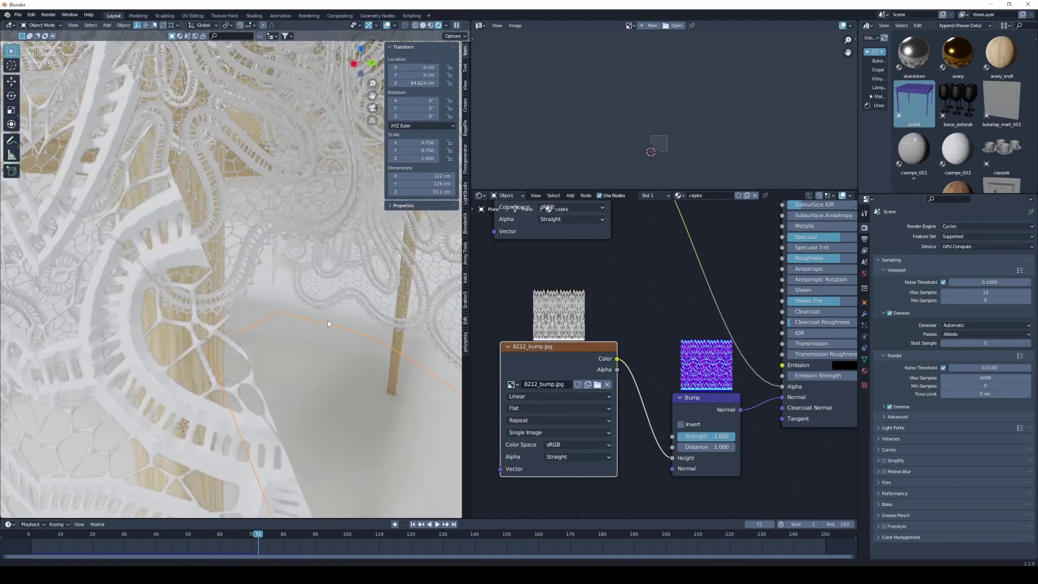
click(464, 87)
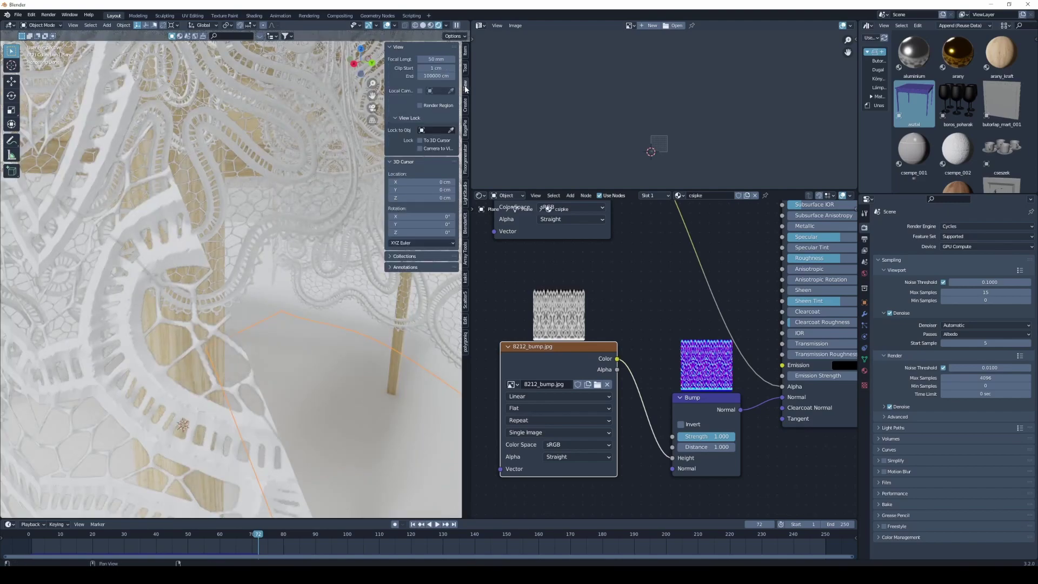
scroll(168, 322, up, 2)
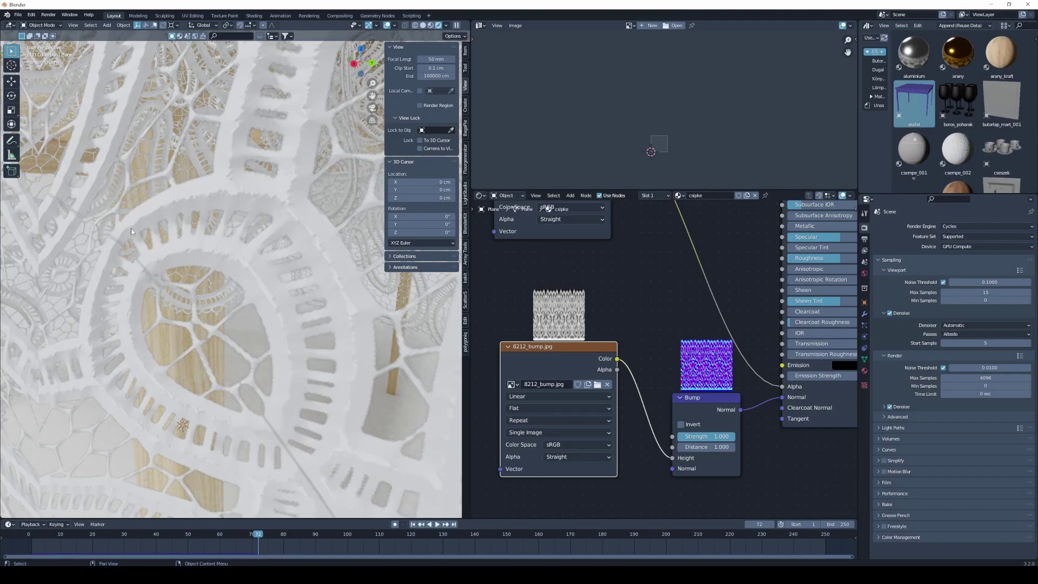
Step: Try Bump node Distance values of 0.5, 0.1 and 0.5 again
click(706, 447)
key(ctrl+a)
key(BackSpace)
key(Return)
click(706, 446)
key(Return)
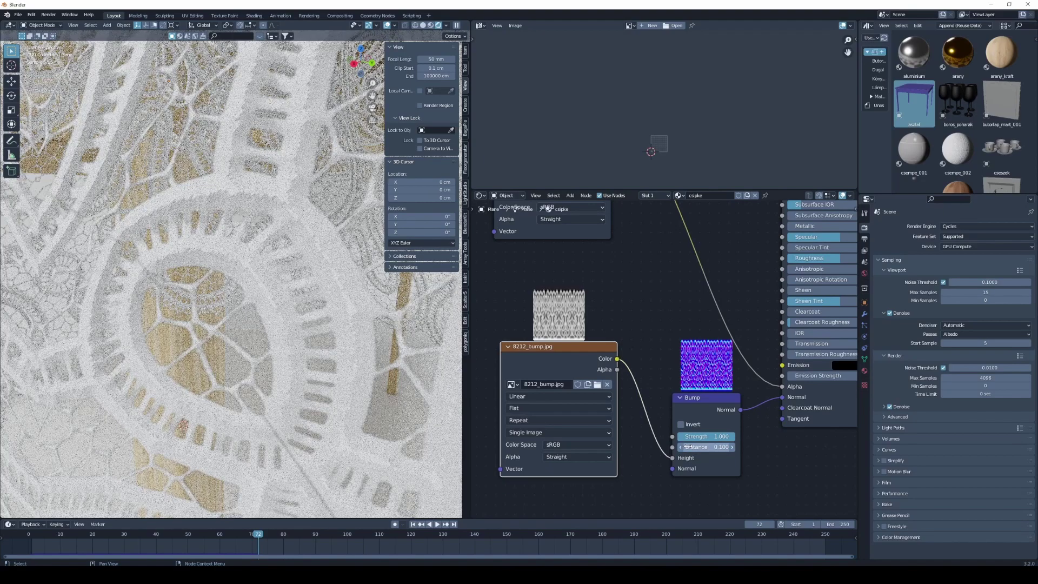
click(702, 449)
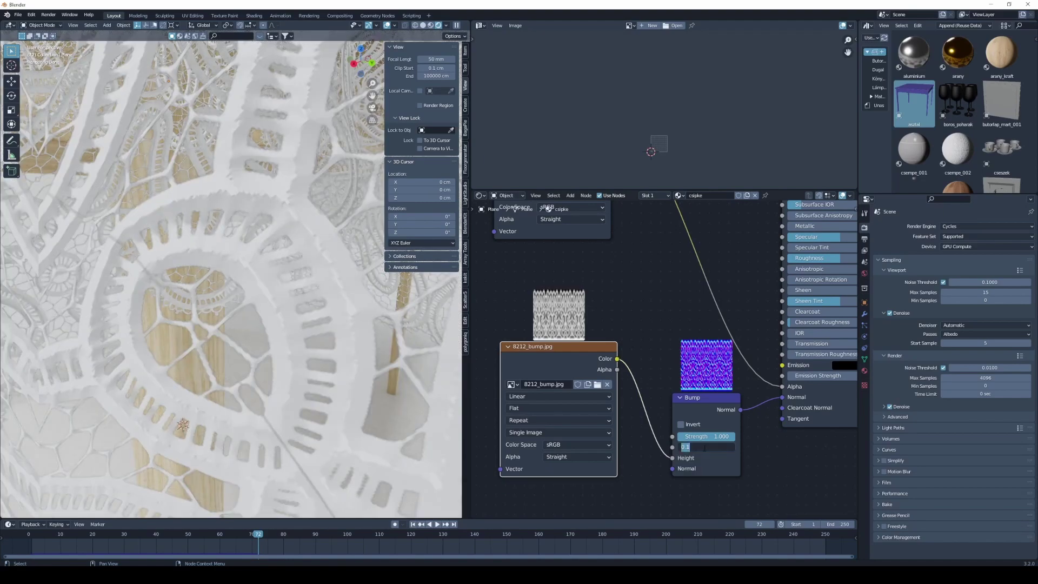
text(5)
key(Return)
Step: Compare Bump Strength values of 0.5, 0.2, 0.3 and 0.4 on the lace relief
click(705, 436)
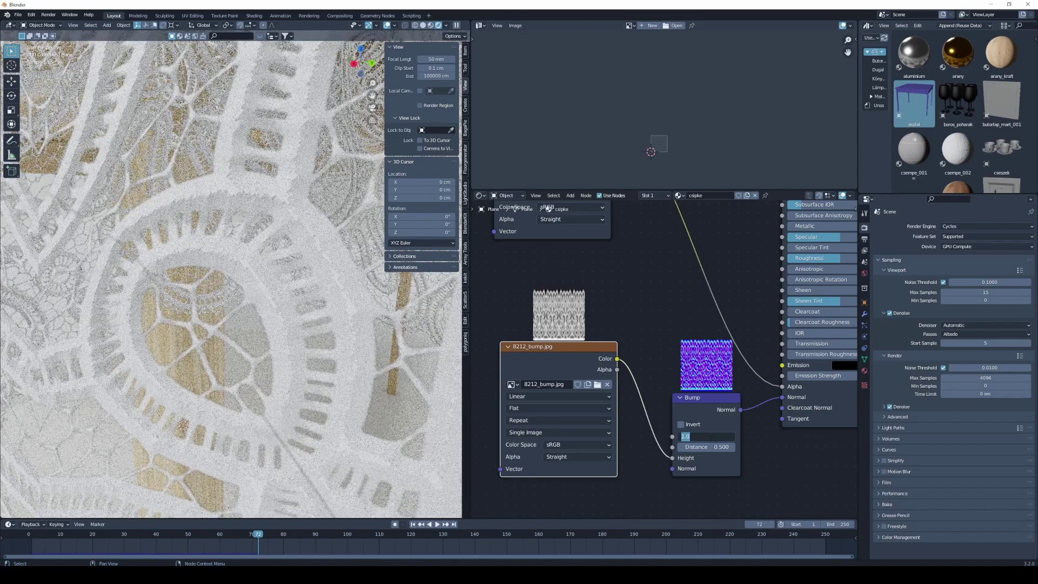
text(0.5)
key(Return)
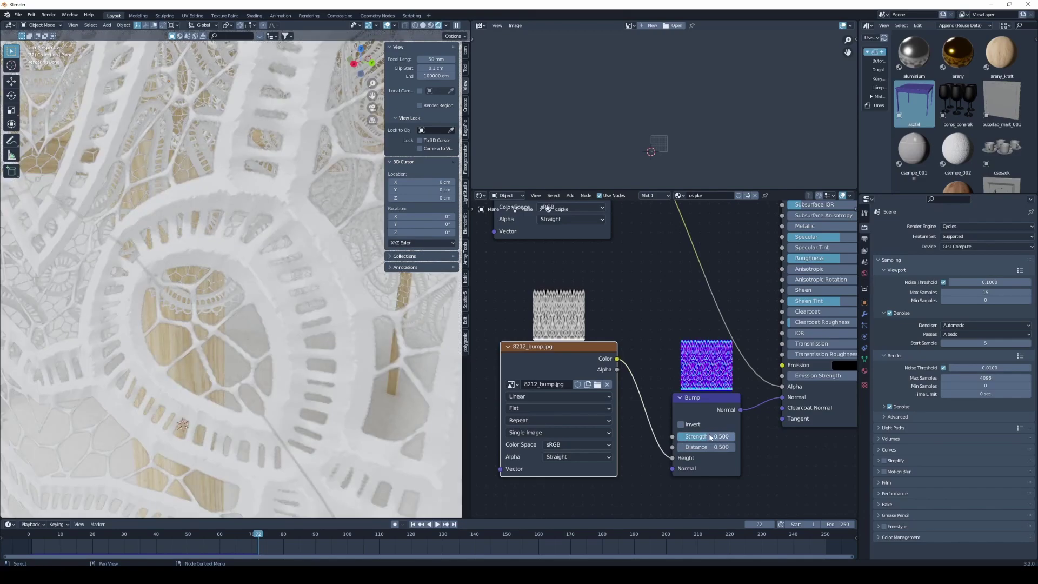
click(702, 437)
text(0.5)
key(Return)
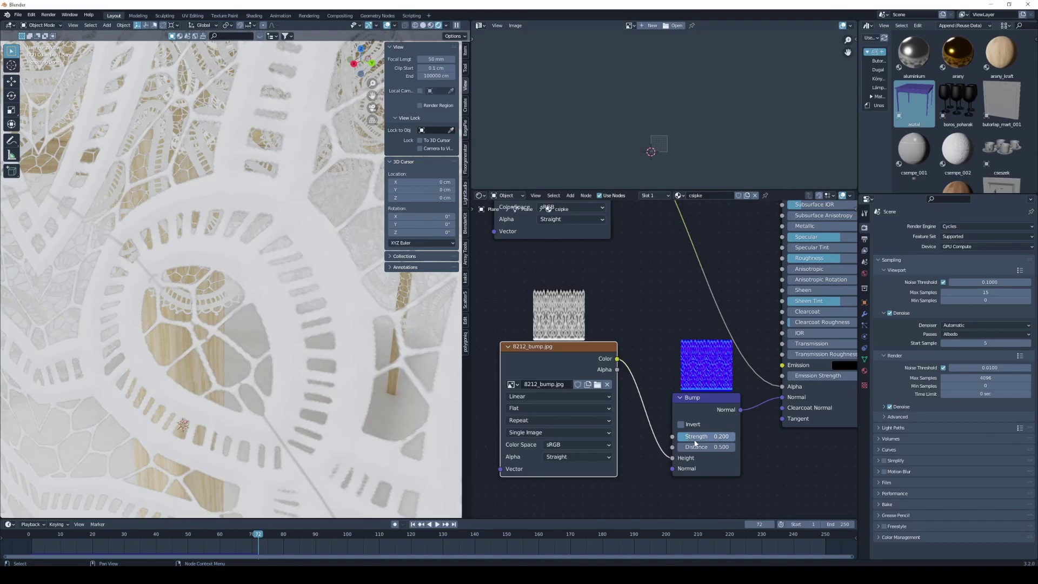
click(695, 439)
key(Return)
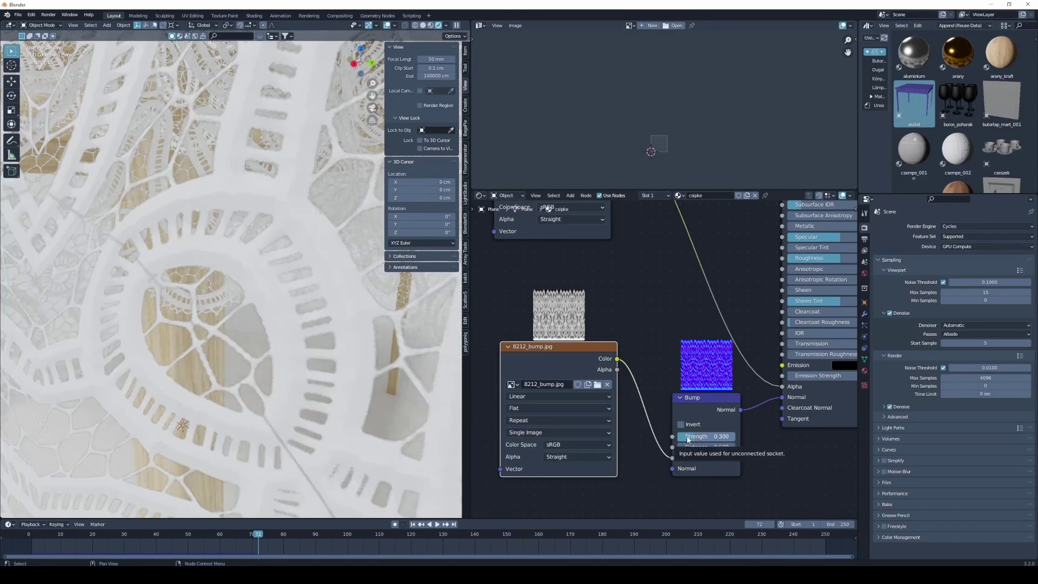
click(688, 439)
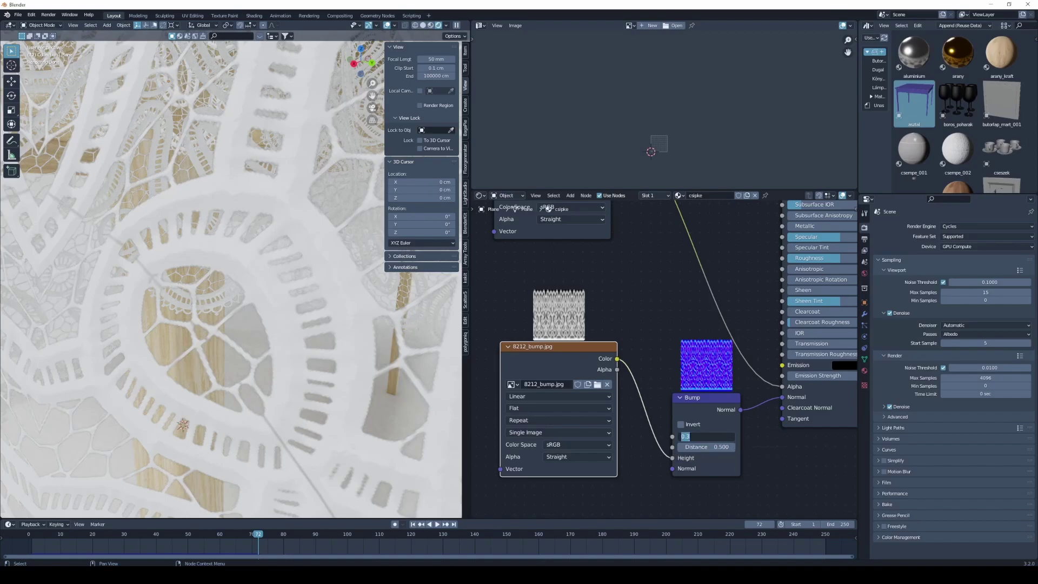
text(4)
key(Return)
Step: Settle on Bump Strength 0.35 and Distance 0.4
click(695, 436)
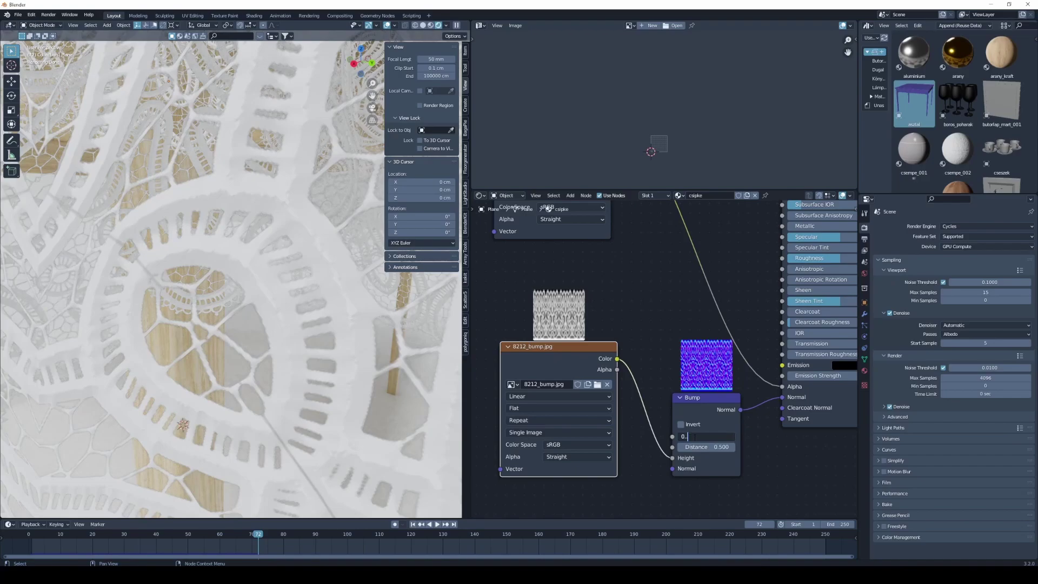
text(35)
key(Return)
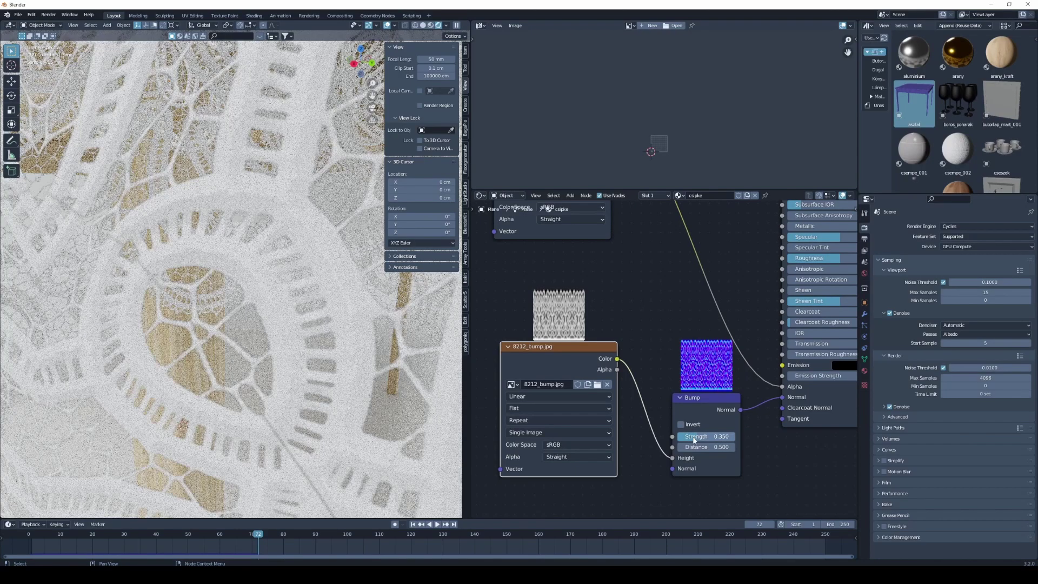
click(696, 446)
text(0.5)
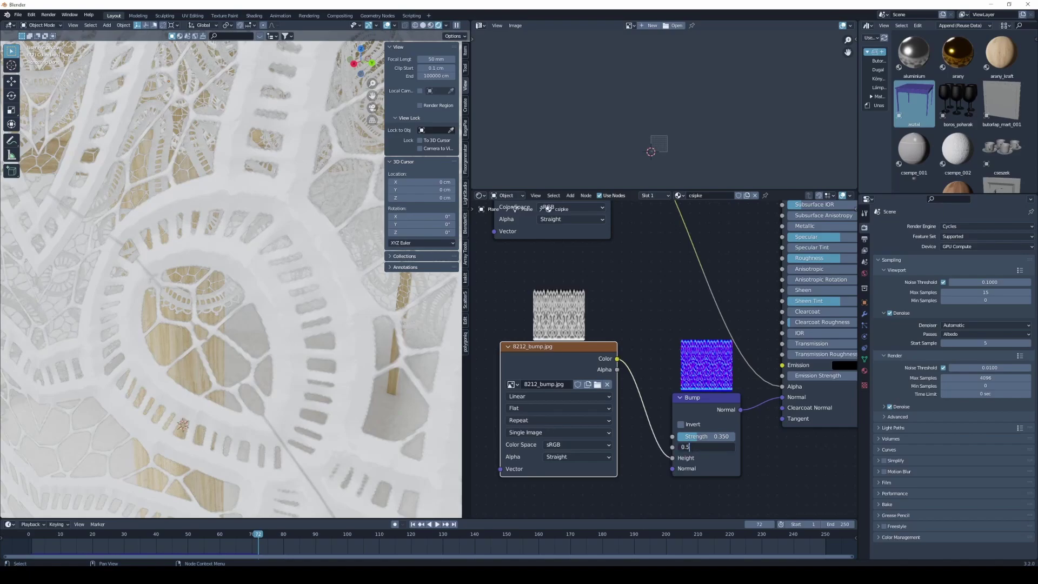
text(4)
key(Return)
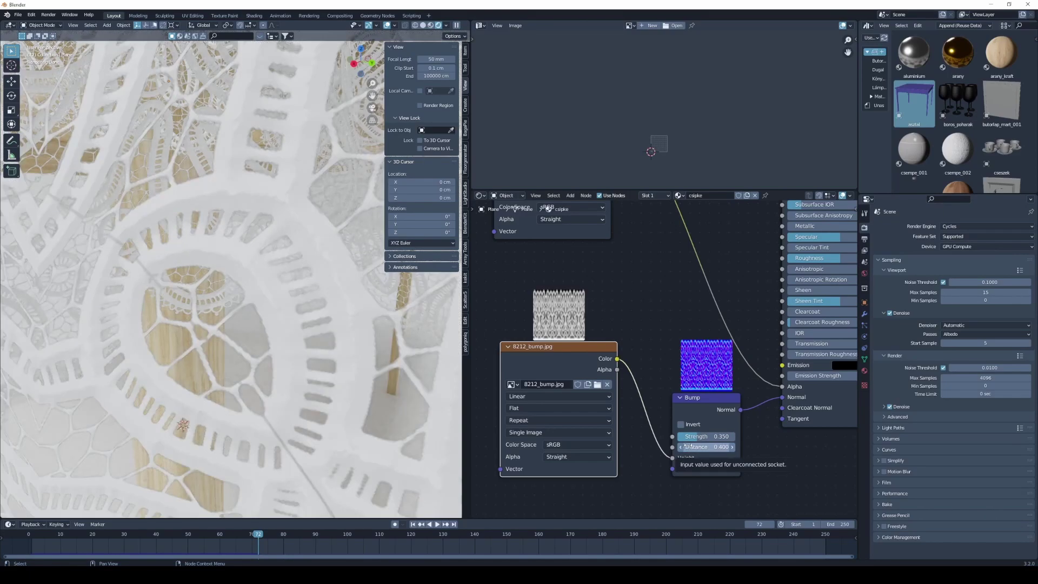
scroll(138, 253, down, 5)
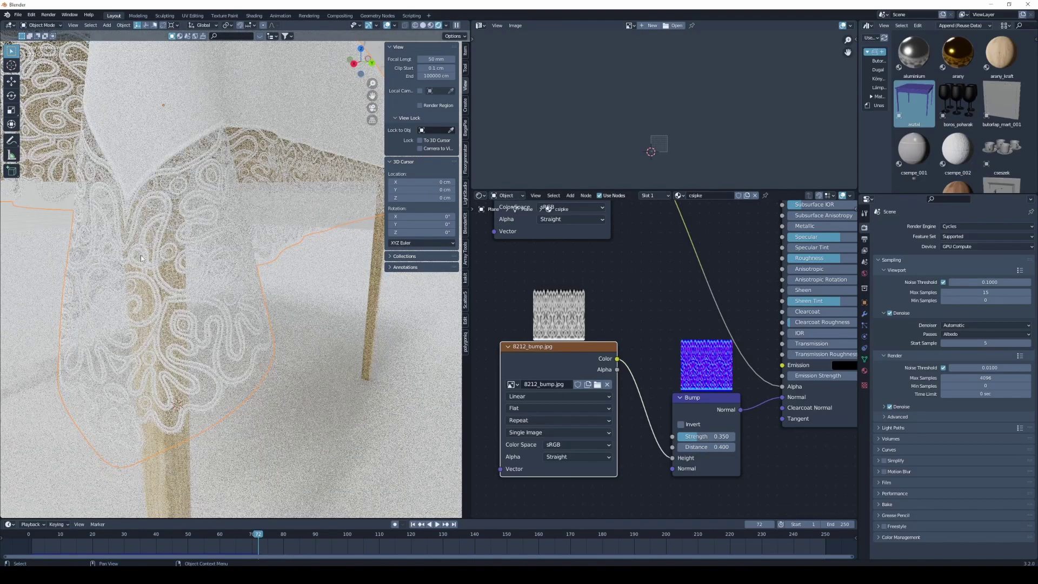
scroll(125, 289, up, 2)
scroll(155, 310, up, 2)
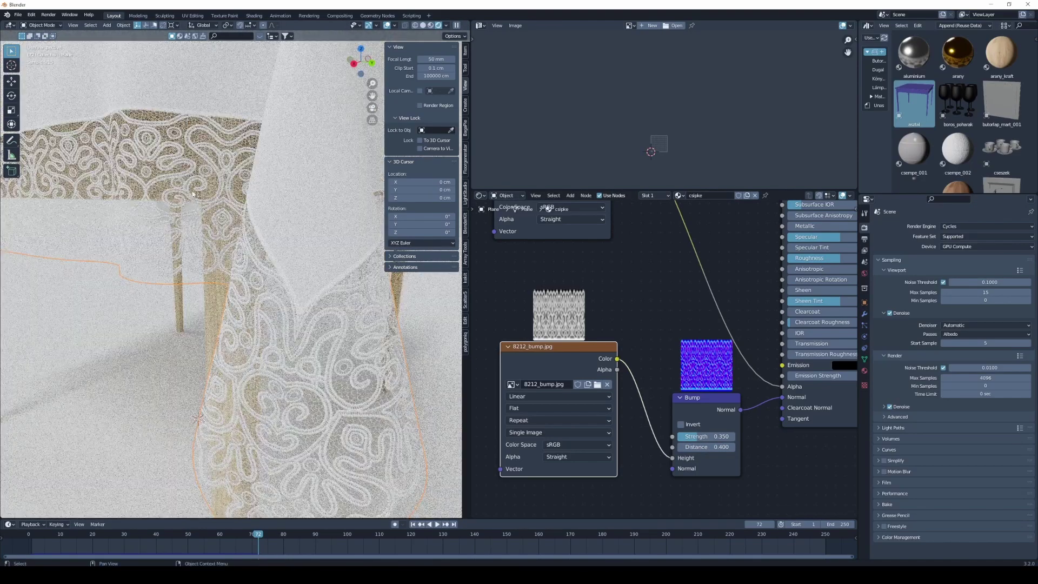
scroll(171, 171, up, 3)
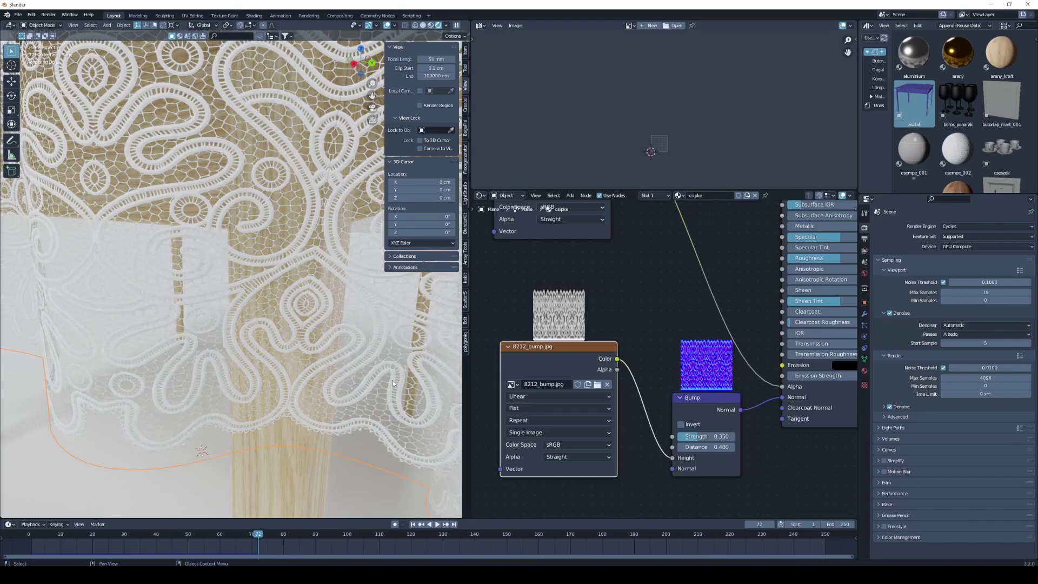
click(781, 401)
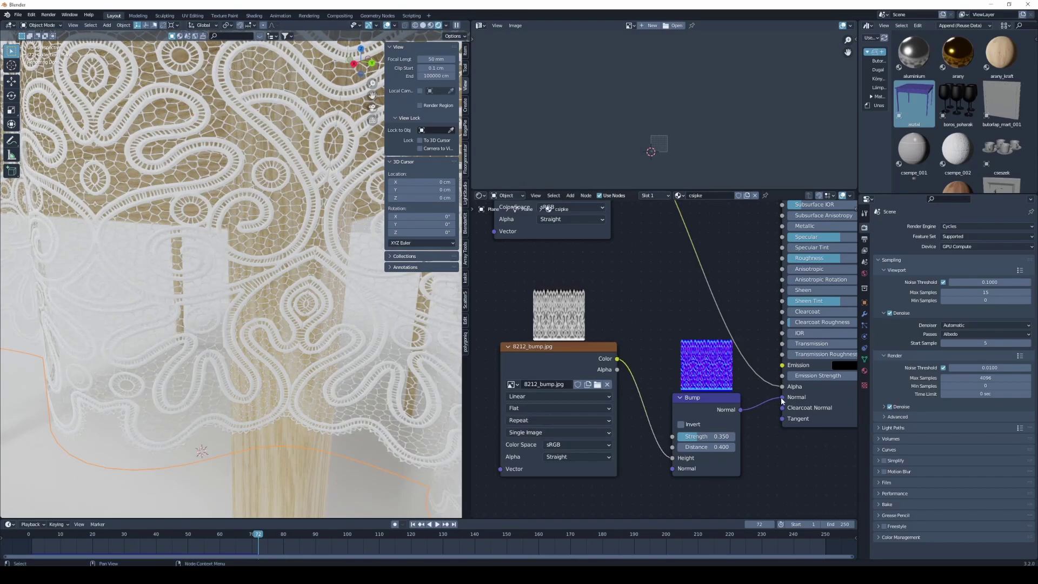
drag(781, 399, 764, 401)
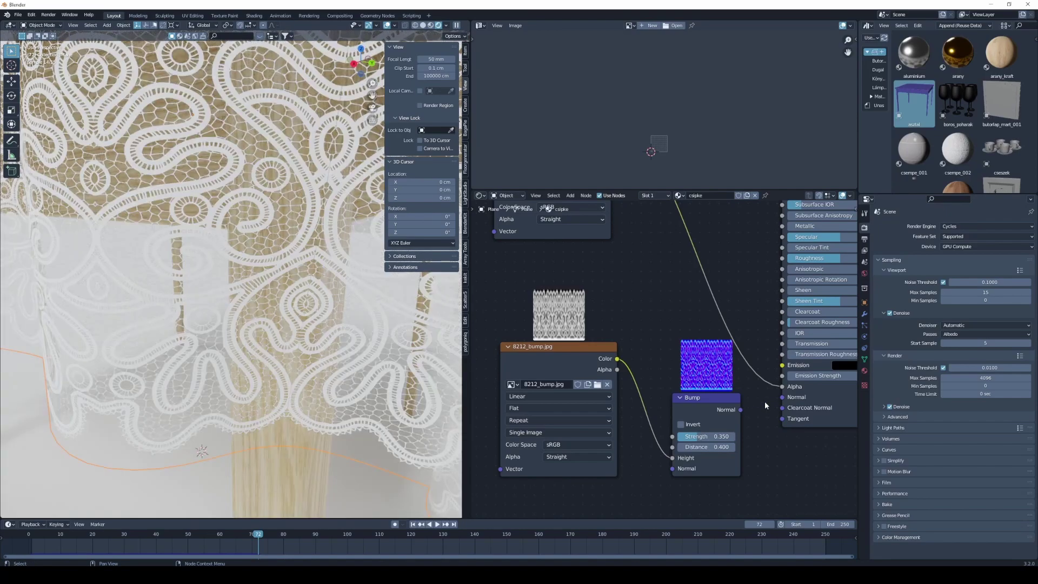
drag(741, 410, 780, 400)
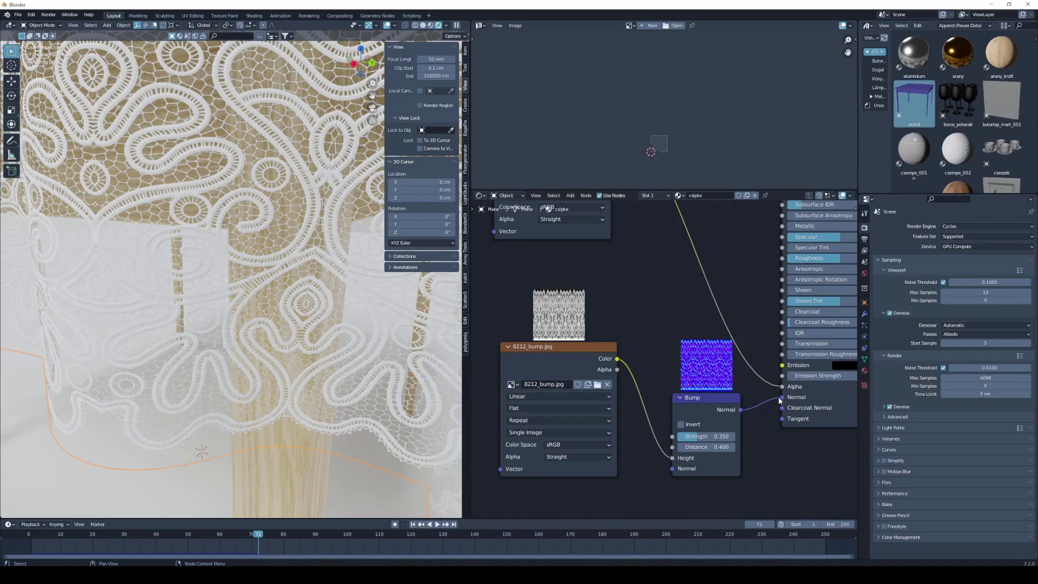
Step: Give Plane.001 a new material, Material.001, with a black base colour
click(311, 339)
click(864, 370)
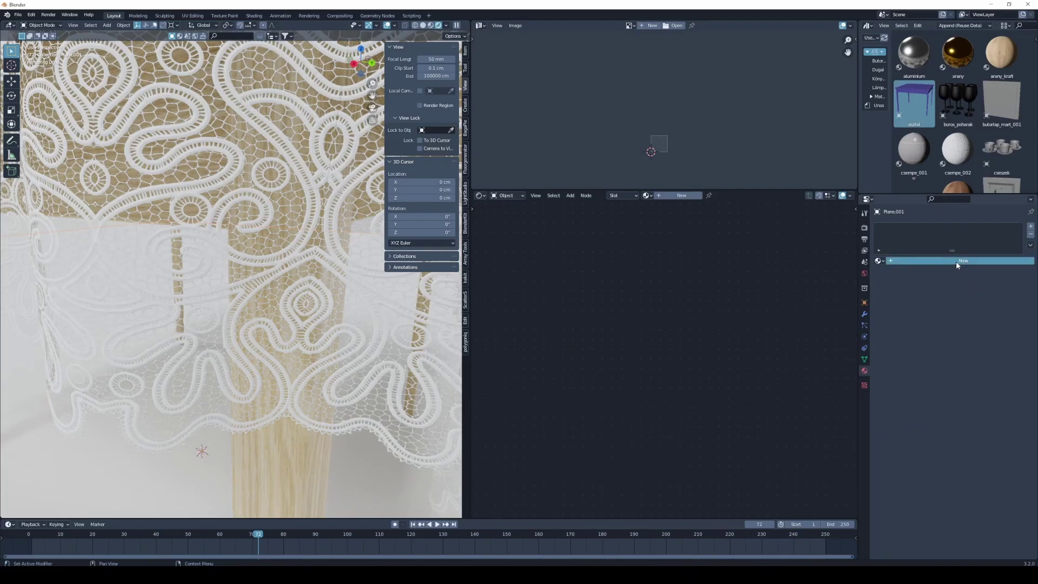
click(956, 261)
click(984, 332)
drag(1016, 230, 1016, 273)
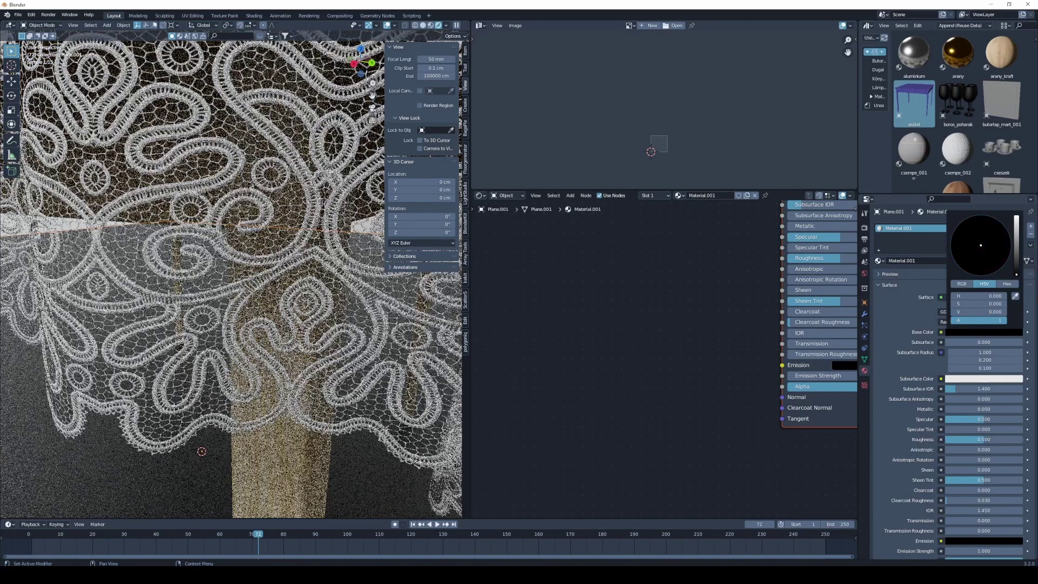
Step: Reselect the lace tablecloth and toggle the Bump-to-Normal link to compare
click(254, 377)
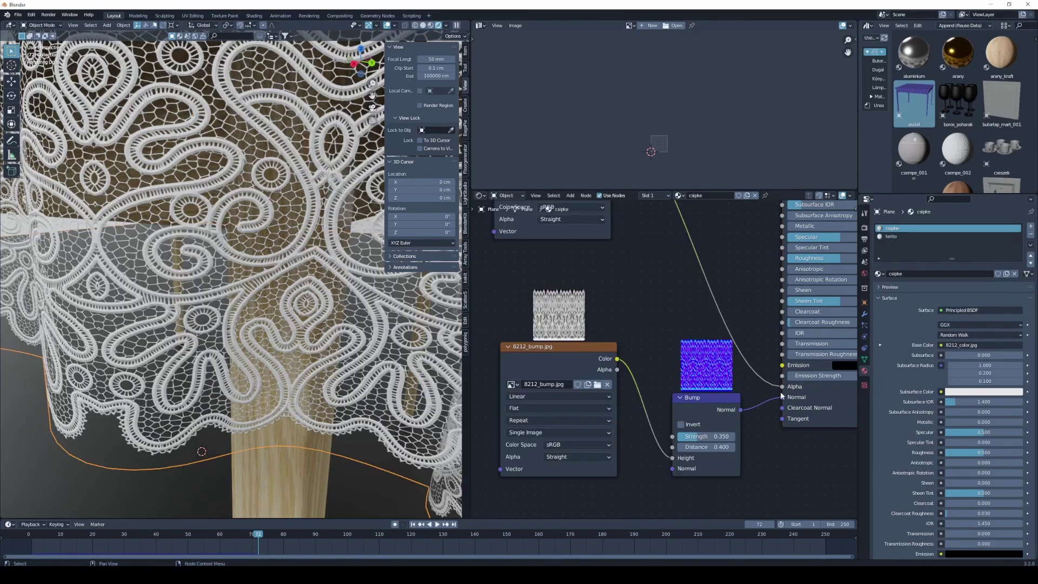
drag(782, 396, 767, 402)
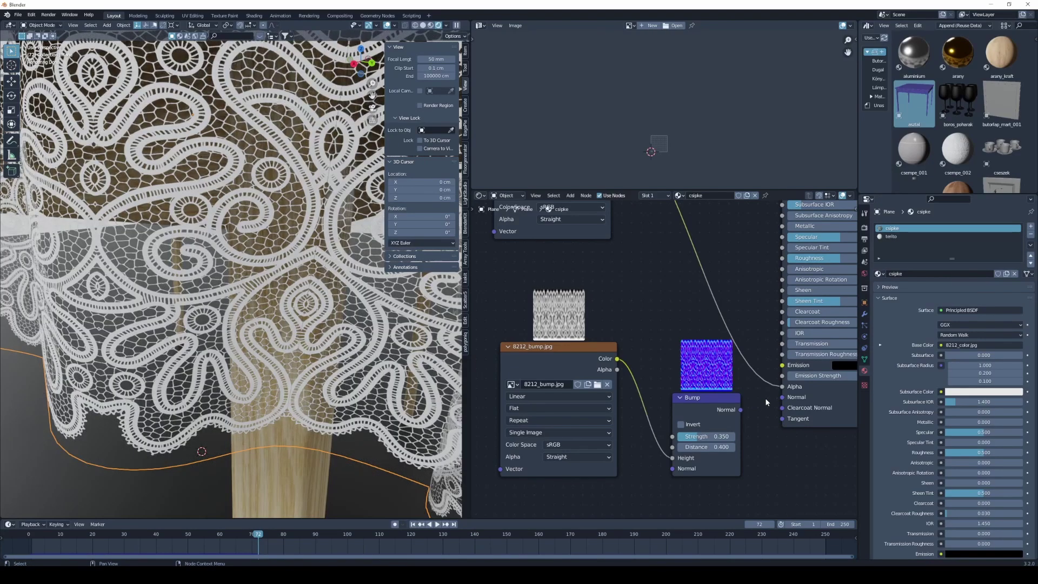
drag(741, 409, 782, 397)
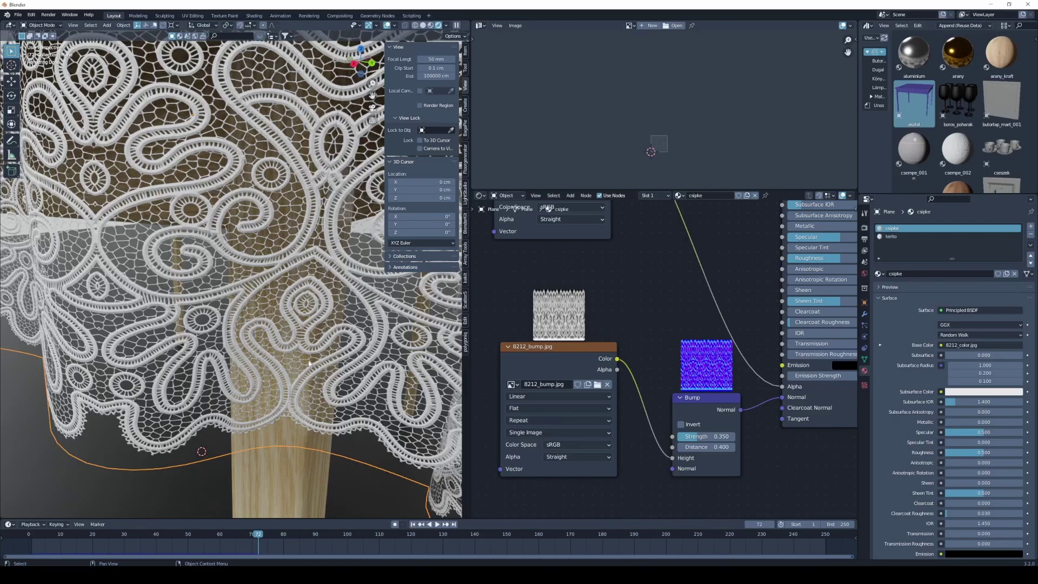
Step: Zoom out, hide viewport overlays, and orbit to frame the whole draped table
scroll(281, 335, down, 3)
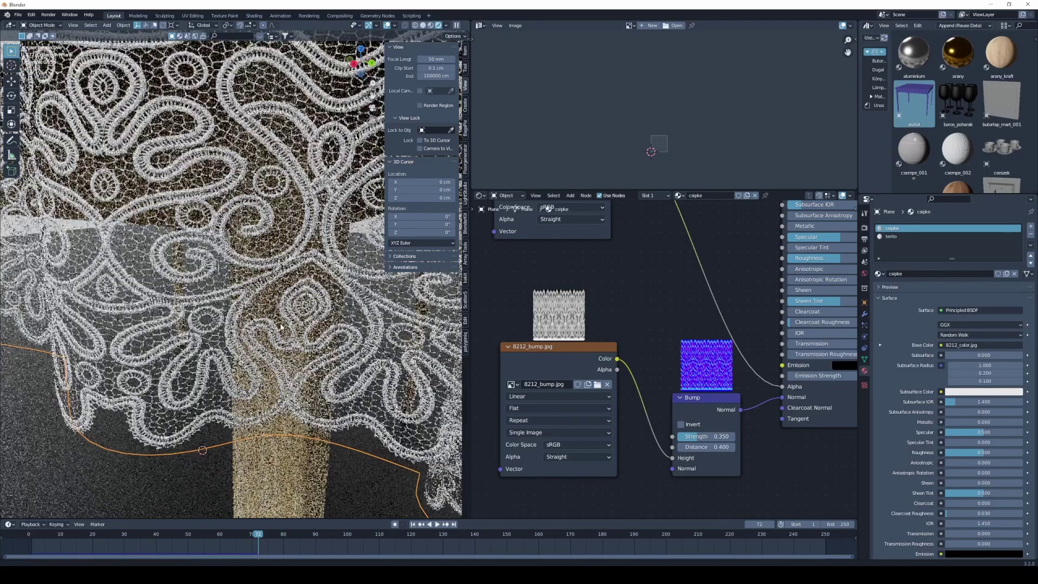
scroll(278, 352, down, 3)
scroll(287, 359, down, 2)
scroll(298, 368, down, 2)
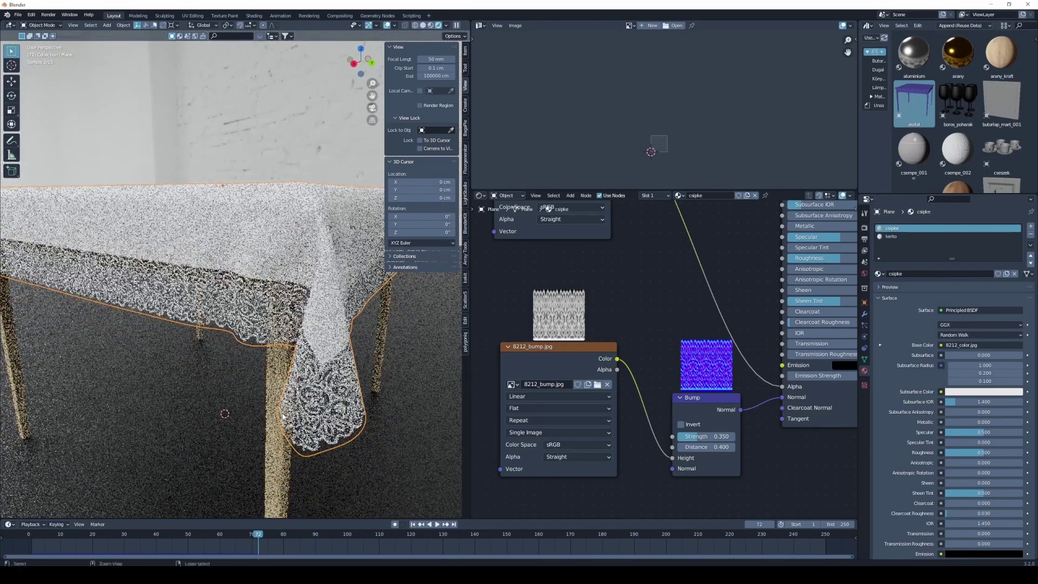
scroll(303, 374, down, 1)
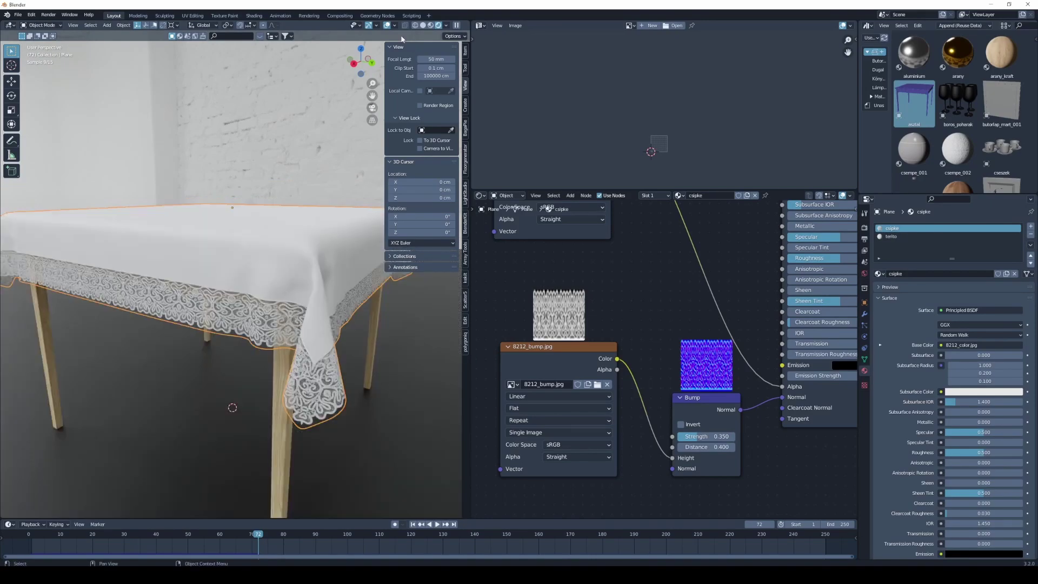
click(388, 25)
mouse_move(243, 303)
middle_down()
mouse_move(240, 333)
mouse_move(218, 352)
mouse_move(203, 348)
mouse_move(225, 343)
mouse_move(227, 320)
middle_up()
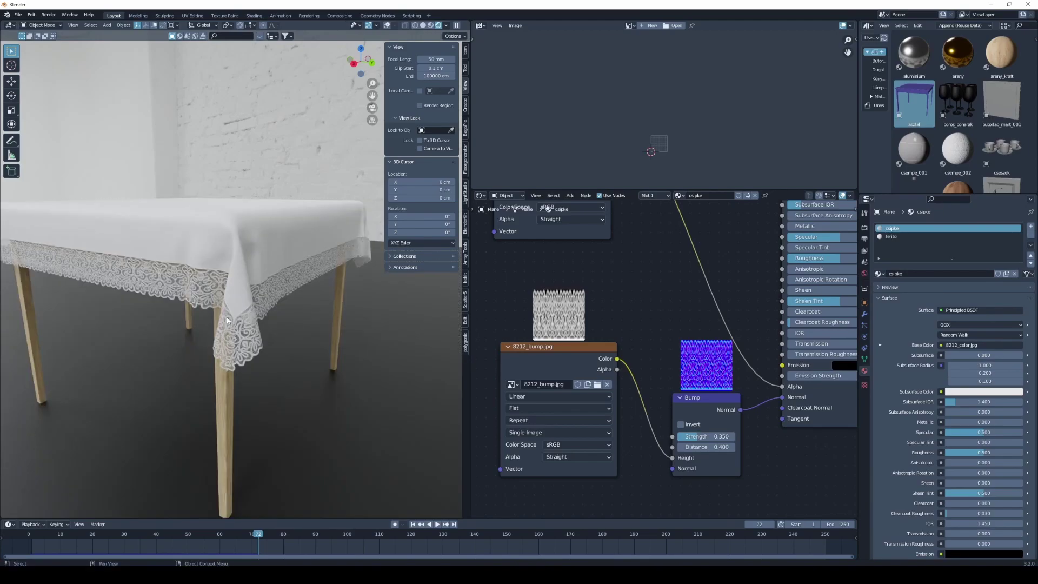